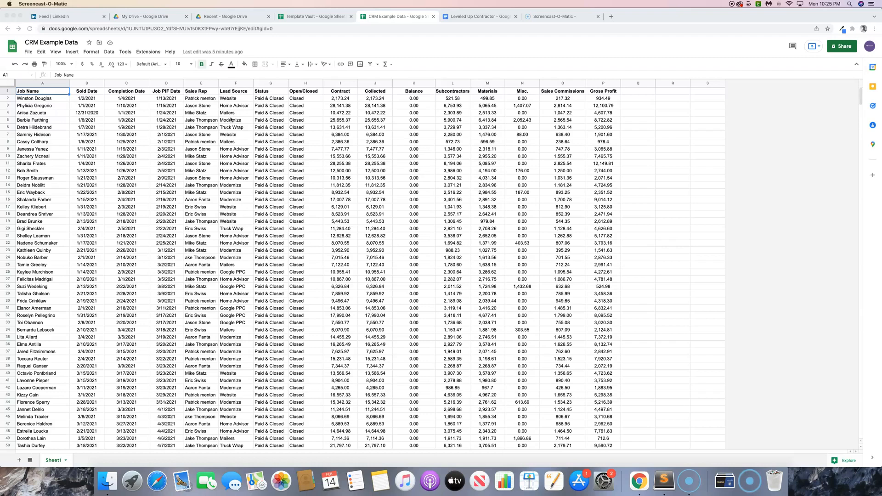
pyautogui.scroll(-10, 232, 119)
pyautogui.scroll(10, 271, 124)
pyautogui.scroll(-5, 92, 112)
pyautogui.scroll(5, 92, 112)
pyautogui.scroll(-4, 92, 114)
pyautogui.scroll(4, 91, 115)
# - Freeze the sheet up to header row 1 and up to column A
pyautogui.click(58, 53)
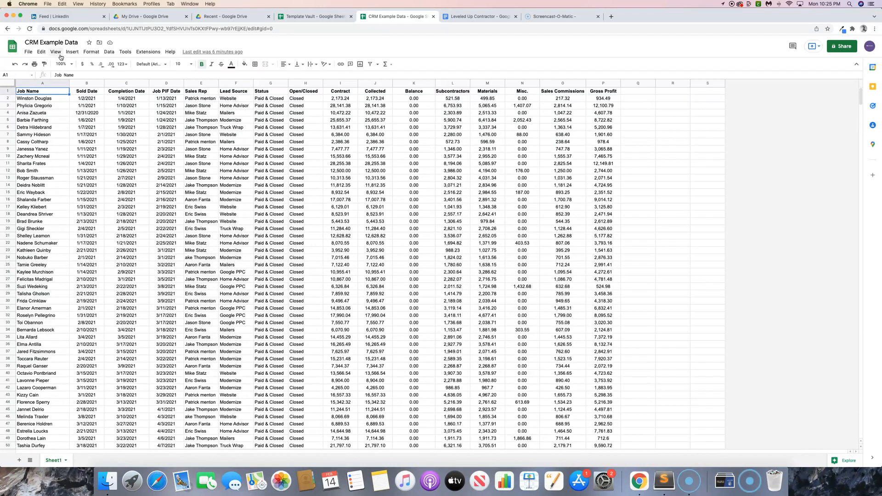
pyautogui.click(58, 53)
pyautogui.moveTo(57, 65)
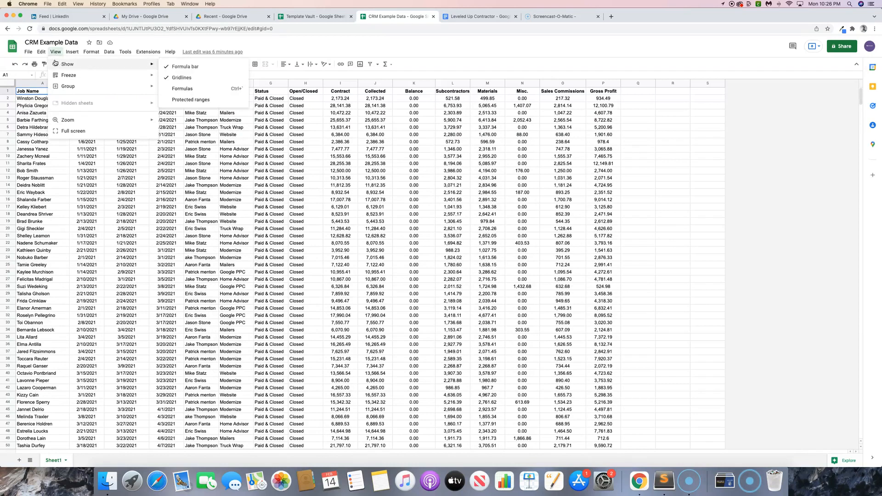
pyautogui.moveTo(80, 76)
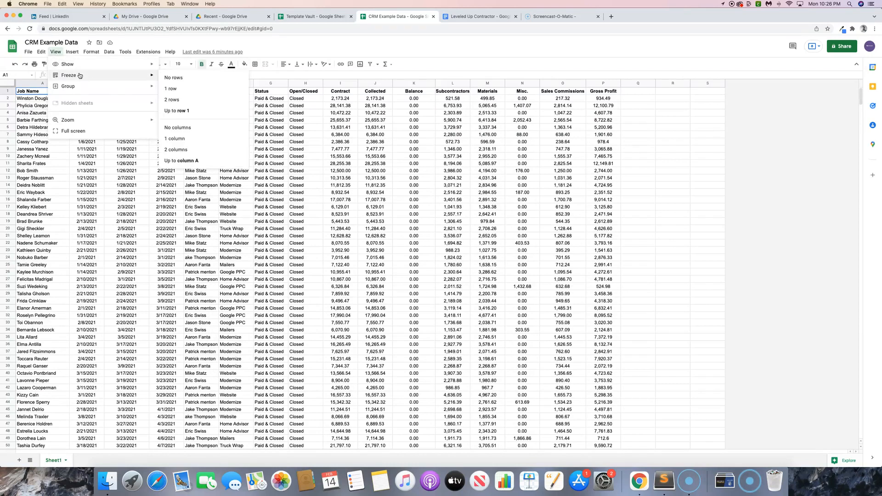
pyautogui.click(187, 111)
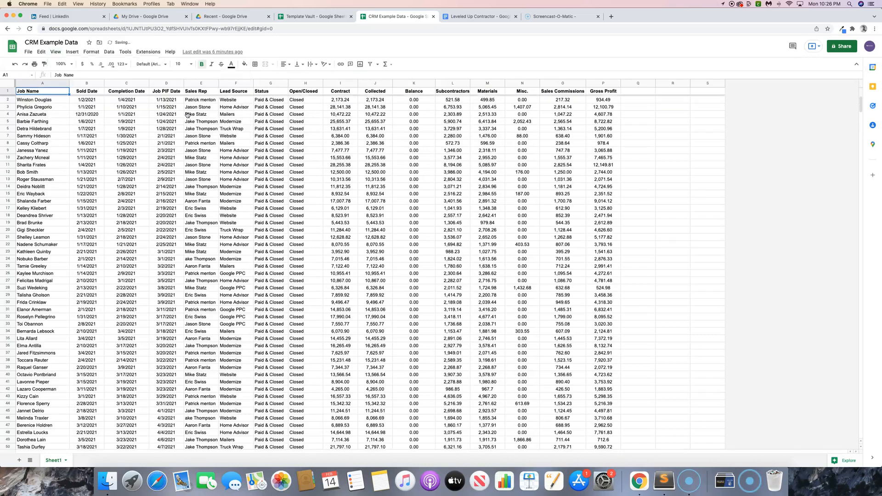
pyautogui.click(54, 52)
pyautogui.moveTo(73, 76)
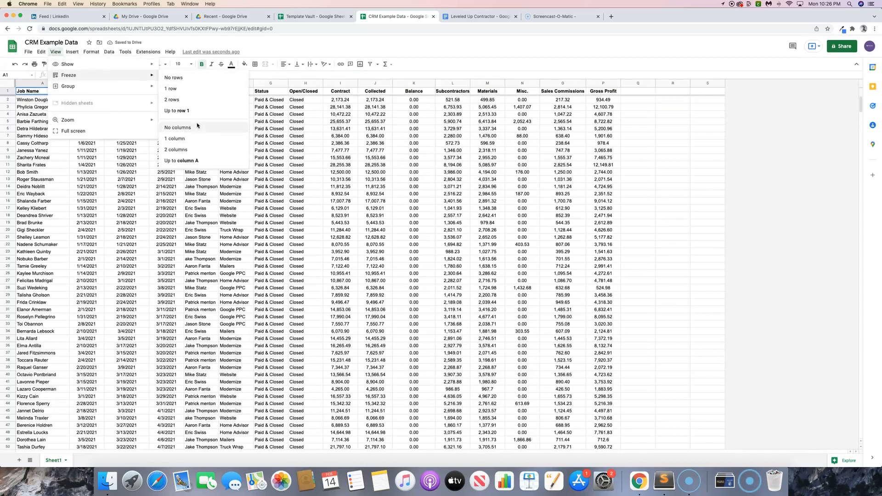
pyautogui.click(196, 161)
# - Examine the job records down to the last rows, checking the lead source, status, open/closed and balance columns
pyautogui.scroll(-1, 54, 118)
pyautogui.scroll(-20, 55, 118)
pyautogui.scroll(-18, 54, 118)
pyautogui.scroll(-1, 62, 100)
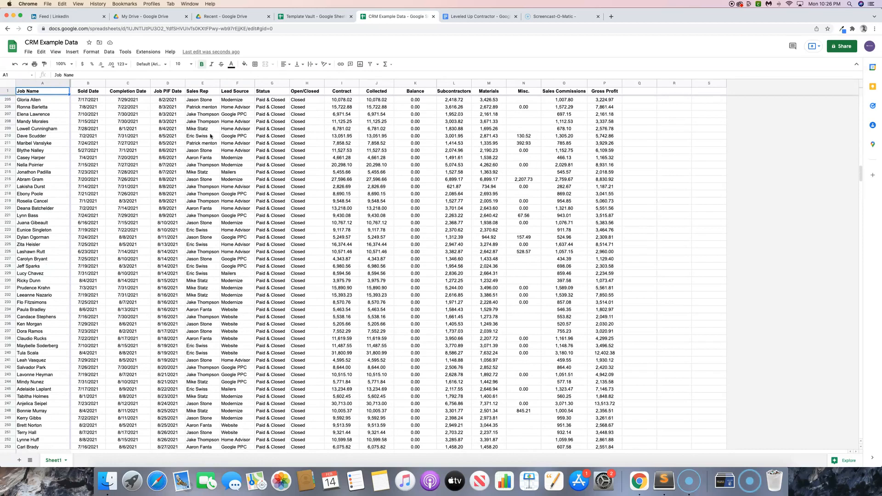
pyautogui.click(244, 181)
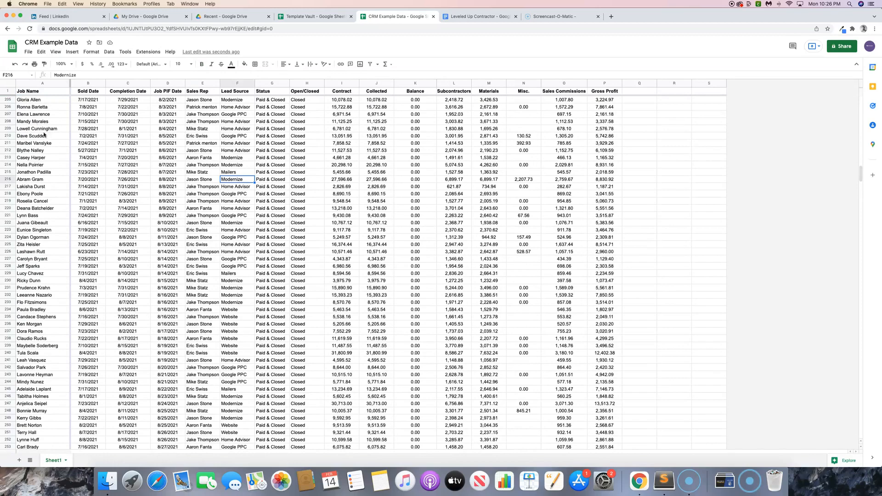
pyautogui.scroll(-5, 41, 151)
pyautogui.scroll(-20, 40, 151)
pyautogui.scroll(6, 40, 151)
pyautogui.scroll(-2, 40, 152)
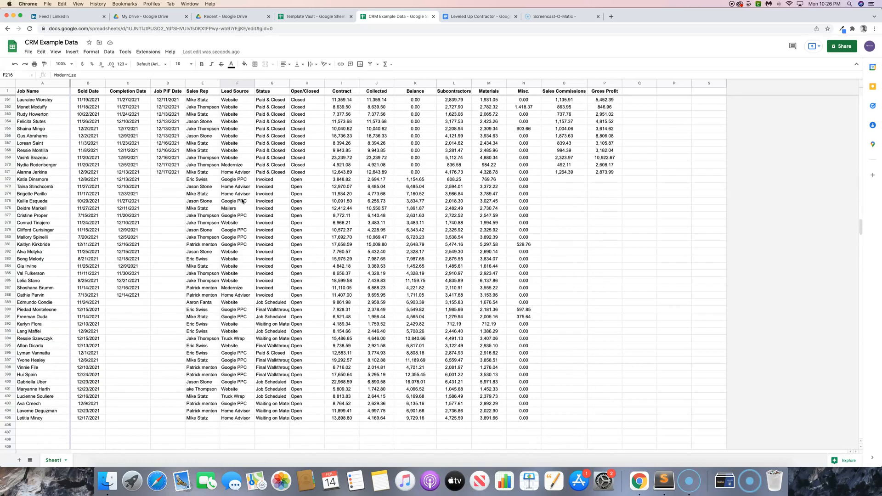
pyautogui.scroll(7, 277, 156)
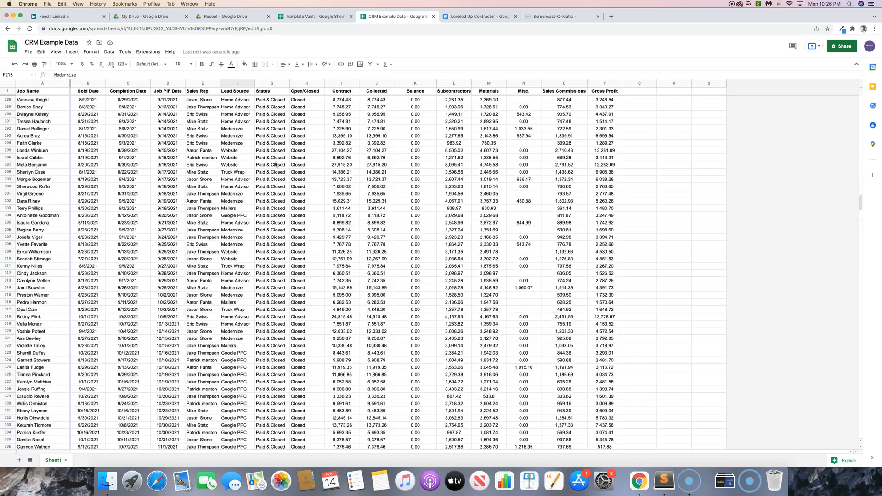
pyautogui.scroll(-5, 276, 164)
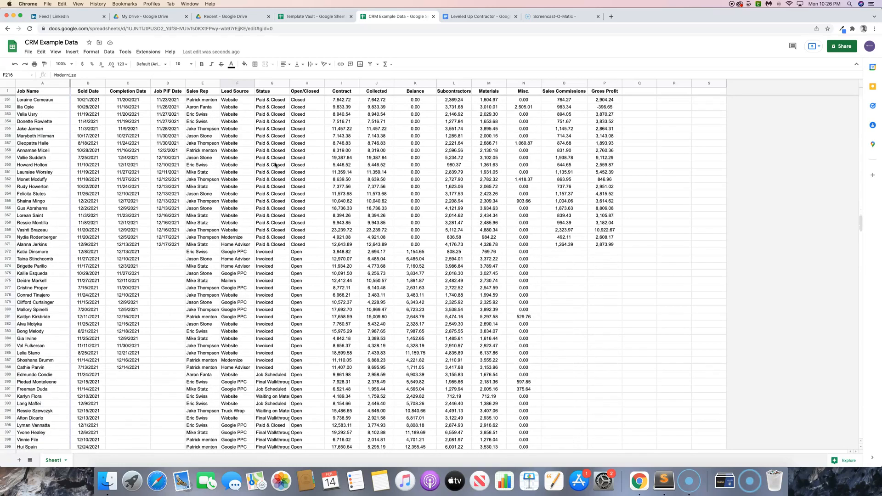
pyautogui.scroll(-3, 277, 262)
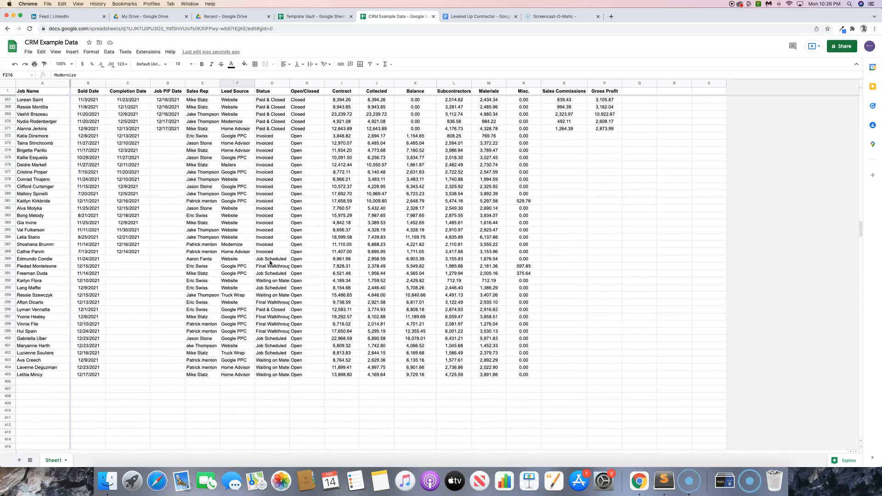
pyautogui.click(269, 269)
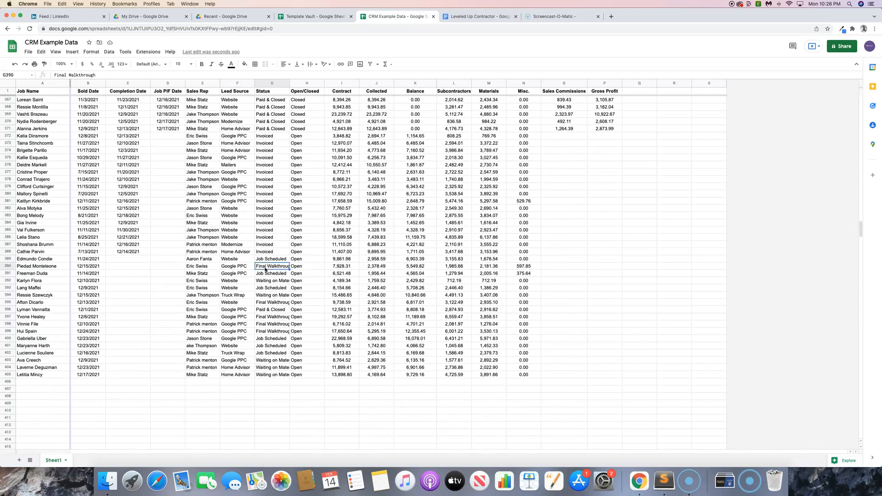
pyautogui.click(275, 281)
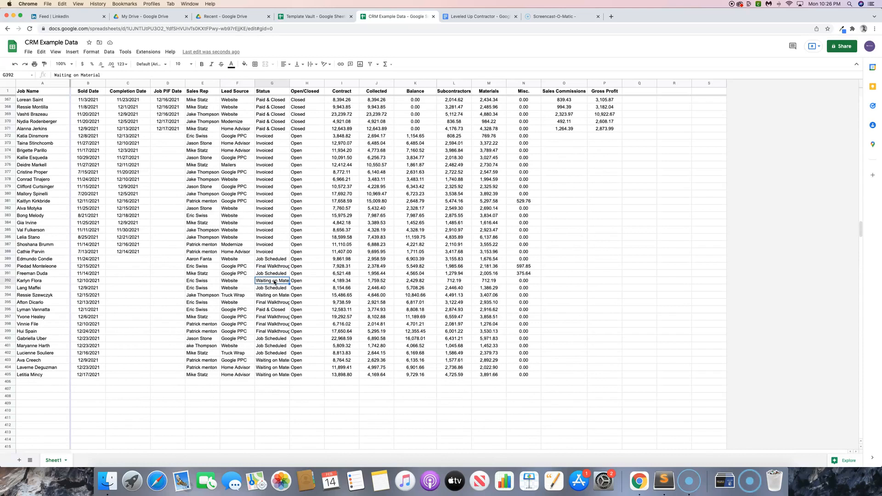
pyautogui.scroll(3, 274, 282)
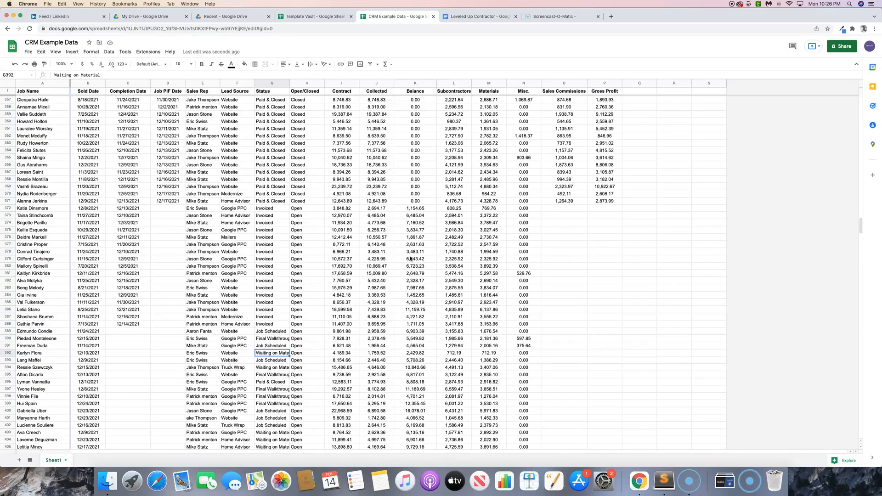
pyautogui.scroll(-5, 407, 275)
pyautogui.scroll(20, 406, 275)
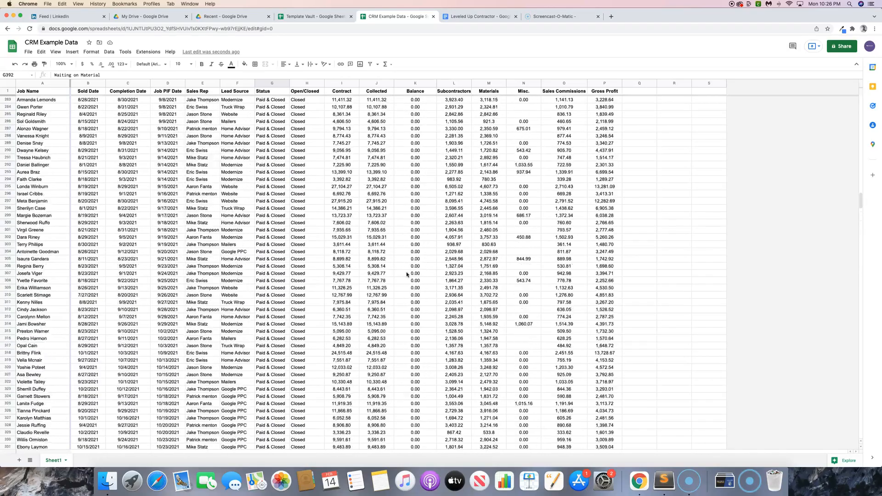
pyautogui.scroll(10, 406, 274)
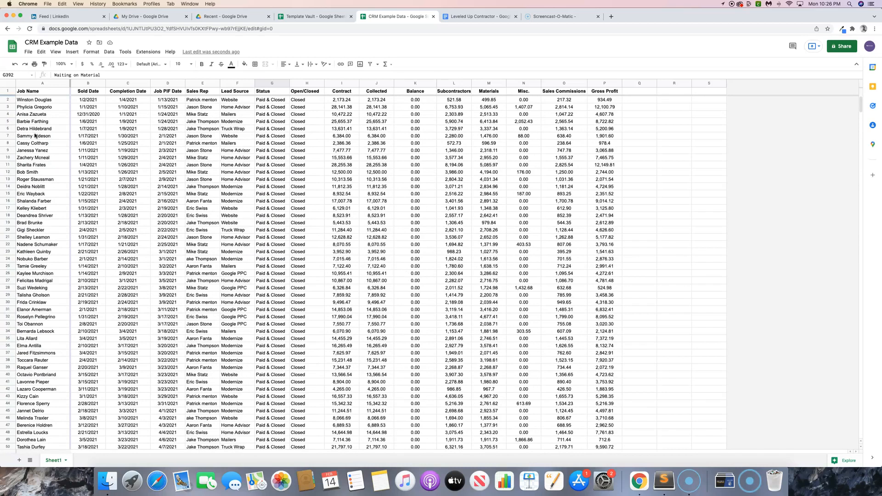
# - Create a pivot table on a new sheet from the full job data range Sheet1!A1:P405, headers included
pyautogui.click(34, 92)
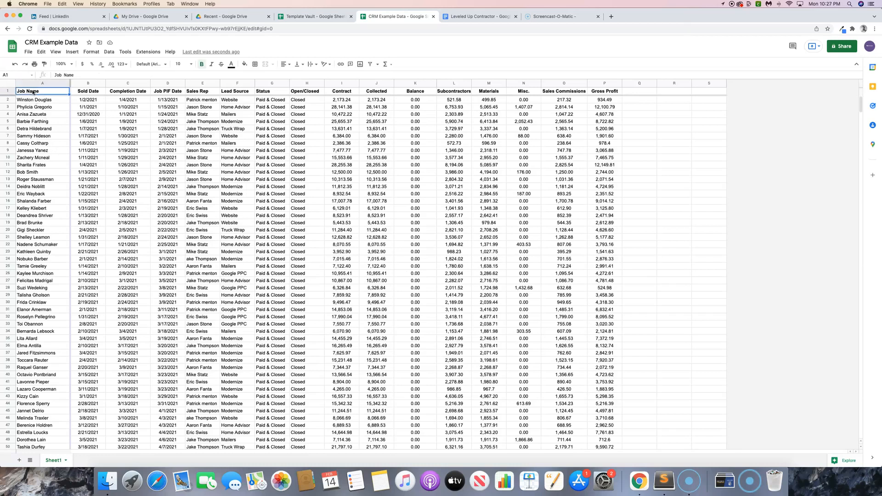
pyautogui.press('shift+super+Right')
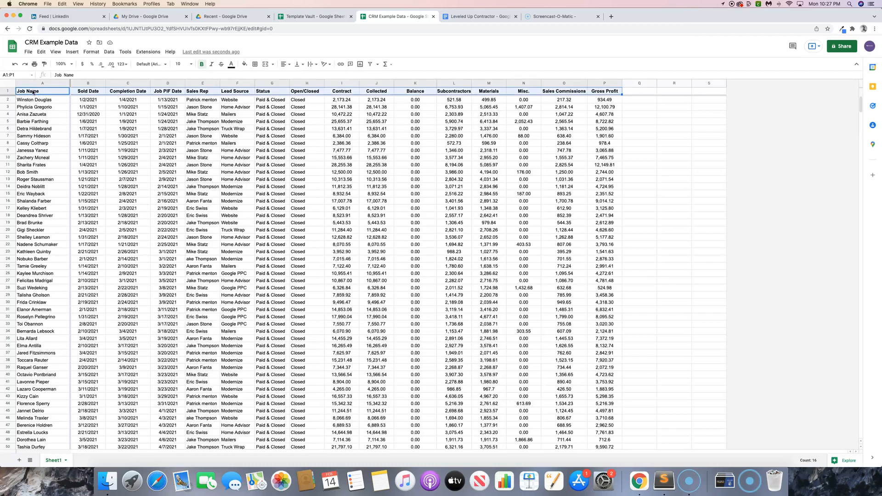
pyautogui.press('shift+super+Down')
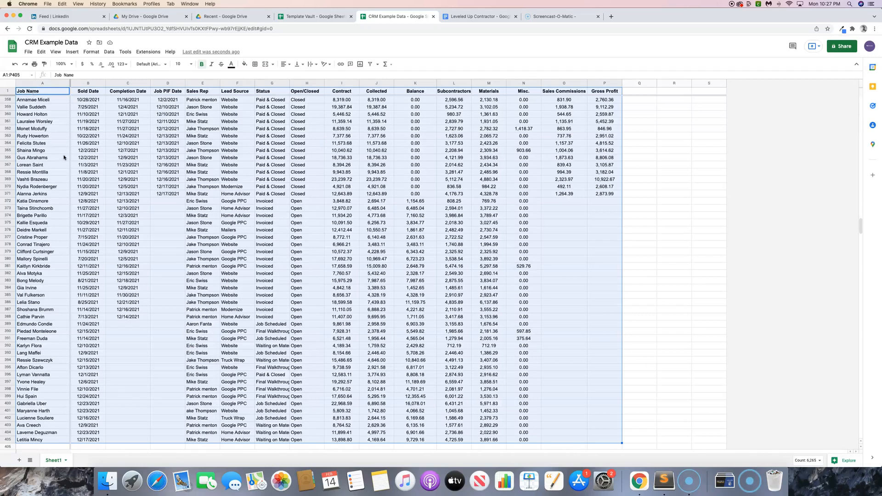
pyautogui.scroll(-3, 69, 159)
pyautogui.scroll(20, 68, 158)
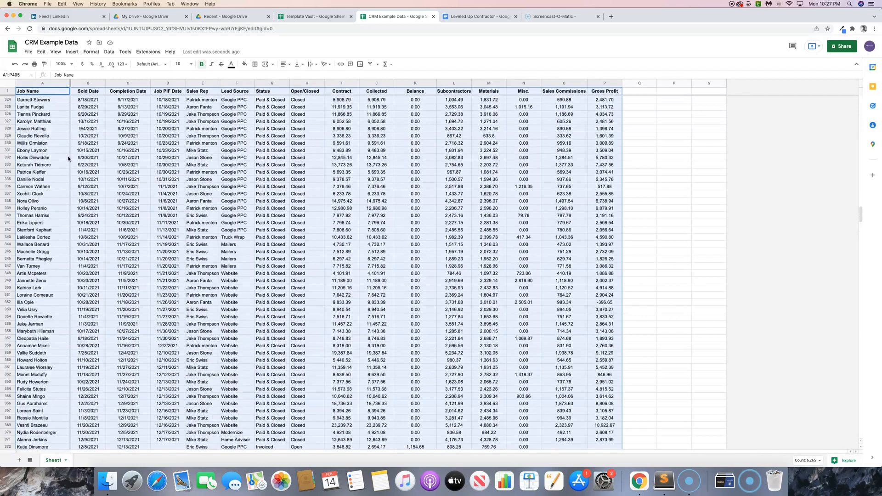
pyautogui.scroll(15, 69, 159)
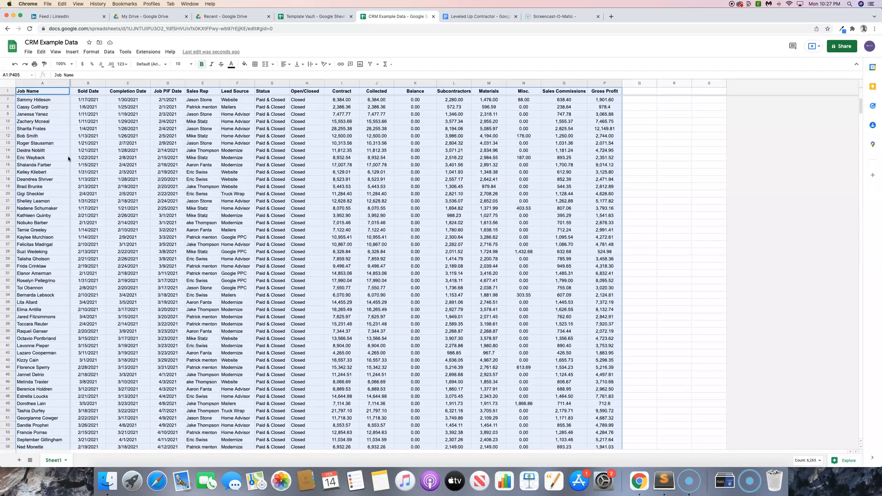
pyautogui.click(70, 51)
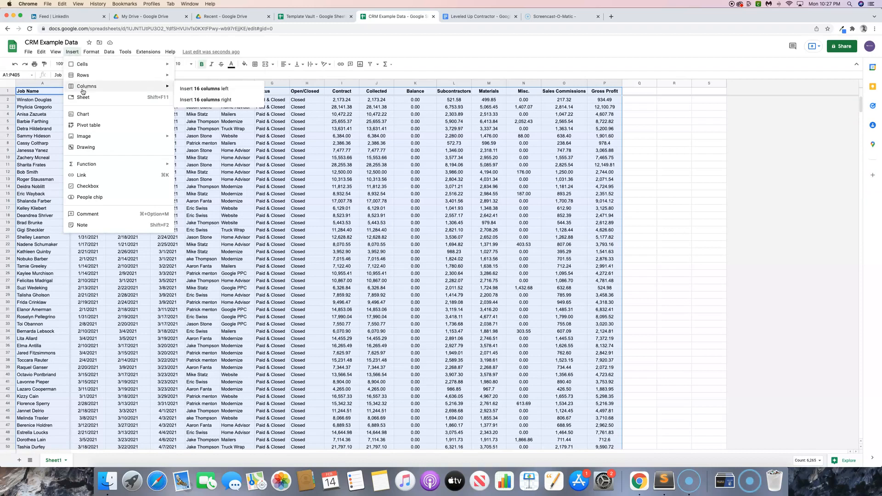
pyautogui.click(90, 126)
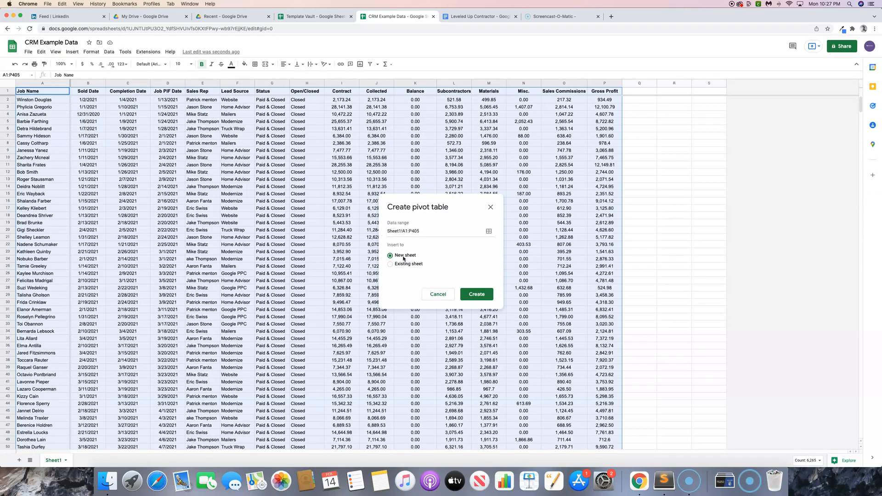
pyautogui.click(476, 295)
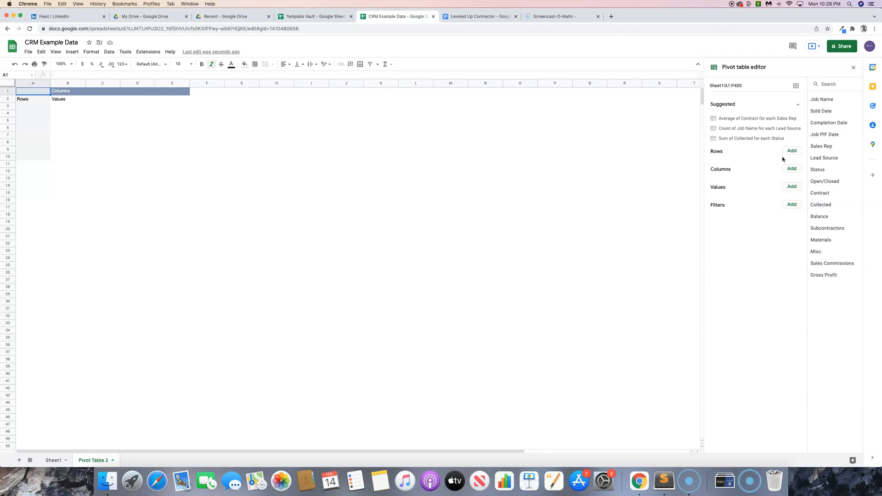
# - Add Sales Rep as the pivot table's rows and Contract, summarized by SUM, as its values
pyautogui.click(792, 152)
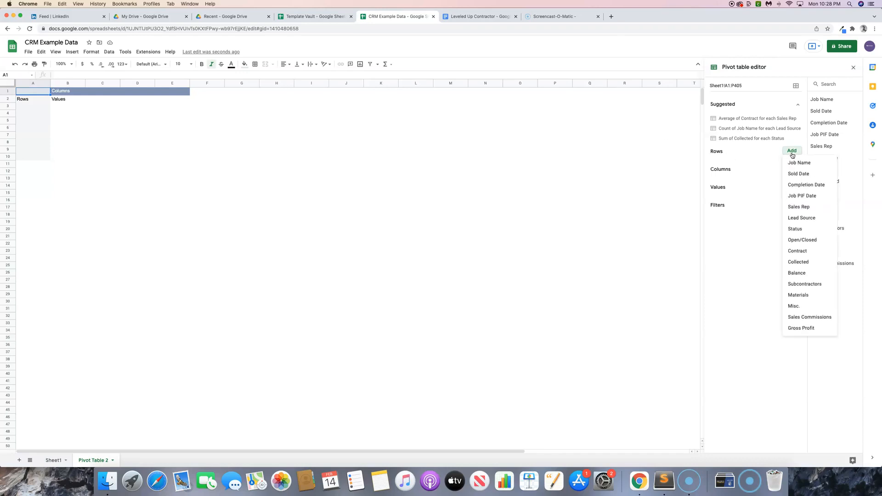
pyautogui.click(799, 209)
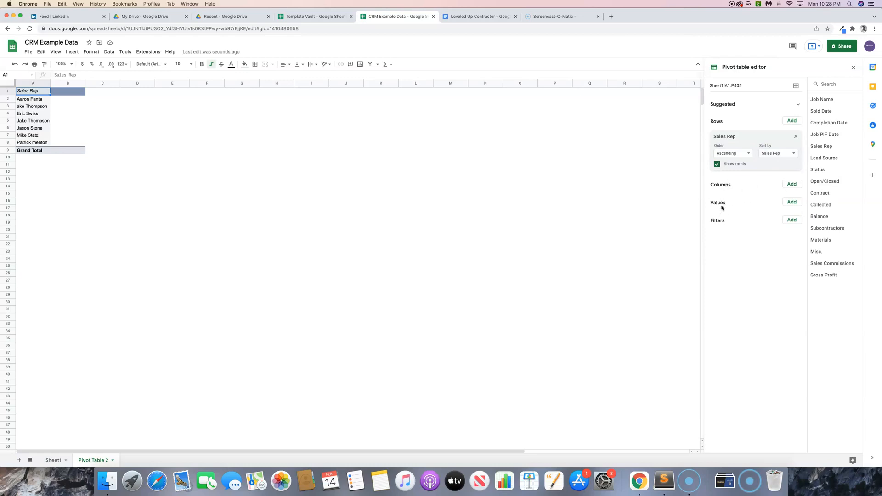
pyautogui.click(791, 202)
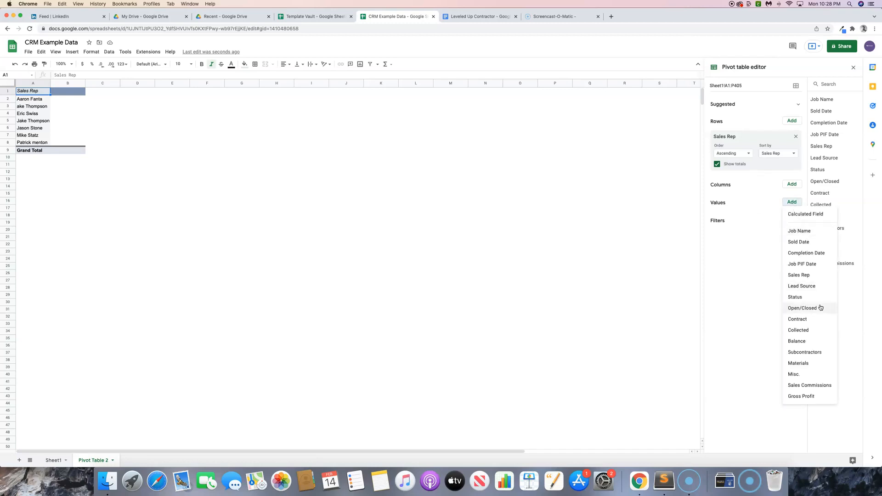
pyautogui.click(813, 322)
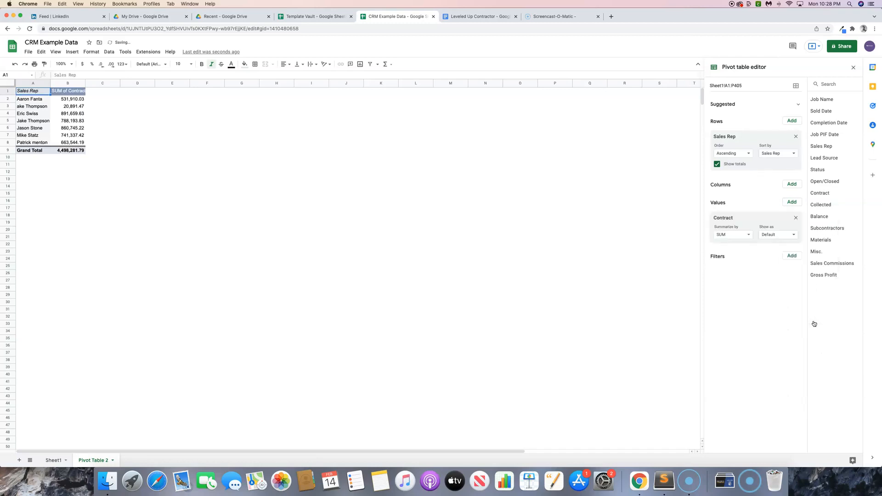
# - Widen pivot sheet columns A and B so the sales rep names and the contract header fit
pyautogui.doubleClick(51, 83)
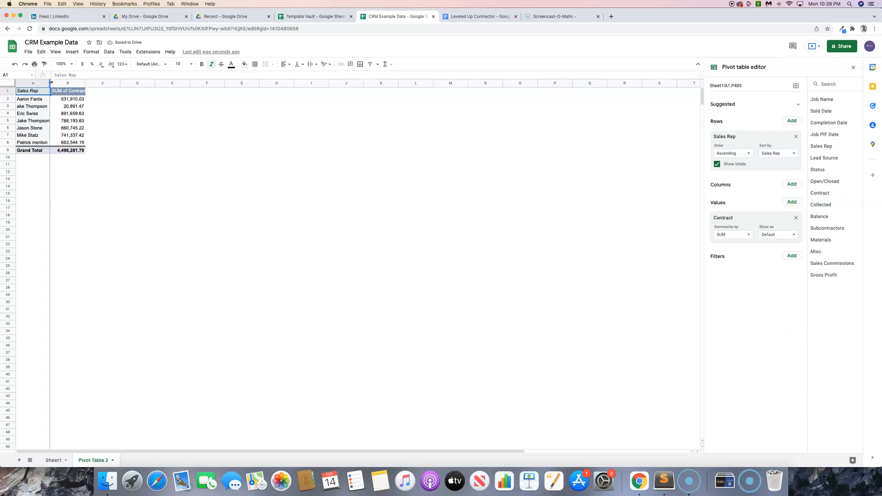
pyautogui.doubleClick(85, 84)
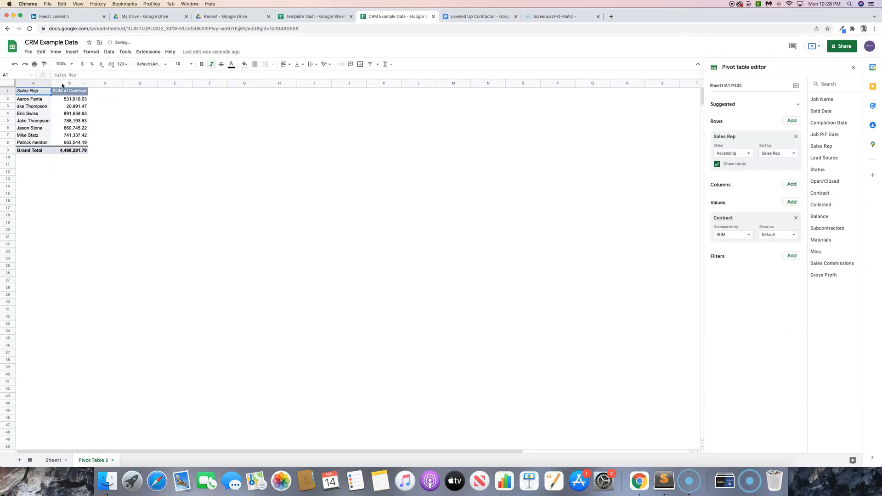
pyautogui.moveTo(51, 82); pyautogui.dragTo(57, 82)
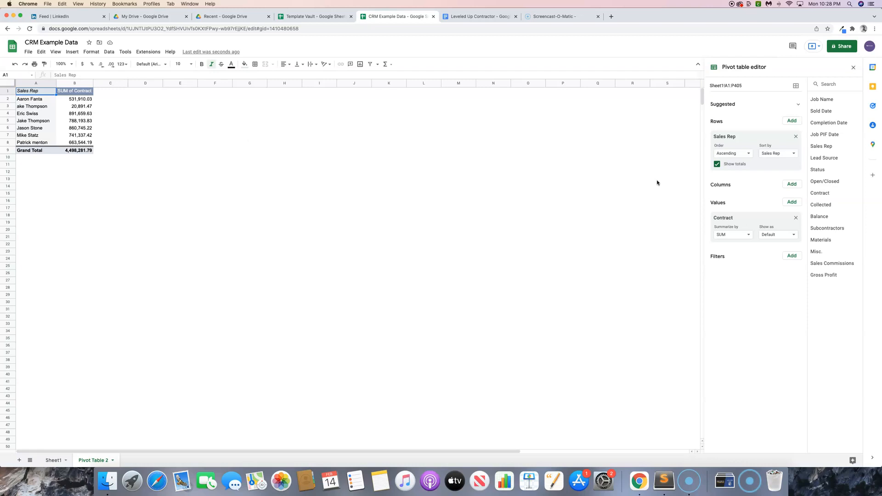
# - Rename the pivot table's SUM of Contract header in B1 to "Sales"
pyautogui.click(71, 93)
pyautogui.write('Sales')
pyautogui.press('Return')
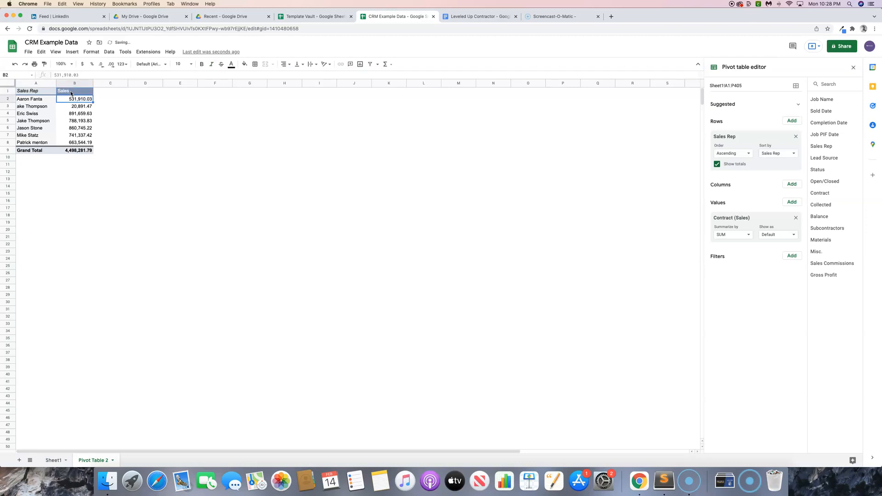
# - Add Sold Date as the pivot table's column field to split each rep's sales by date
pyautogui.click(80, 93)
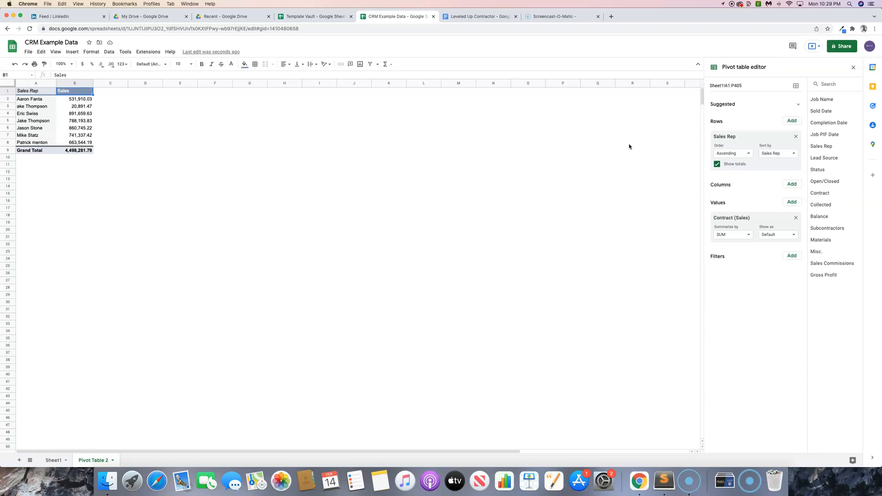
pyautogui.click(792, 184)
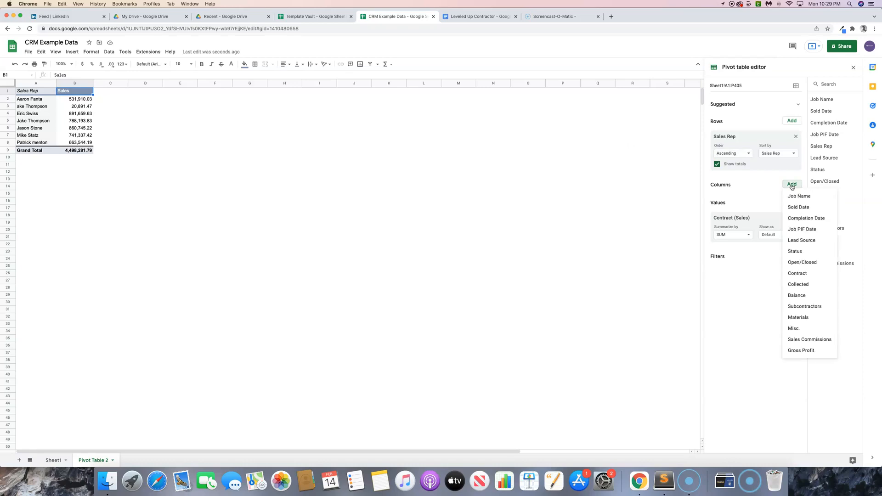
pyautogui.click(805, 209)
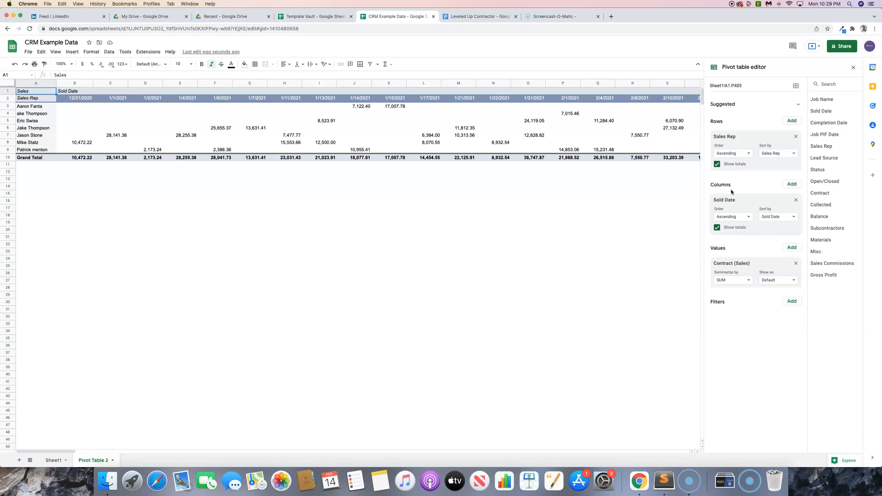
# - Group the pivot table's Sold Date columns by Month
pyautogui.click(110, 222)
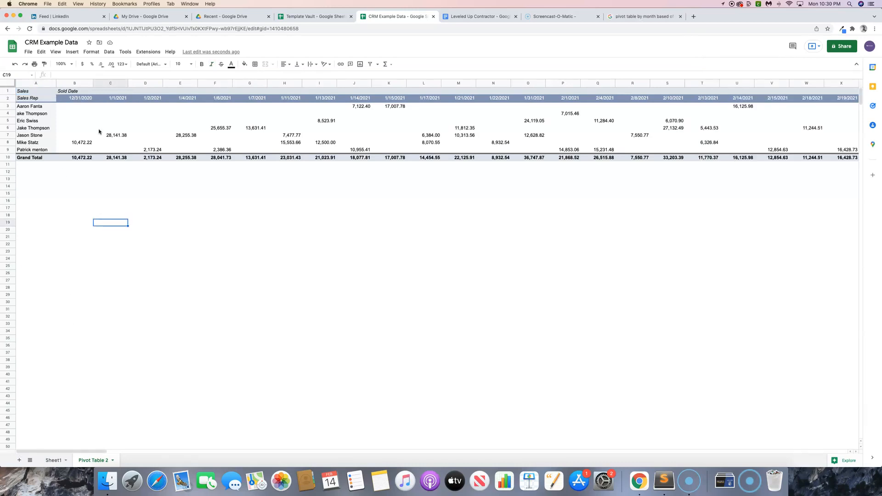
pyautogui.click(117, 100)
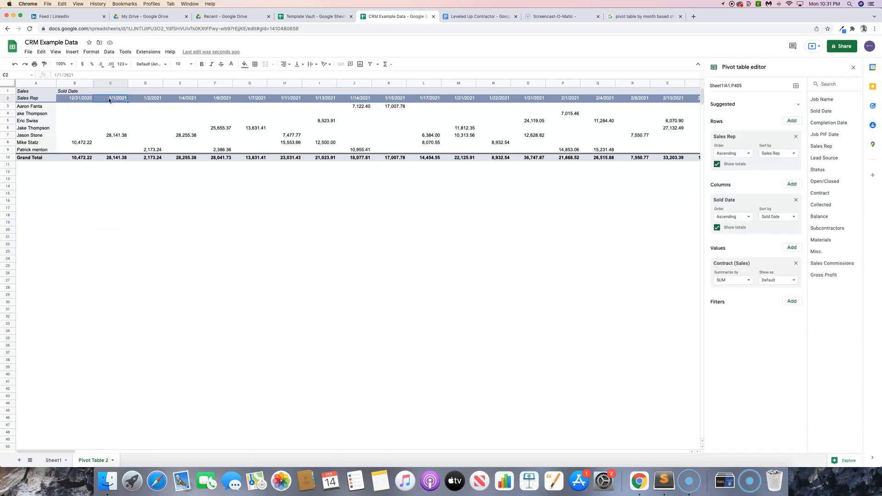
pyautogui.rightClick(109, 100)
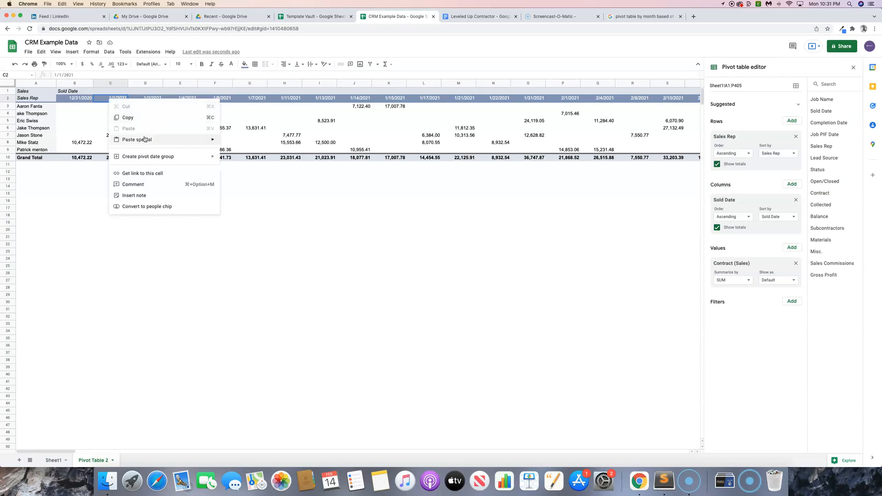
pyautogui.moveTo(165, 160)
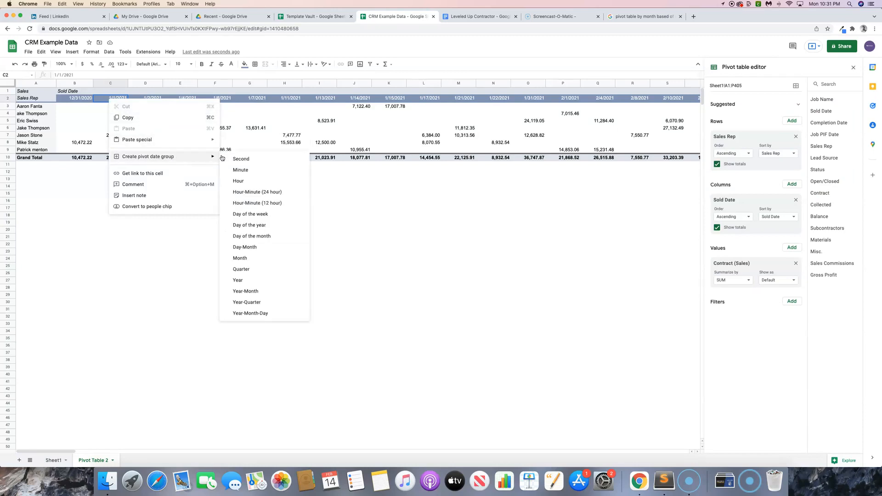
pyautogui.click(250, 261)
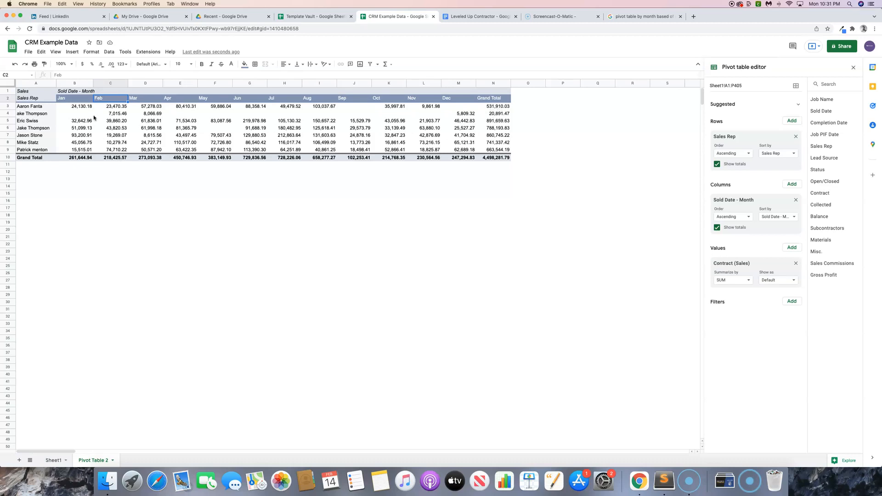
# - Center-align the pivot table's month headers, sales figures and grand totals in B2:N10
pyautogui.moveTo(76, 107); pyautogui.dragTo(503, 160)
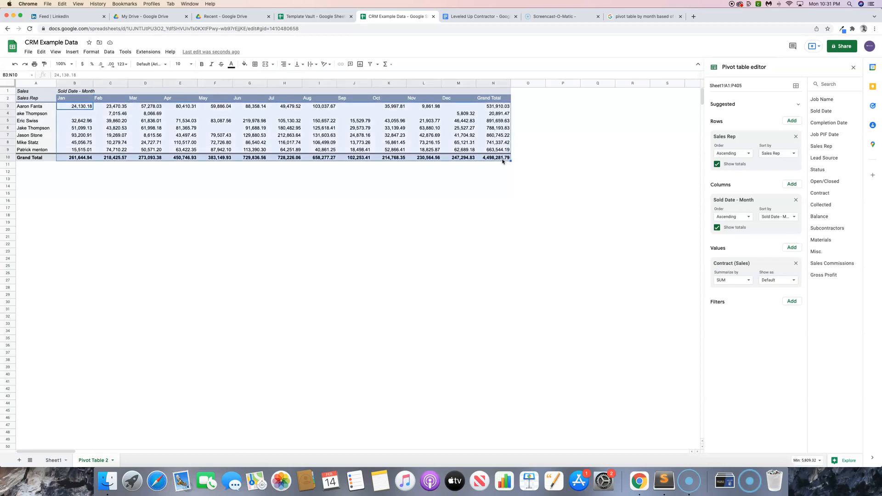
pyautogui.moveTo(80, 99); pyautogui.dragTo(491, 161)
pyautogui.click(285, 64)
pyautogui.click(295, 75)
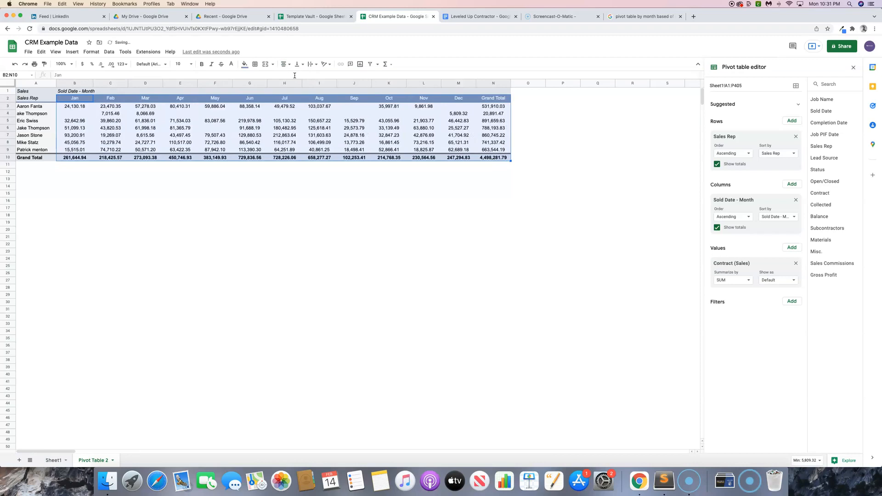
pyautogui.click(222, 175)
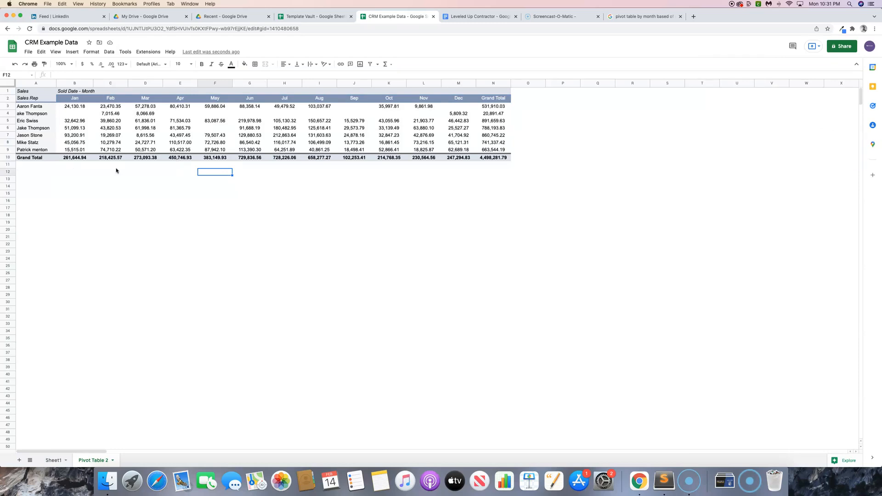
# - Create a second pivot table from Sheet1!A1:P405 on the existing Pivot Table 2 sheet at cell A13
pyautogui.click(25, 181)
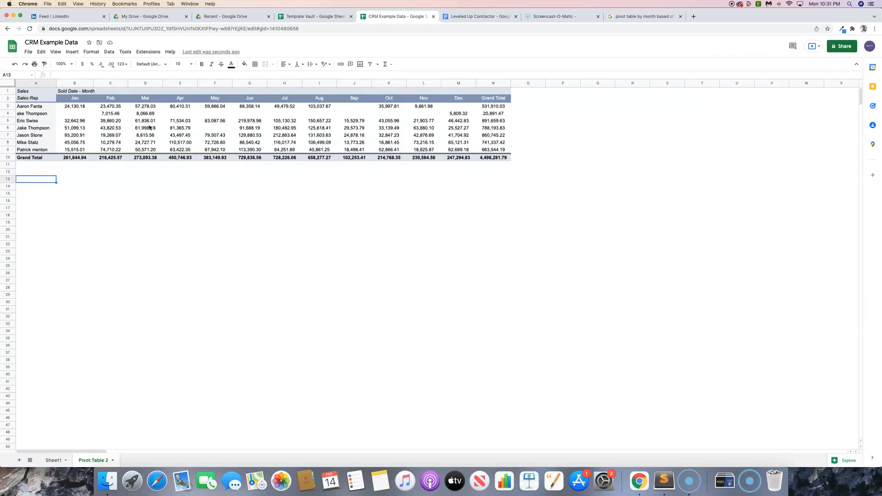
pyautogui.click(54, 460)
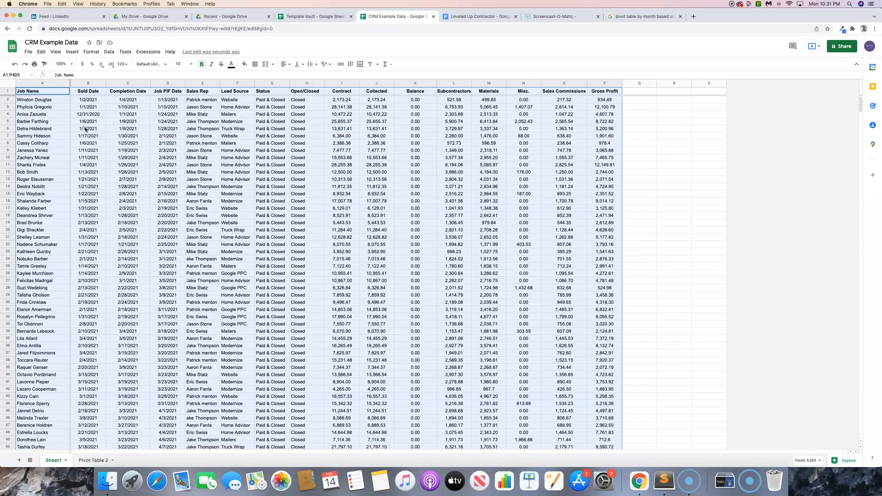
pyautogui.click(72, 53)
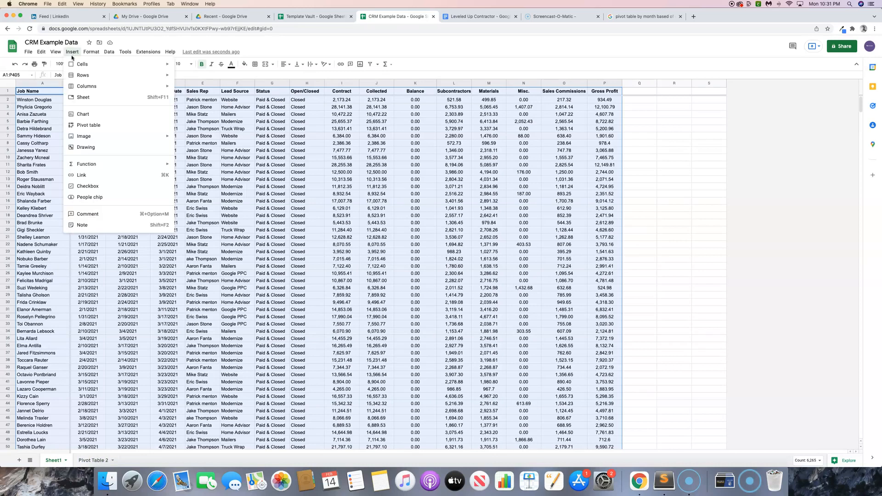
pyautogui.click(85, 125)
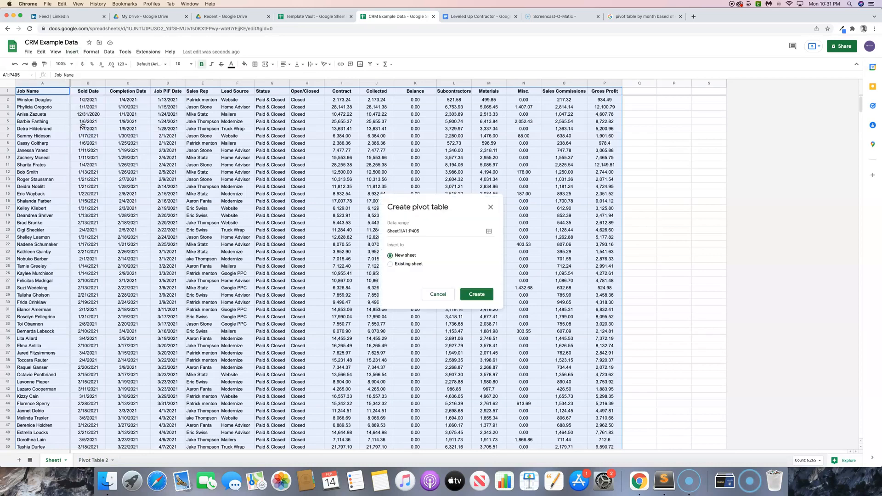
pyautogui.click(403, 267)
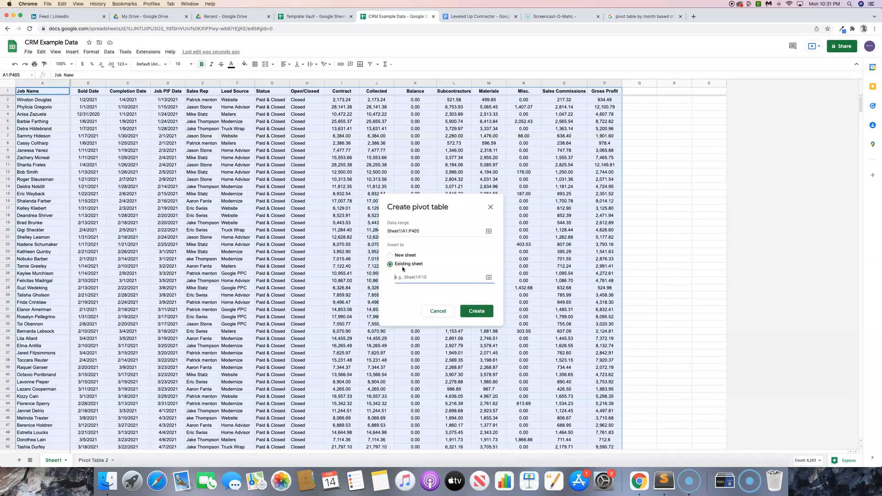
pyautogui.click(489, 279)
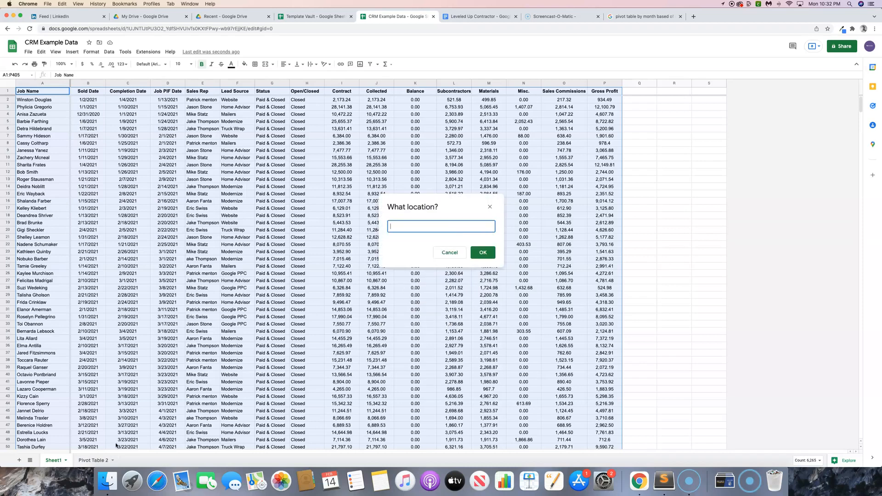
pyautogui.click(97, 460)
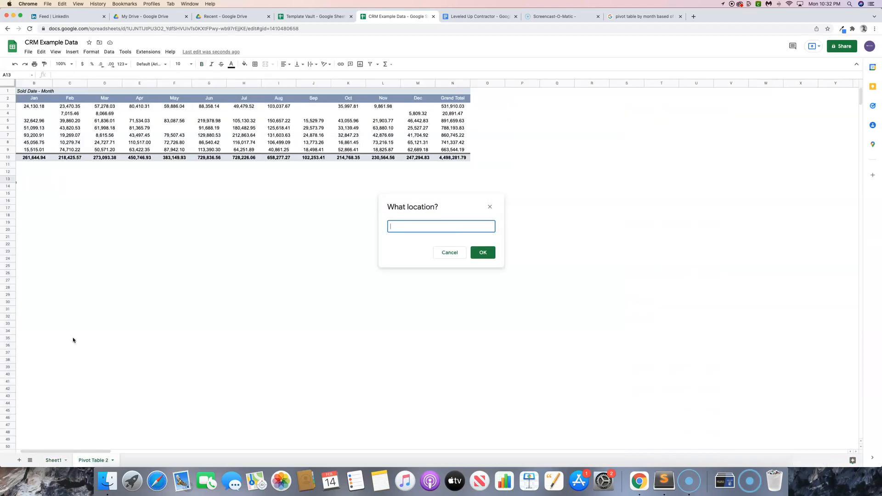
pyautogui.hscroll(1, 48, 221)
pyautogui.hscroll(-2, 64, 225)
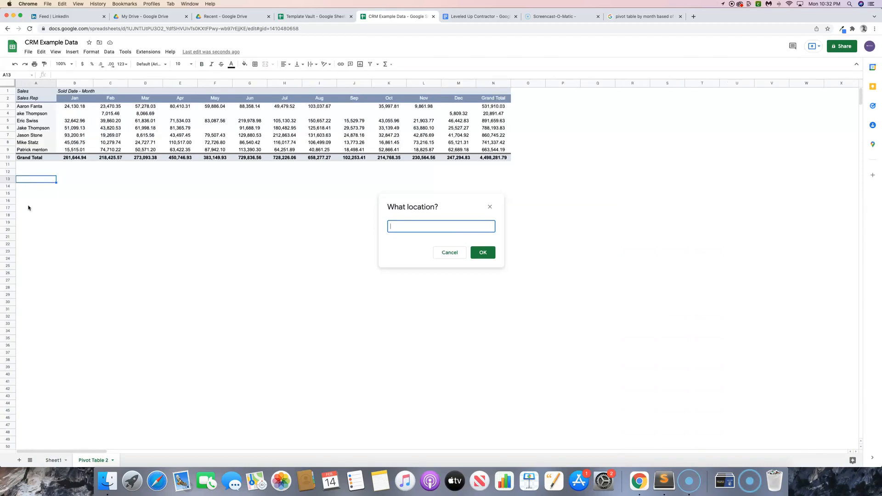
pyautogui.click(24, 181)
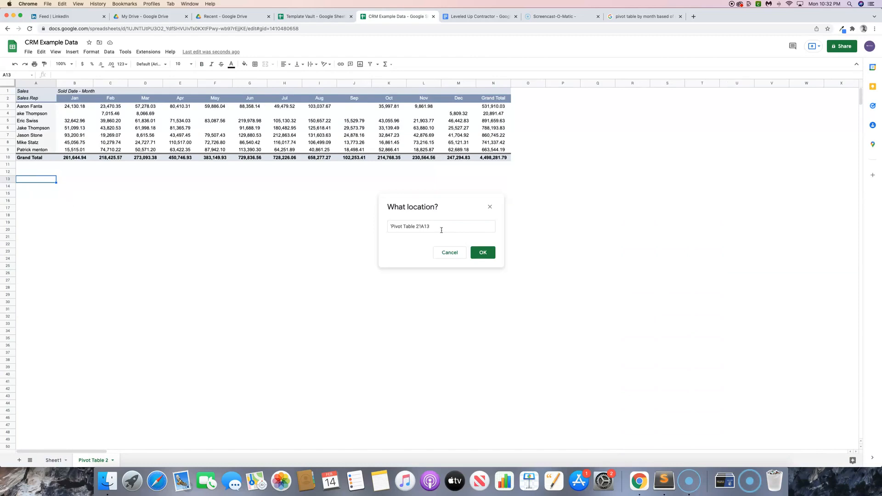
pyautogui.click(483, 257)
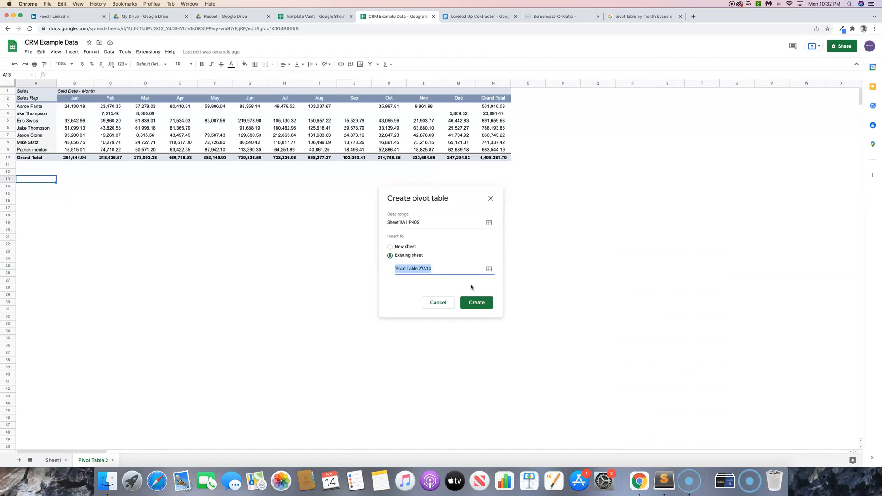
pyautogui.click(479, 303)
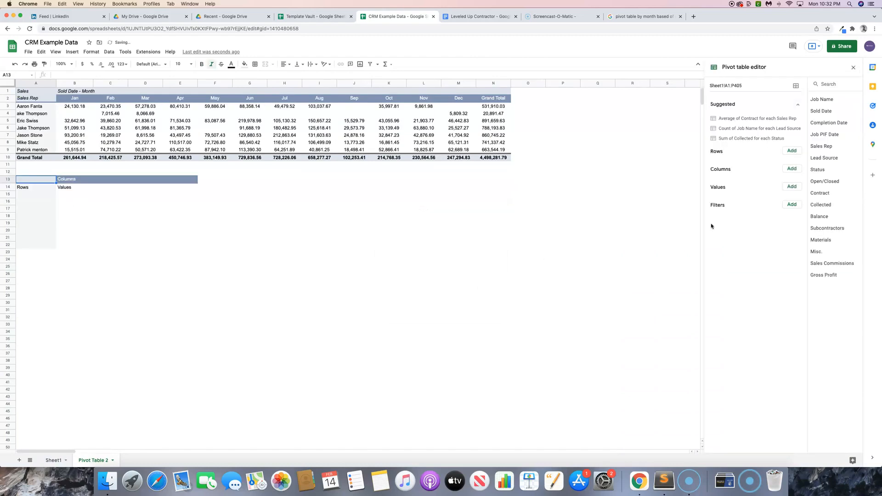
# - Add Lead Source as the new pivot table's rows and Contract, summarized by SUM, as its values
pyautogui.click(794, 151)
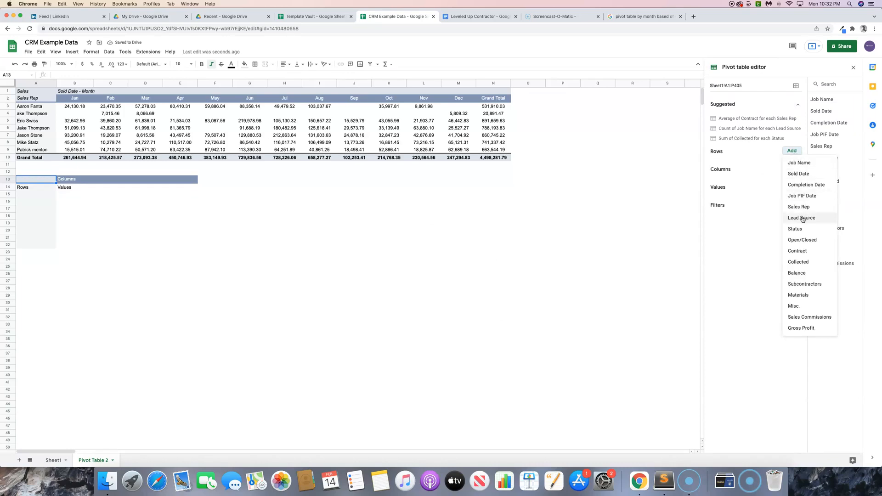
pyautogui.click(803, 218)
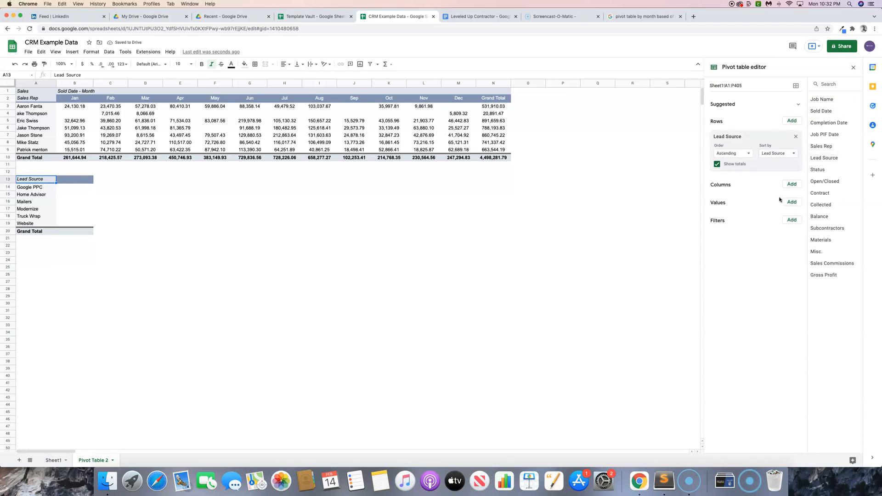
pyautogui.click(794, 203)
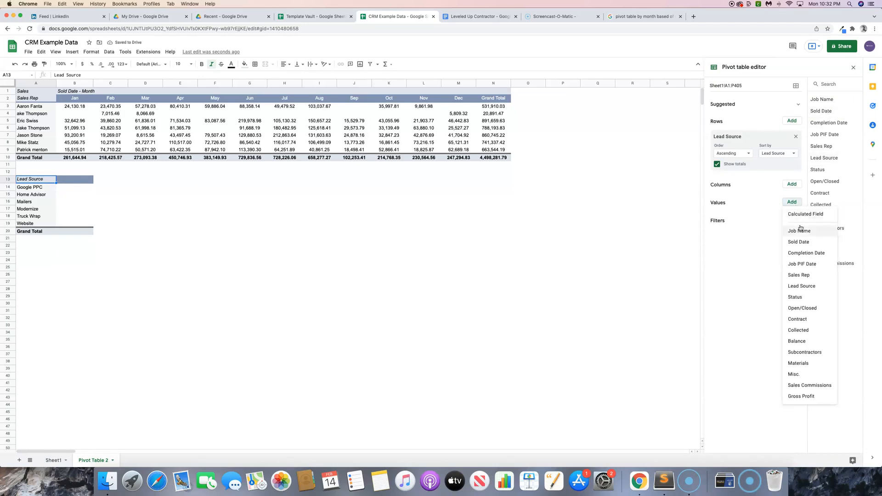
pyautogui.click(798, 319)
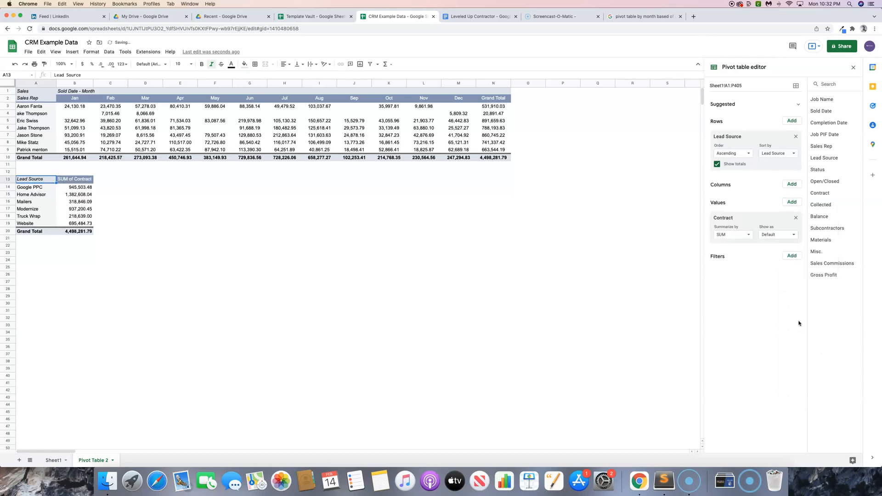
# - Fit column A to its contents and rename the lead source table's SUM of Contract header in B13 to "Sales"
pyautogui.doubleClick(55, 82)
pyautogui.click(74, 179)
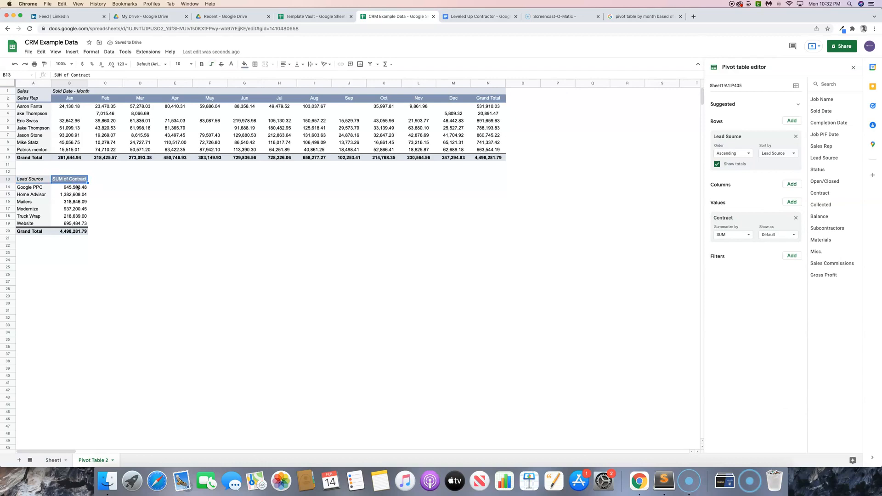
pyautogui.write('Sales')
pyautogui.press('Return')
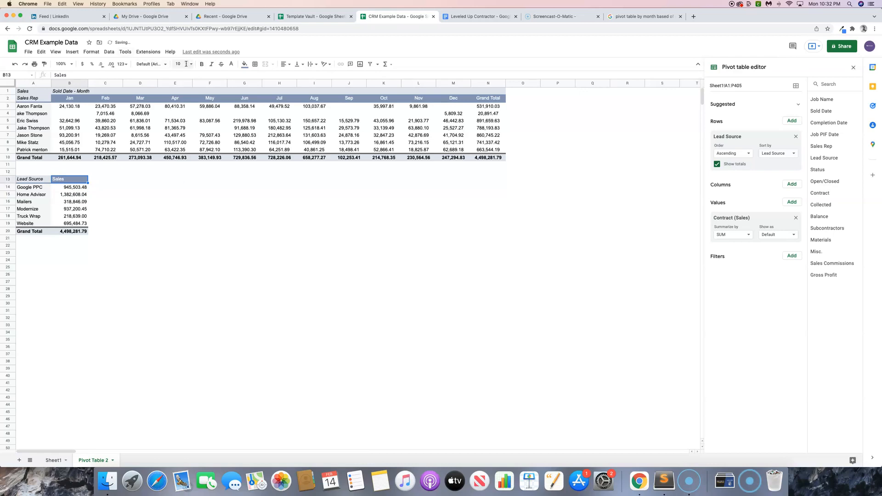
# - Center-align the lead source table's Sales header and figures in B13:B20
pyautogui.click(285, 65)
pyautogui.click(293, 76)
pyautogui.moveTo(72, 180); pyautogui.dragTo(73, 228)
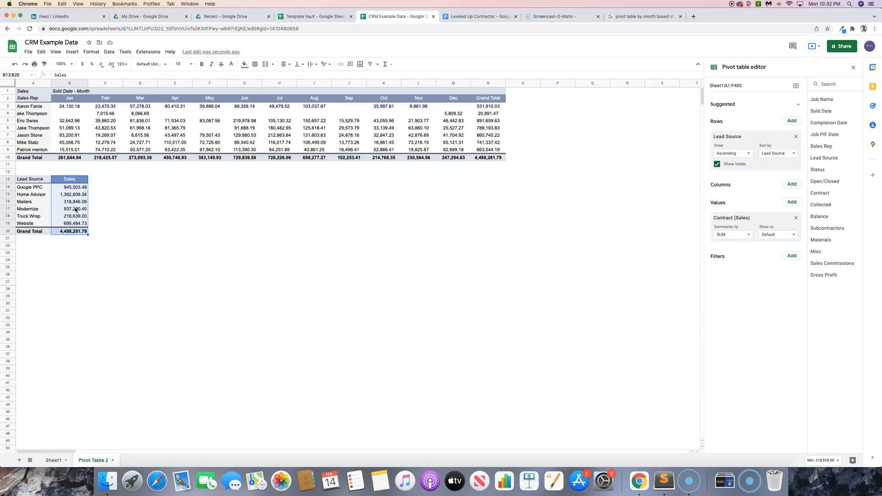
pyautogui.click(285, 64)
pyautogui.click(292, 78)
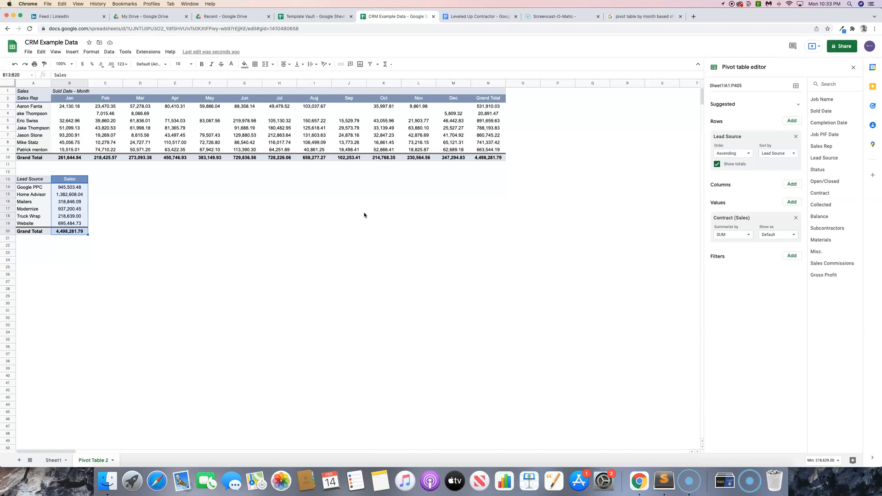
# - Create a third pivot table from Sheet1!A1:P405 on the existing Pivot Table 2 sheet at cell A22
pyautogui.click(33, 246)
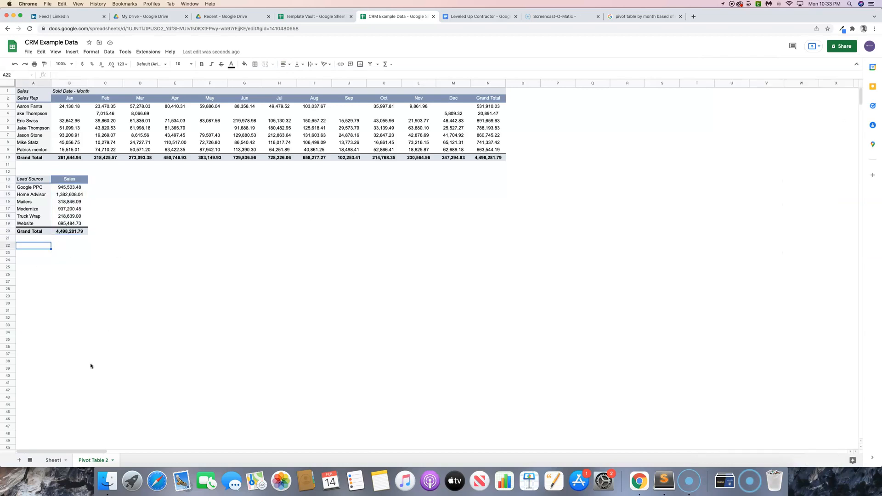
pyautogui.click(54, 461)
pyautogui.click(54, 462)
pyautogui.click(54, 461)
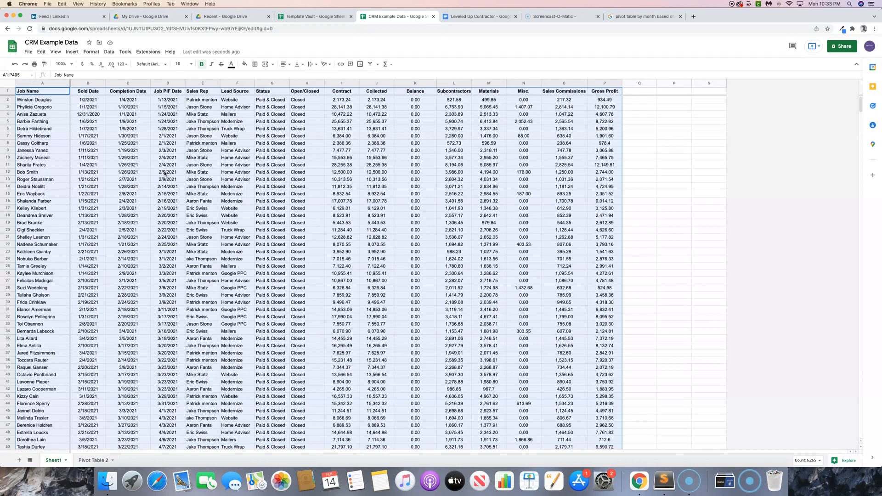
pyautogui.click(94, 461)
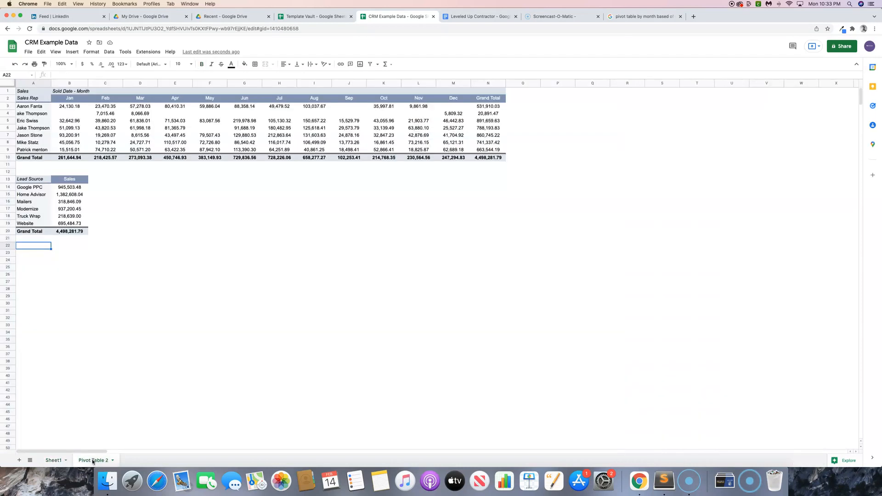
pyautogui.click(53, 461)
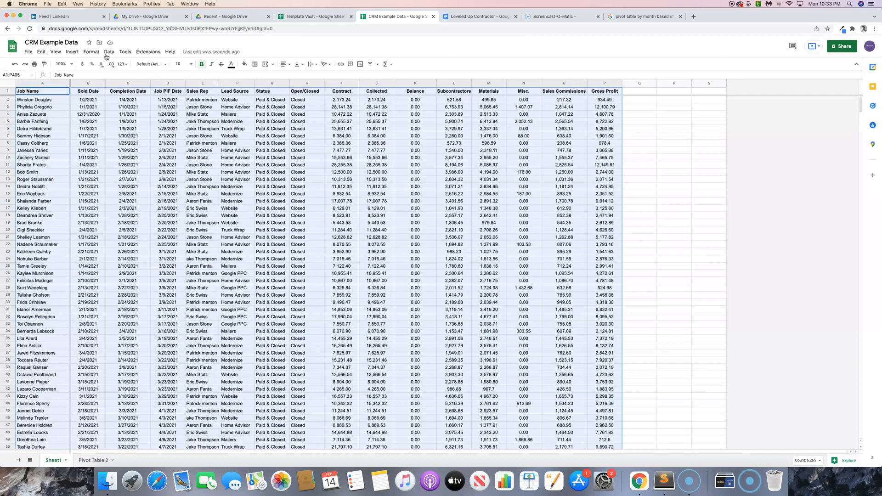
pyautogui.click(72, 52)
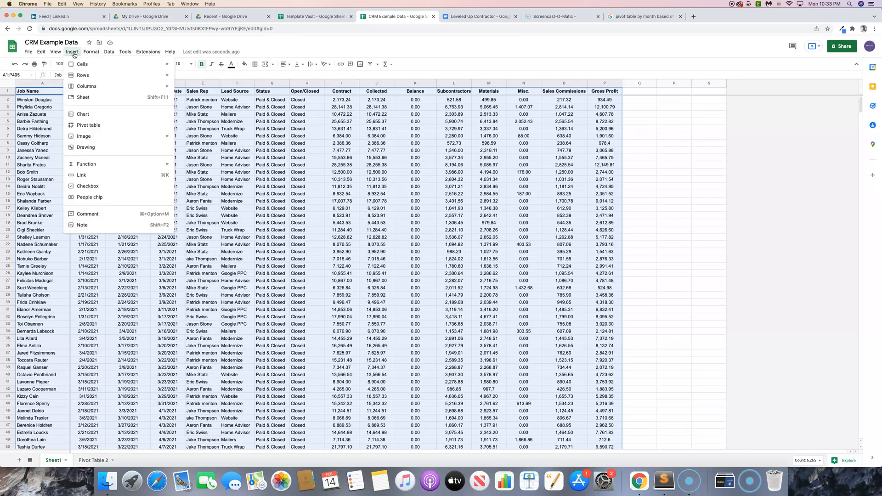
pyautogui.click(94, 125)
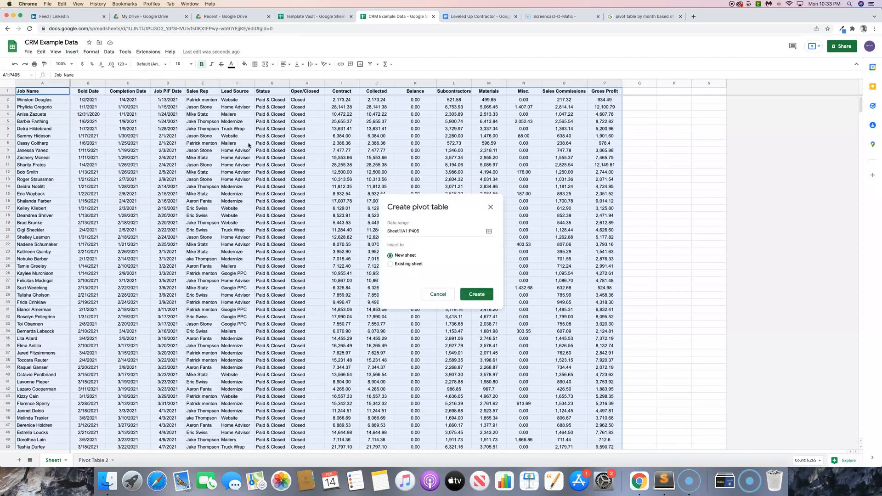
pyautogui.click(409, 264)
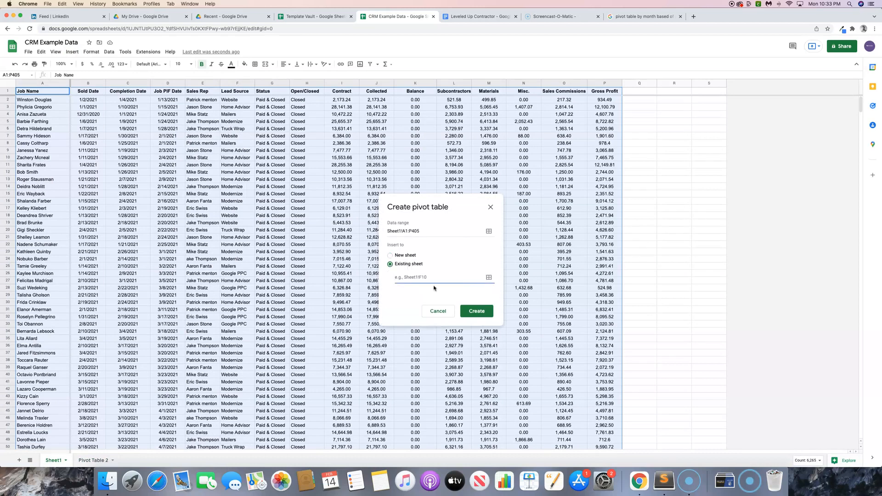
pyautogui.click(488, 277)
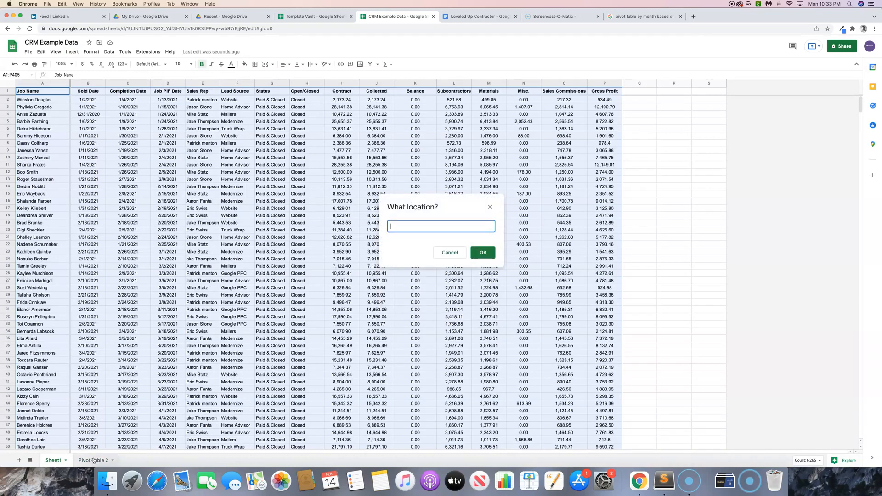
pyautogui.click(93, 460)
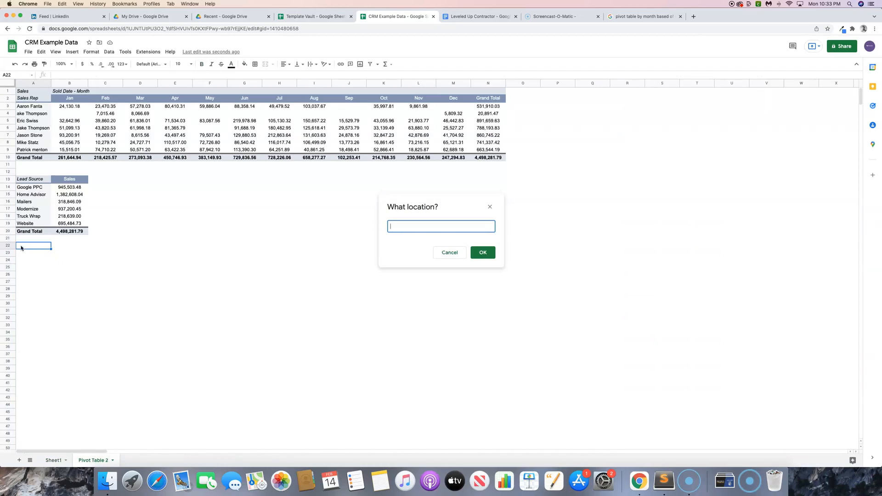
pyautogui.click(482, 253)
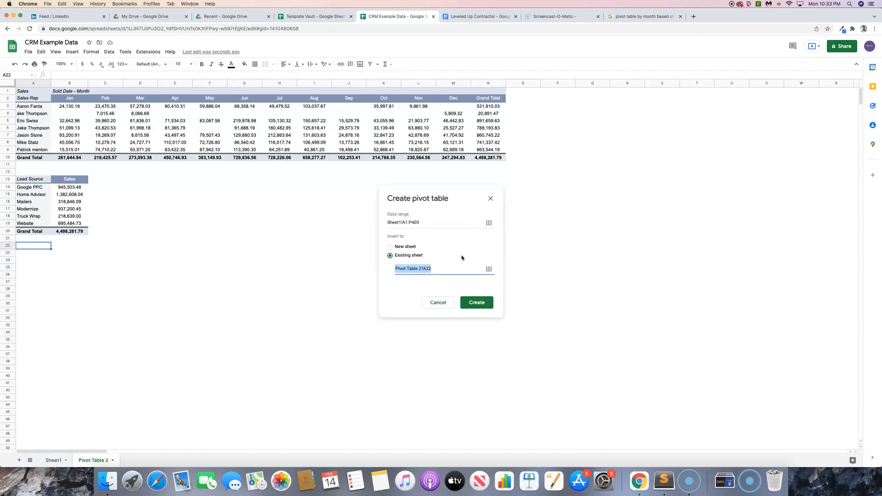
pyautogui.click(482, 303)
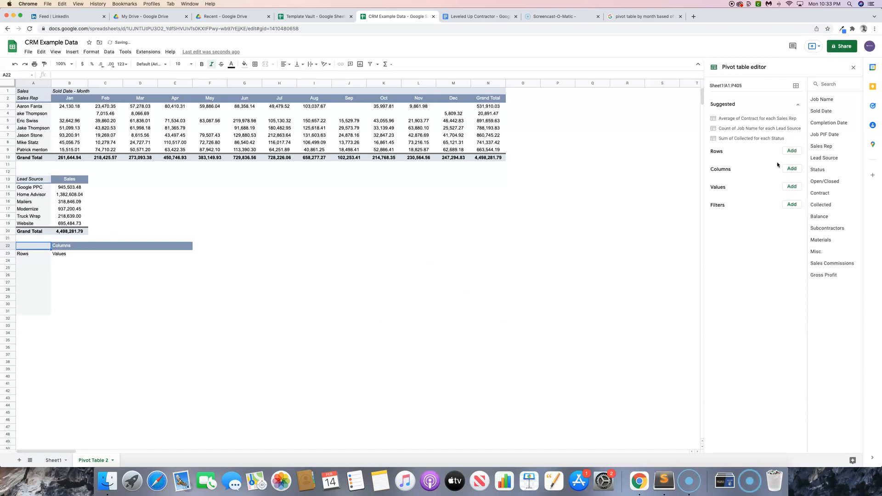
# - Add Sales Rep as the new pivot table's rows and Contract, summarized by SUM, as its values
pyautogui.click(791, 153)
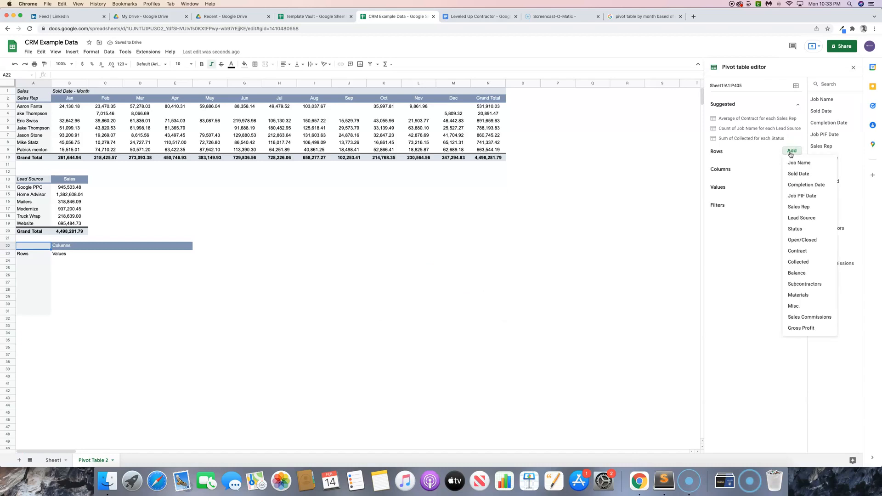
pyautogui.click(801, 208)
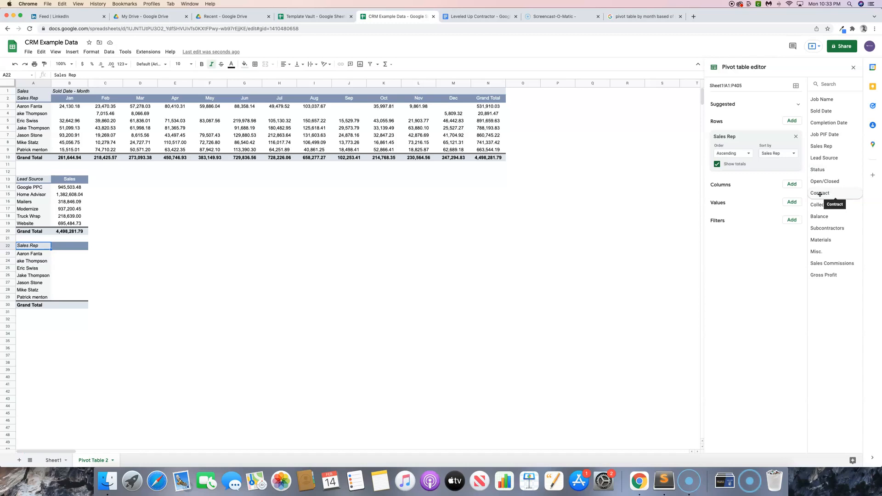
pyautogui.click(800, 203)
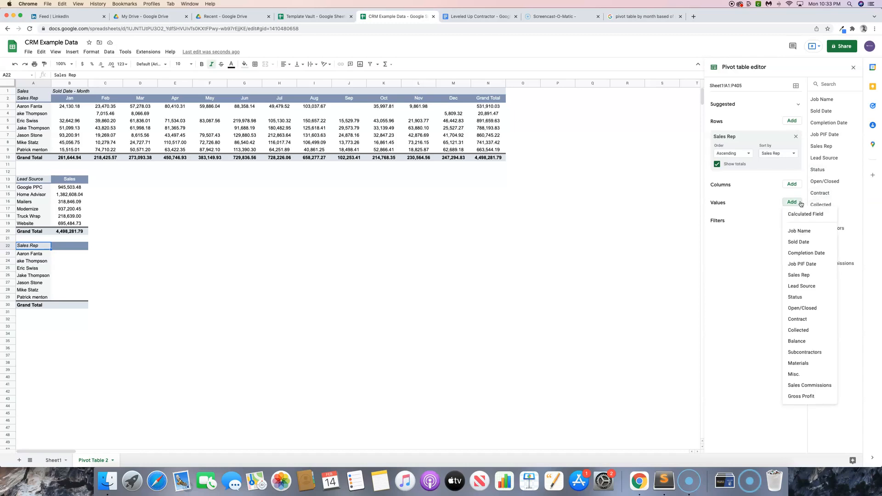
pyautogui.click(801, 323)
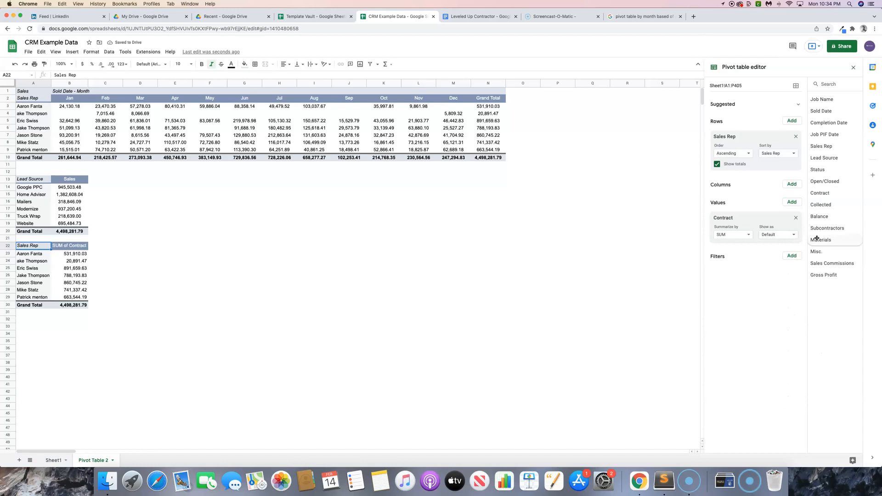
# - Add Subcontractors, Materials, Misc., Sales Commissions and Gross Profit as further SUM values of the pivot table at A22
pyautogui.click(793, 203)
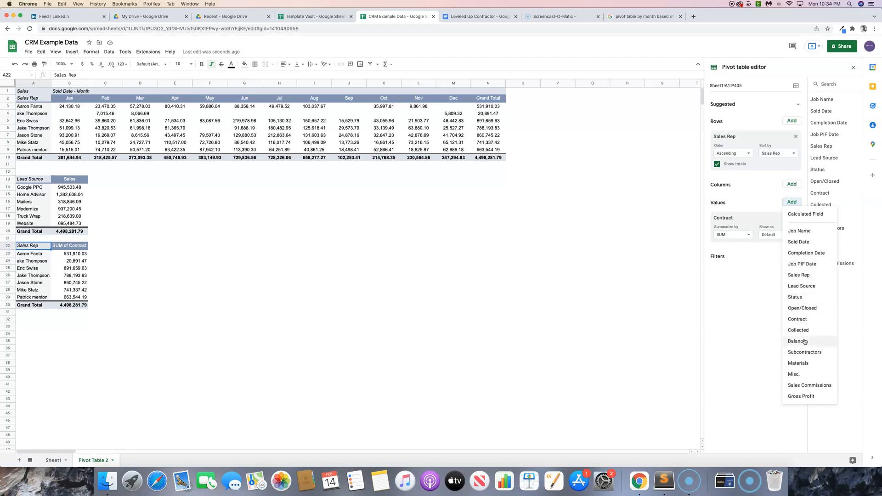
pyautogui.click(803, 354)
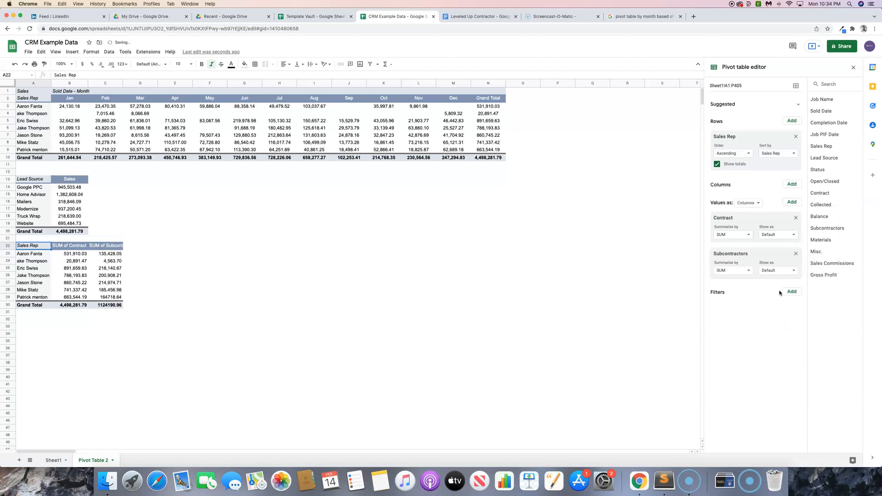
pyautogui.click(792, 202)
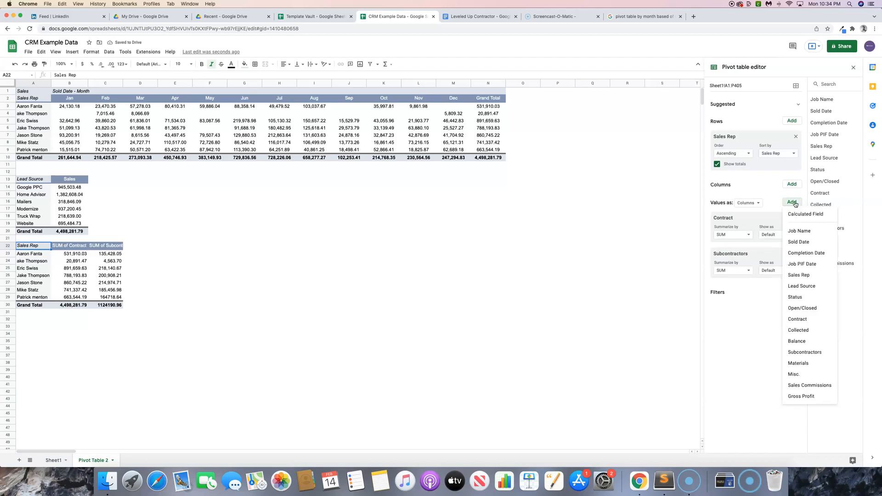
pyautogui.click(799, 363)
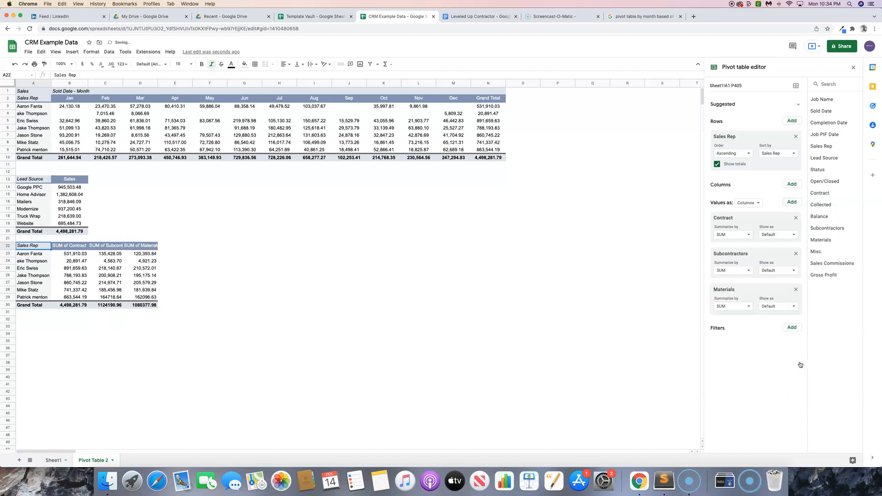
pyautogui.click(792, 203)
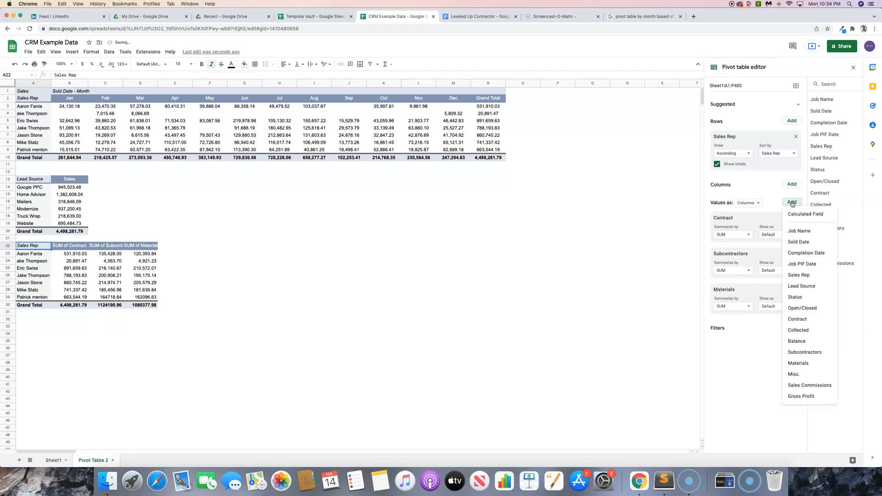
pyautogui.click(800, 378)
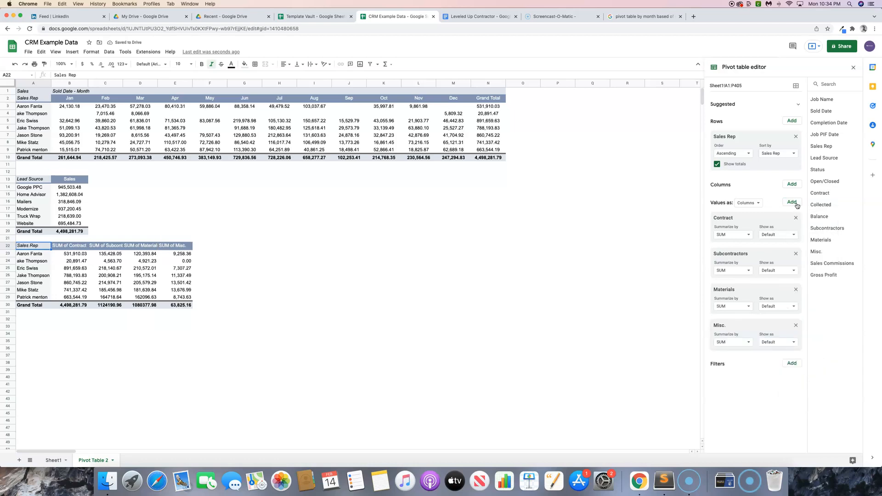
pyautogui.click(792, 202)
pyautogui.click(811, 385)
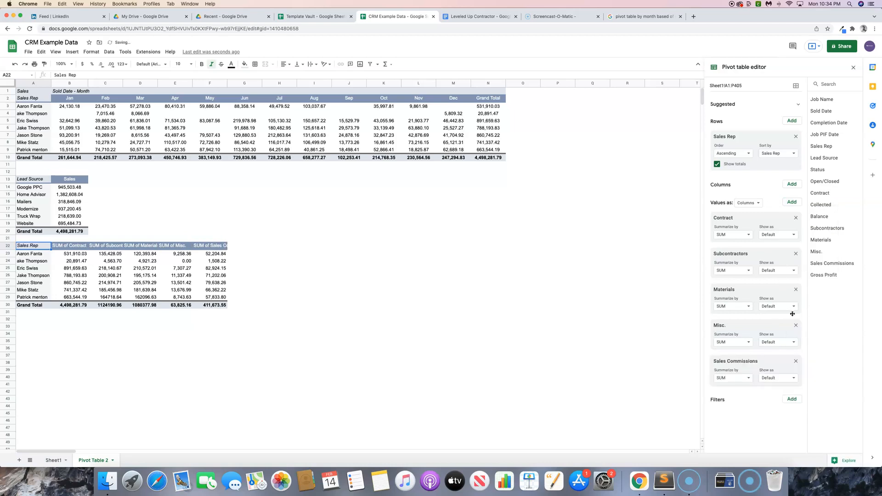
pyautogui.click(792, 205)
pyautogui.click(804, 397)
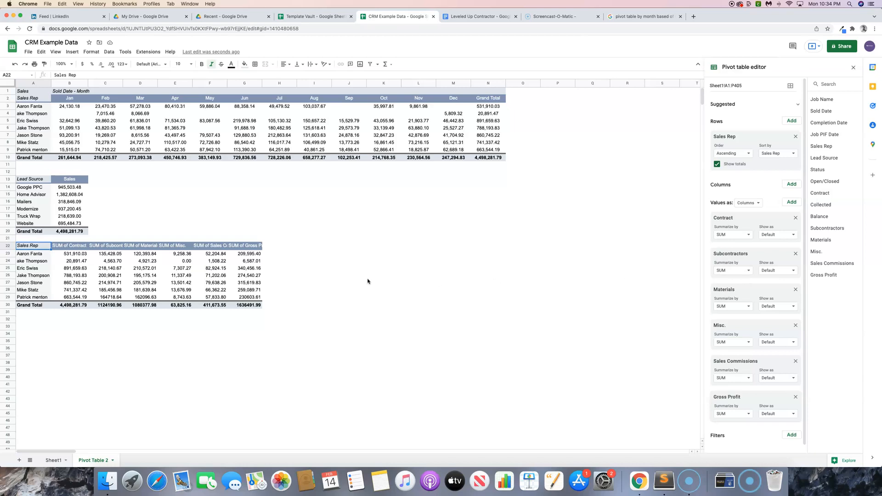
# - Format B22:G30 as numbers with thousands separators and two decimals, and center-align the range
pyautogui.moveTo(69, 246); pyautogui.dragTo(244, 306)
pyautogui.click(91, 51)
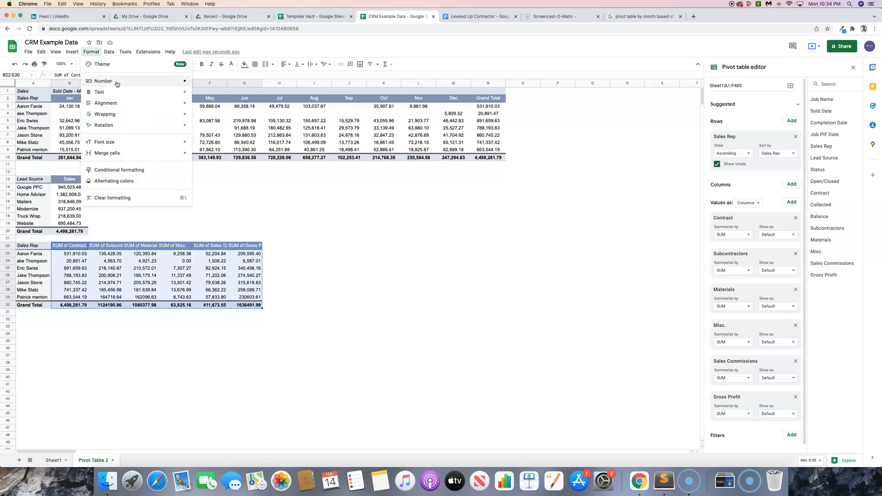
pyautogui.moveTo(117, 84)
pyautogui.click(238, 113)
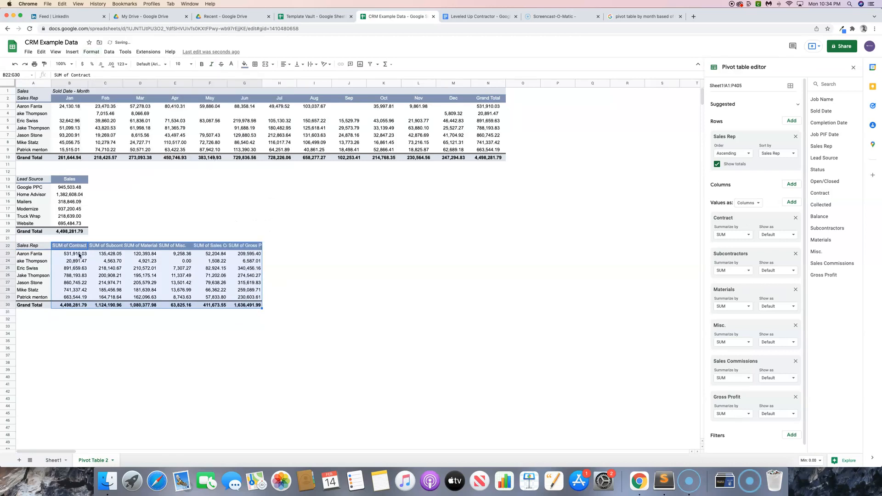
pyautogui.click(285, 64)
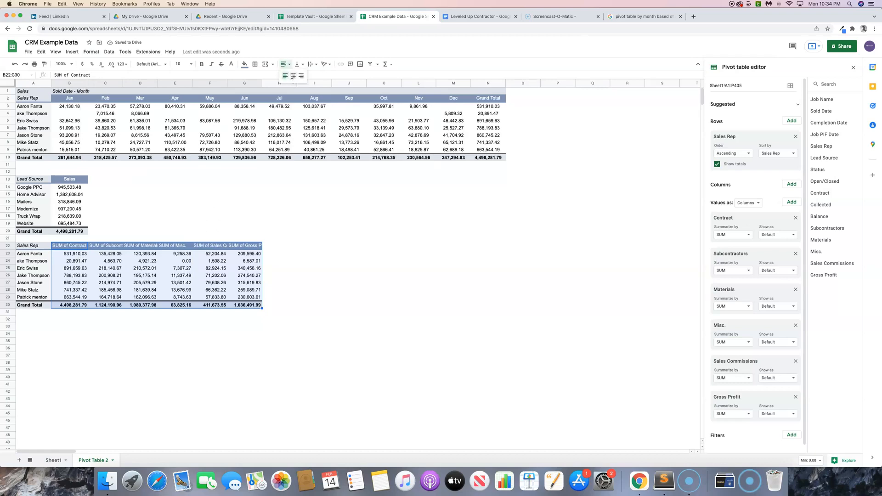
pyautogui.click(289, 75)
# - Rename the headers in B22, C22 and D22 to "Contract", "Sub Exp." and "Mat. Exp"
pyautogui.click(72, 246)
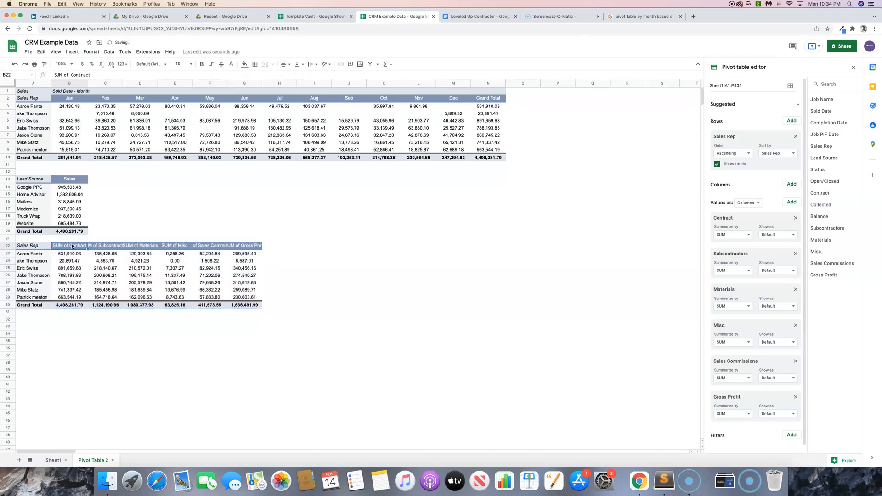
pyautogui.write('Contract')
pyautogui.press('Tab')
pyautogui.write('Sub Exp.')
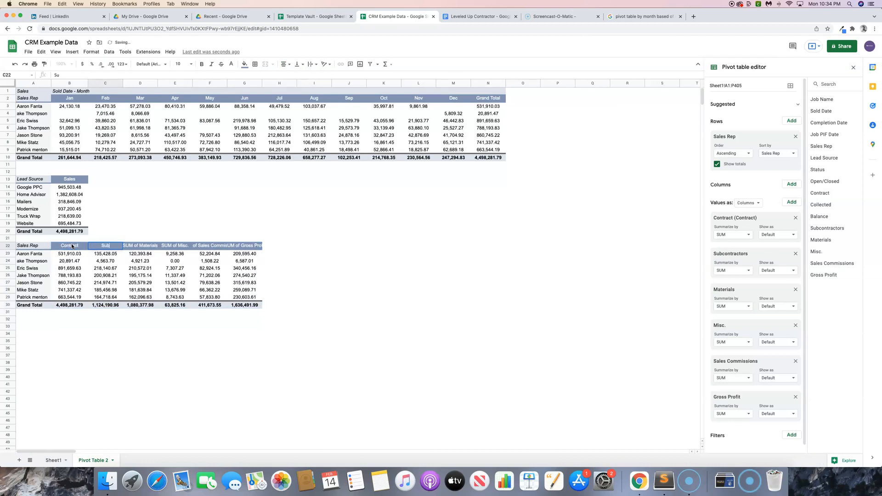
pyautogui.press('Tab')
pyautogui.write('Mater')
pyautogui.press('BackSpace')
pyautogui.press('BackSpace')
pyautogui.write('. Ep')
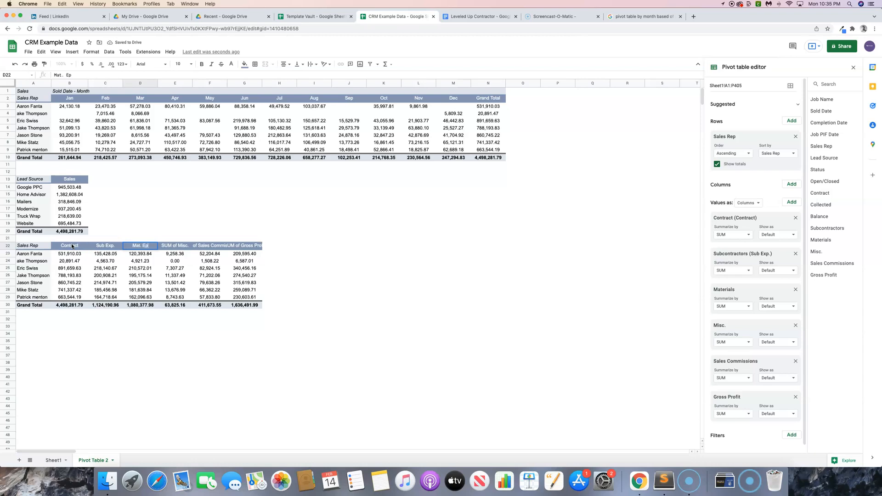
pyautogui.press('BackSpace')
pyautogui.write('xp')
pyautogui.press('Tab')
# - Rename the headers in E22, F22 and G22 to "Misc. COGS", "Commissions" and "Gross Profit"
pyautogui.write('Ms')
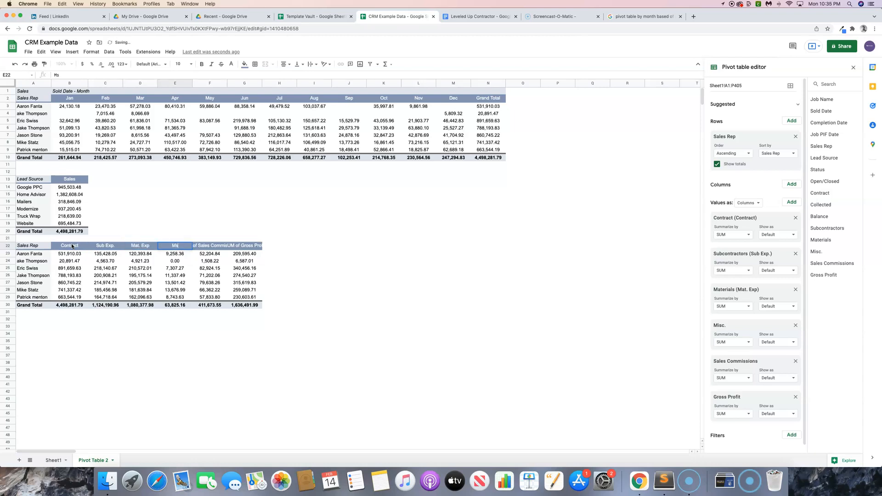
pyautogui.press('BackSpace')
pyautogui.write('isc. COGS')
pyautogui.press('Tab')
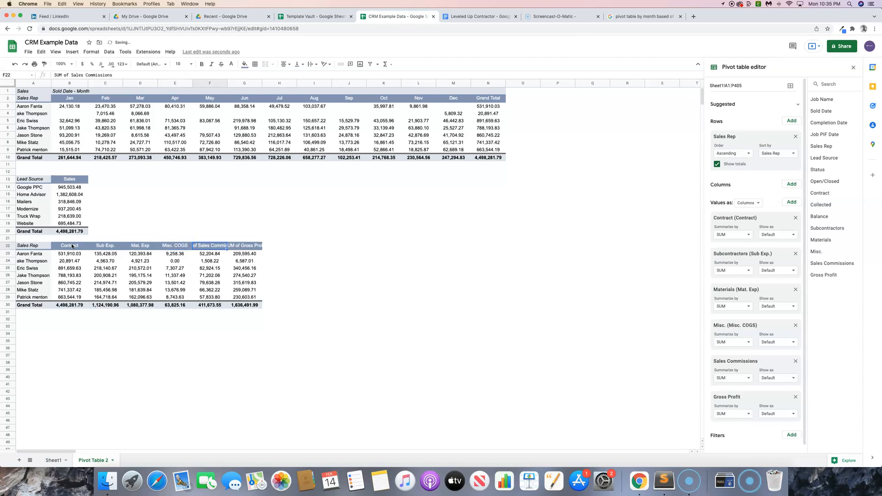
pyautogui.write('Commi')
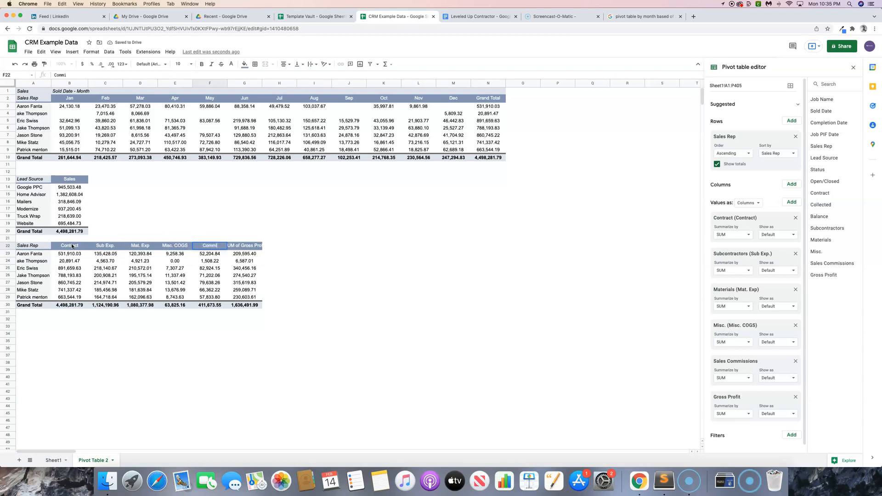
pyautogui.write('ssions')
pyautogui.press('Tab')
pyautogui.write('G')
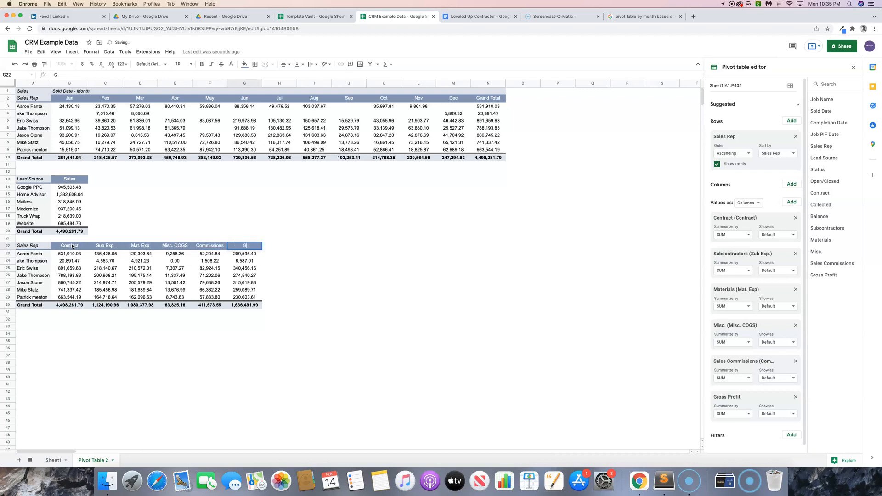
pyautogui.write('ross Profit')
pyautogui.press('Return')
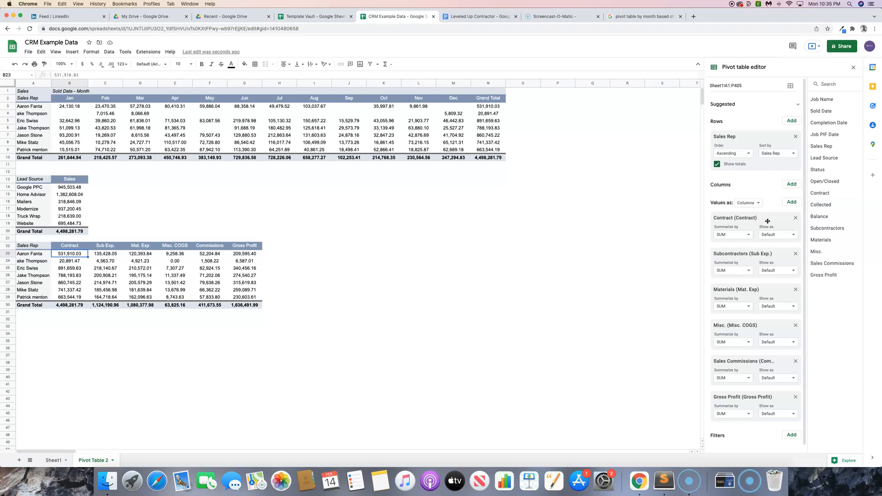
# - Filter the pivot table at A22 by Open/Closed so that only Closed jobs are included
pyautogui.scroll(-1, 768, 221)
pyautogui.click(793, 429)
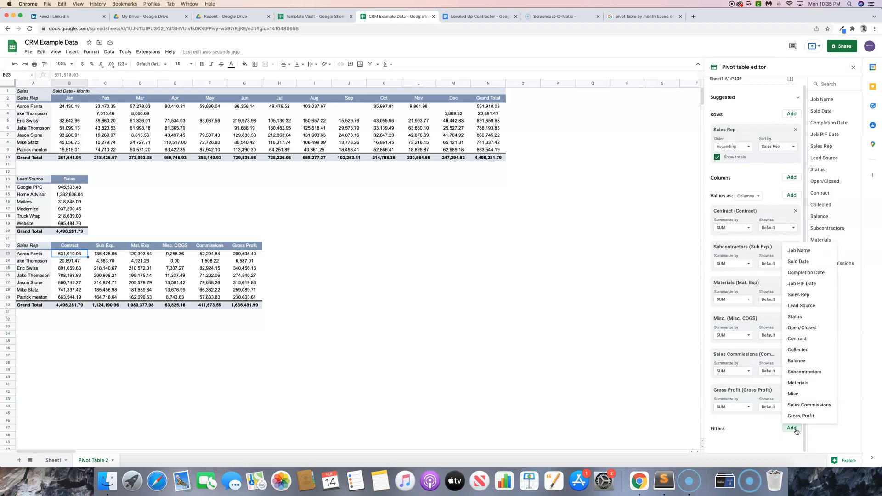
pyautogui.click(802, 327)
pyautogui.scroll(-2, 754, 357)
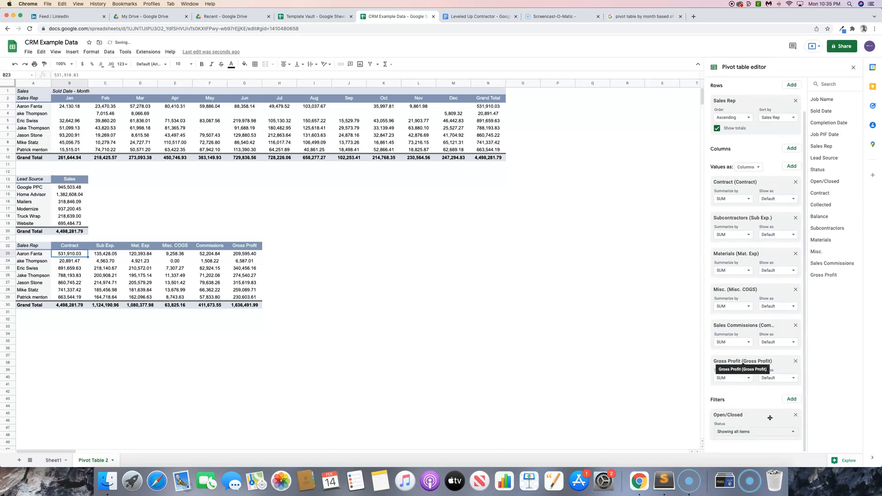
pyautogui.click(794, 434)
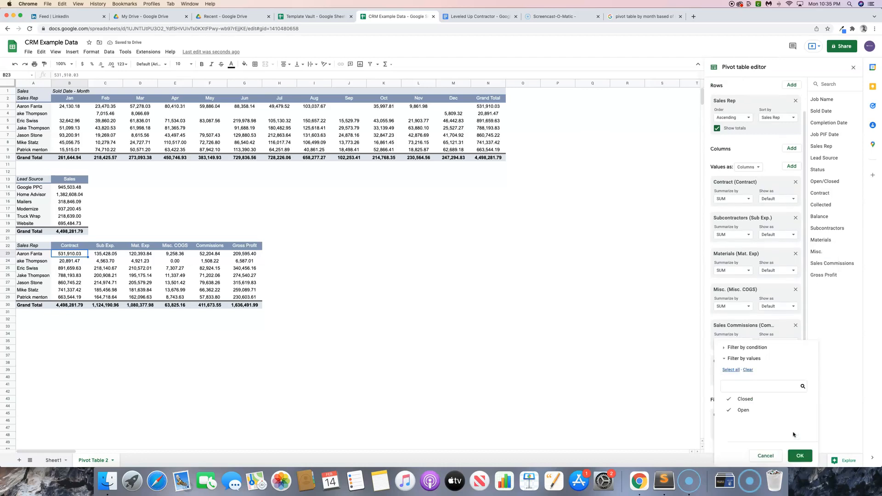
pyautogui.click(730, 411)
pyautogui.click(800, 457)
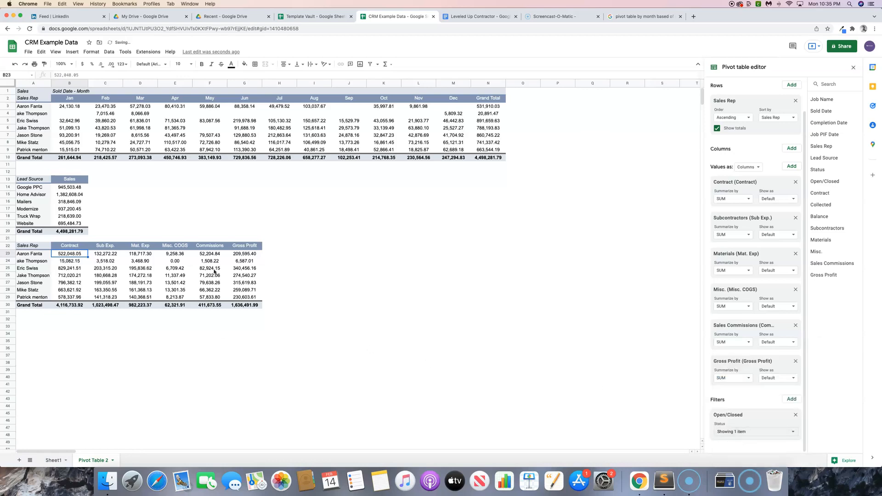
pyautogui.click(248, 261)
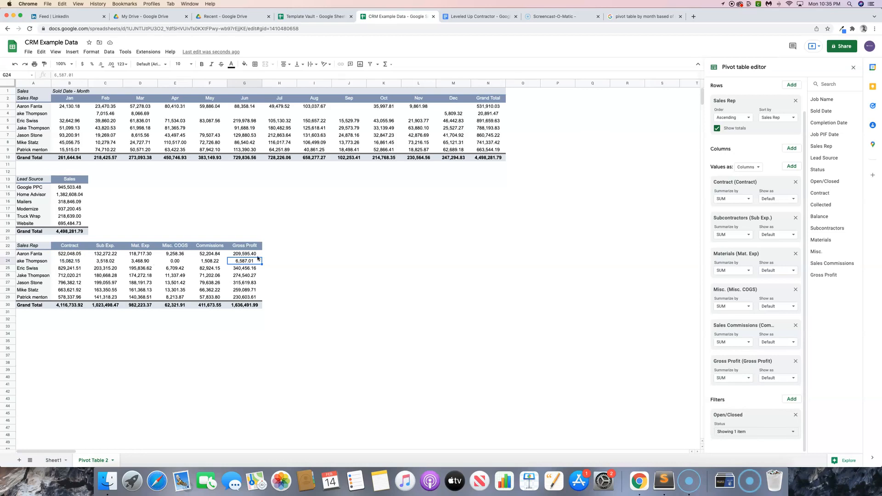
pyautogui.scroll(-1, 191, 257)
pyautogui.scroll(1, 190, 257)
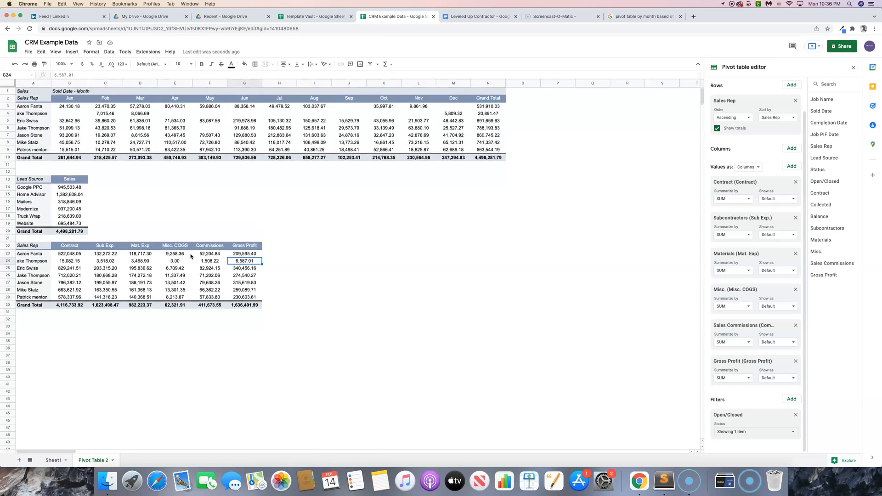
pyautogui.scroll(-1, 81, 388)
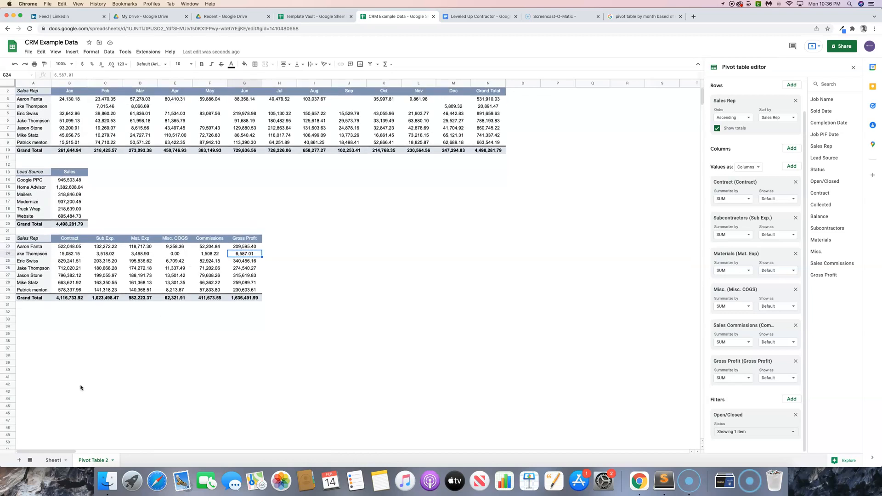
pyautogui.scroll(1, 76, 417)
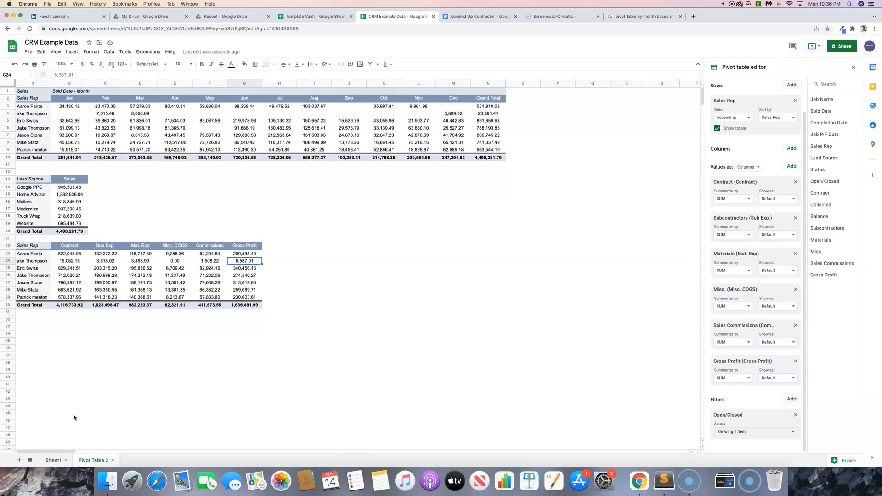
# - Insert a pivot table from Sheet1!A1:P405 into the existing Pivot Table 2 sheet at cell A32
pyautogui.click(55, 460)
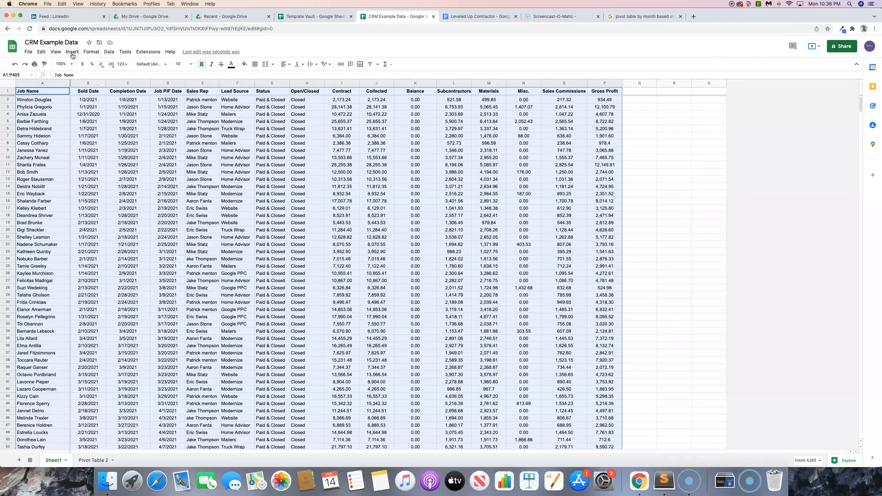
pyautogui.scroll(-20, 220, 186)
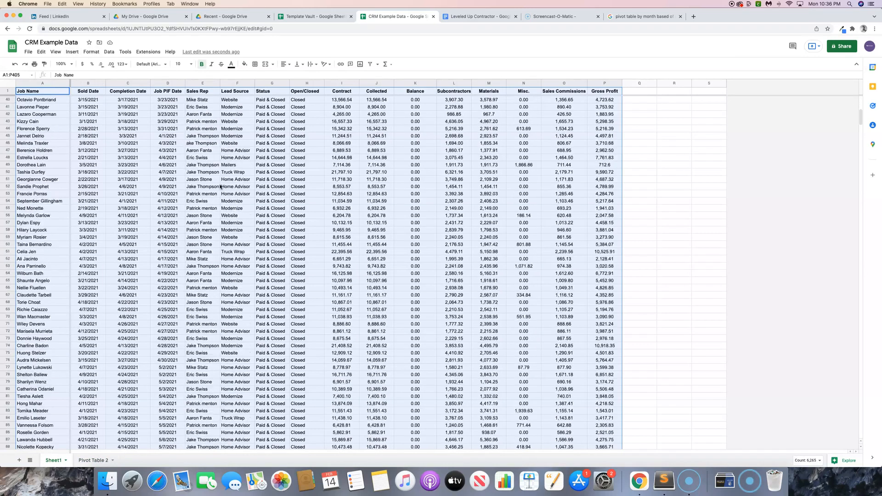
pyautogui.scroll(-20, 220, 186)
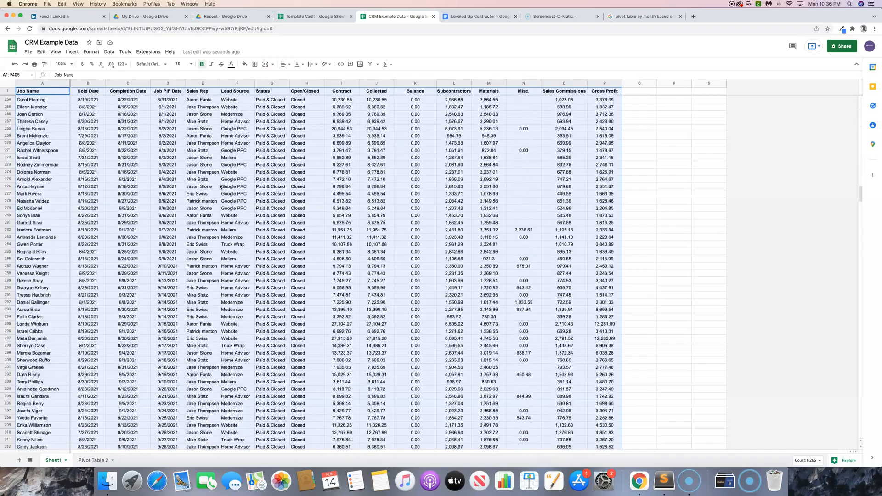
pyautogui.scroll(-5, 220, 186)
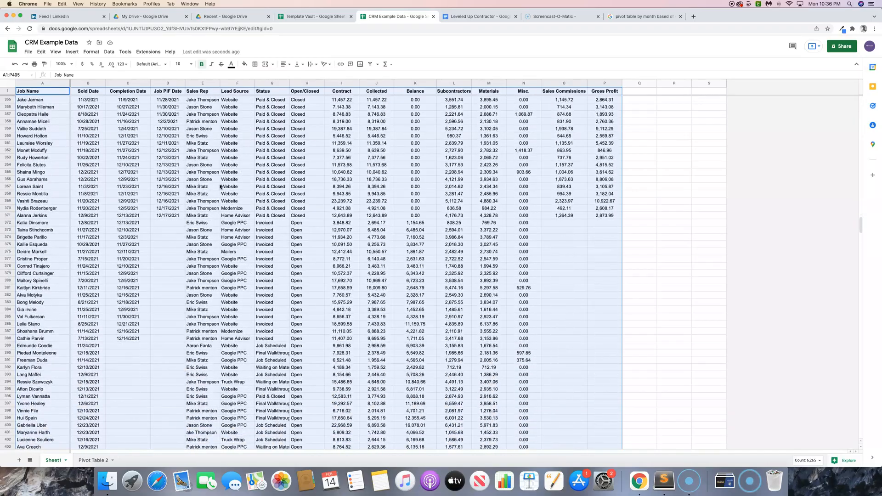
pyautogui.scroll(20, 220, 186)
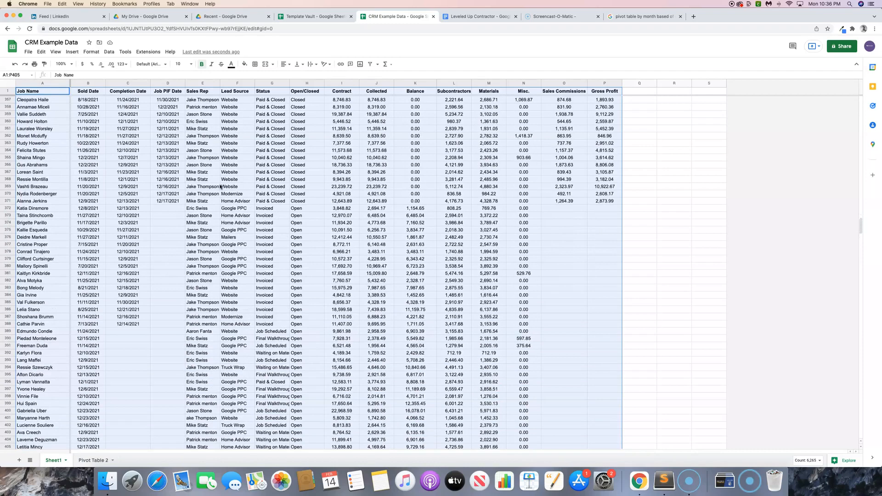
pyautogui.scroll(20, 220, 186)
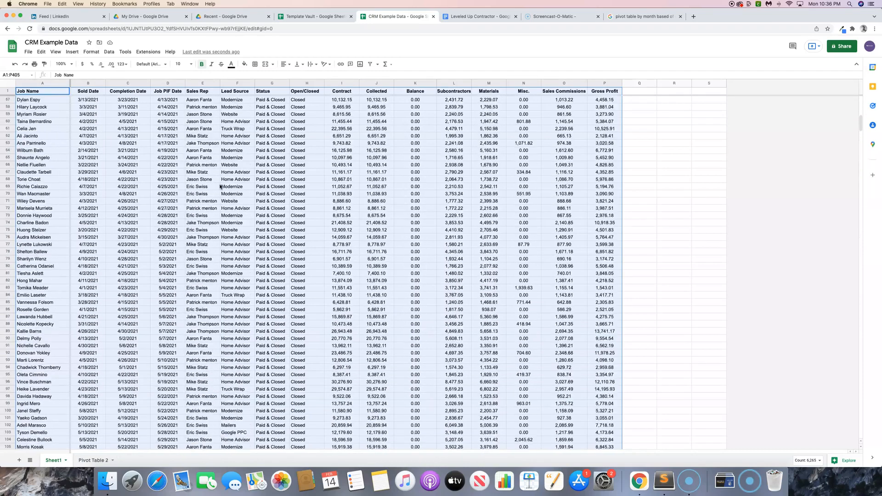
pyautogui.click(72, 52)
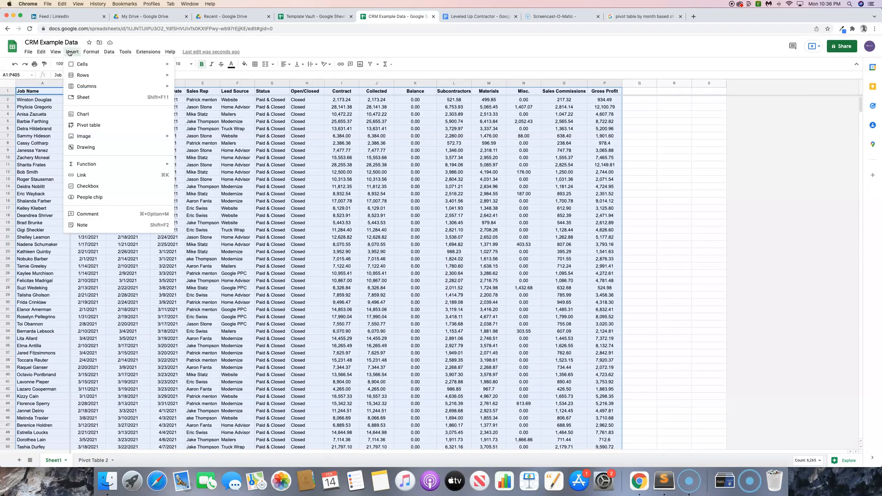
pyautogui.click(100, 126)
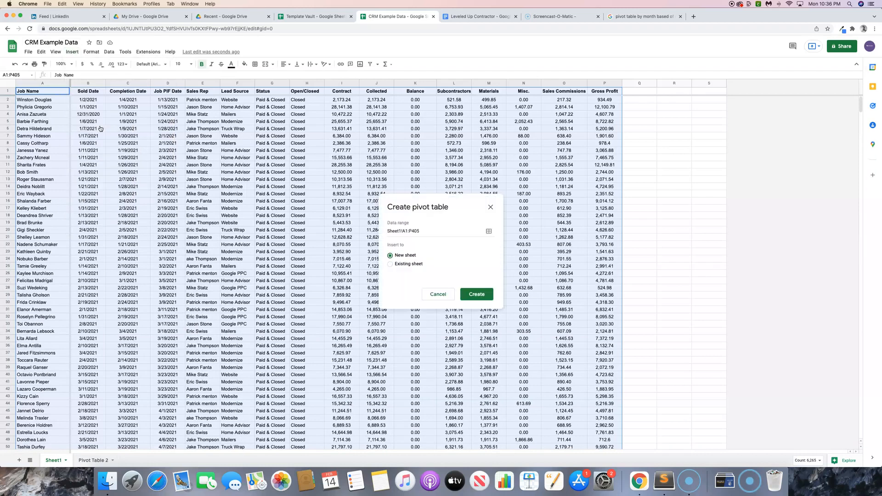
pyautogui.click(390, 264)
pyautogui.click(488, 283)
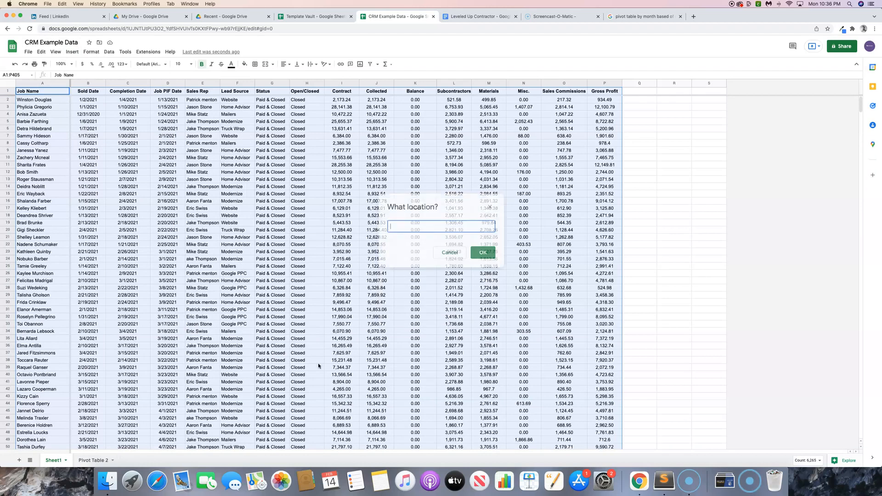
pyautogui.click(84, 462)
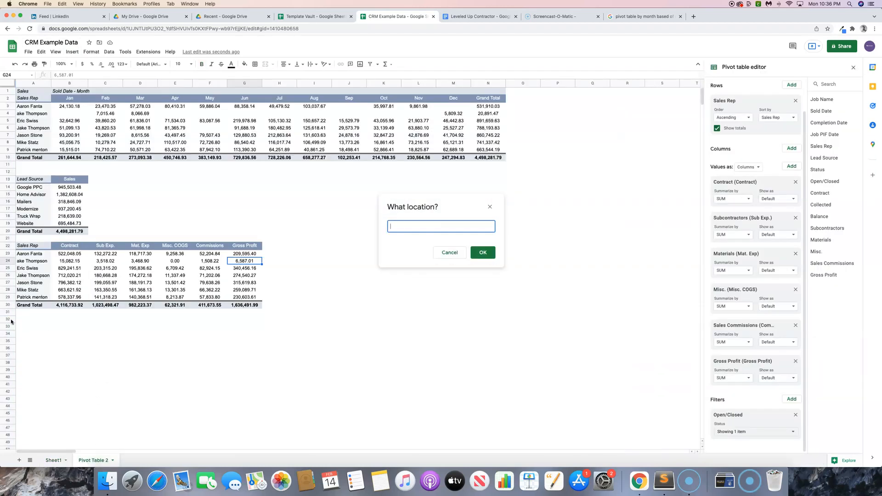
pyautogui.click(9, 319)
pyautogui.click(25, 321)
pyautogui.click(486, 253)
pyautogui.click(463, 305)
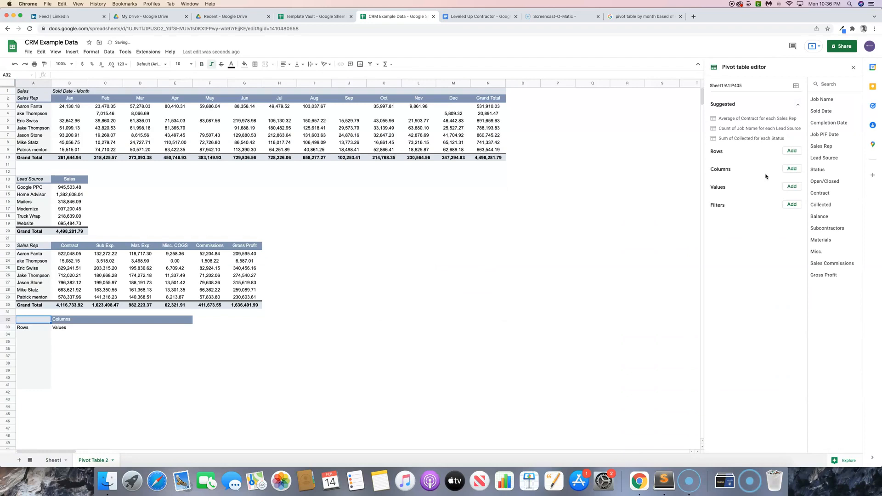
# - Set Sales Rep as the rows of the pivot table at A32, with Open/Closed (COUNTA) and Balance (SUM) as values
pyautogui.click(792, 151)
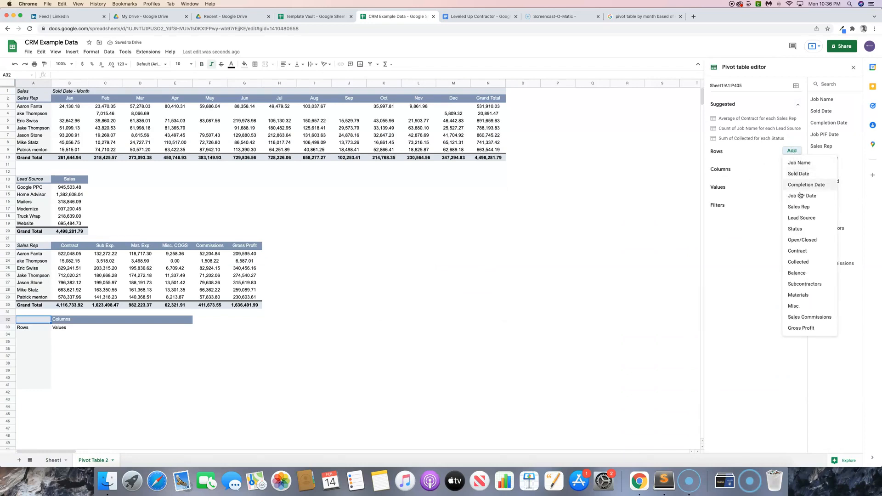
pyautogui.click(795, 208)
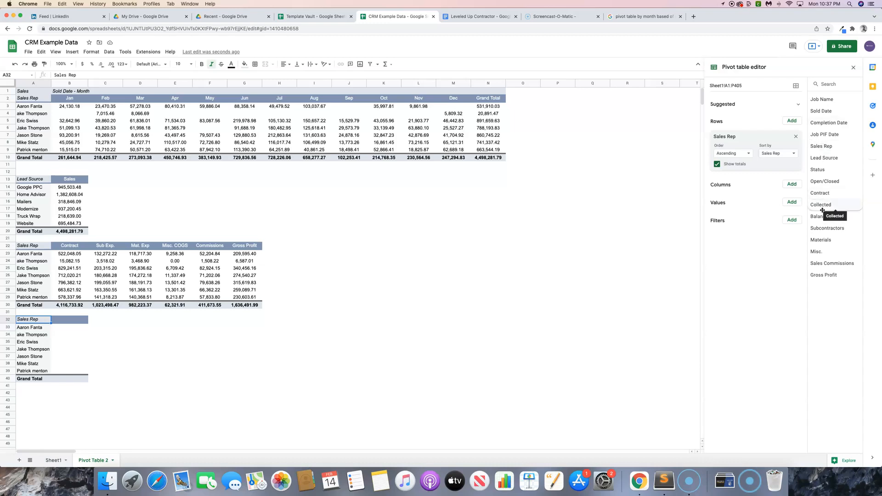
pyautogui.moveTo(822, 218); pyautogui.dragTo(745, 211)
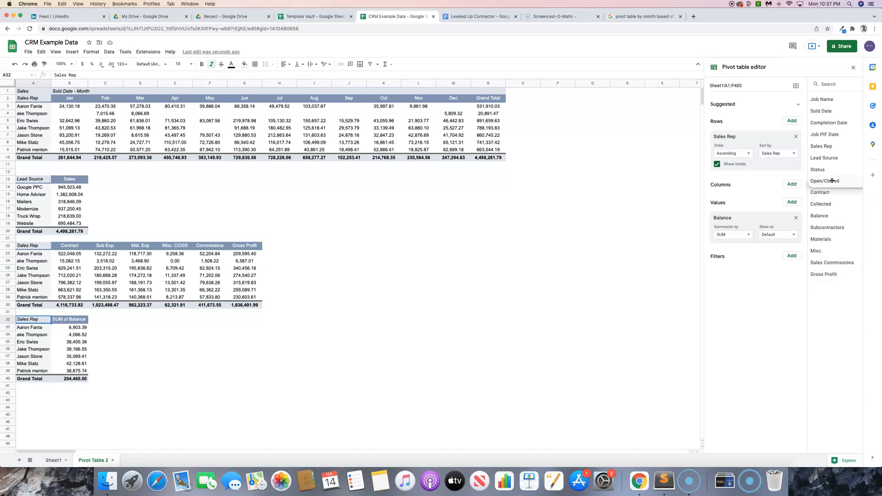
pyautogui.moveTo(832, 180); pyautogui.dragTo(733, 216)
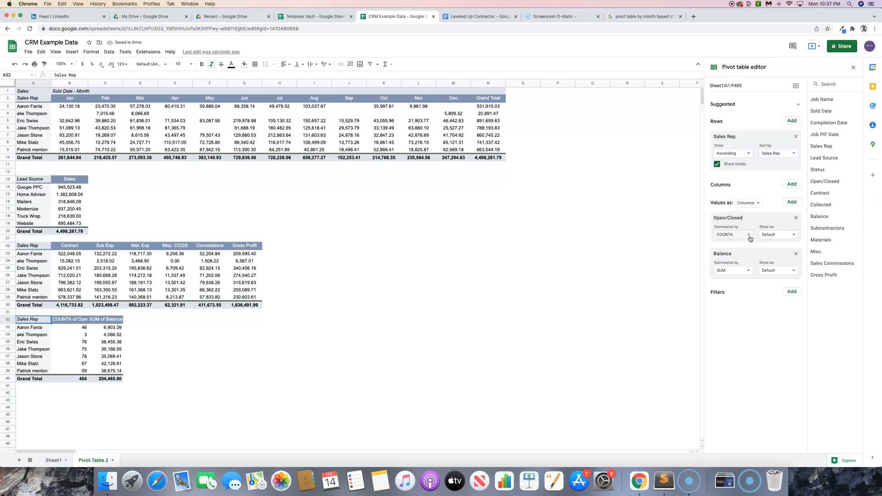
# - Filter the pivot table at A32 by Open/Closed so that only Open jobs are included
pyautogui.click(792, 292)
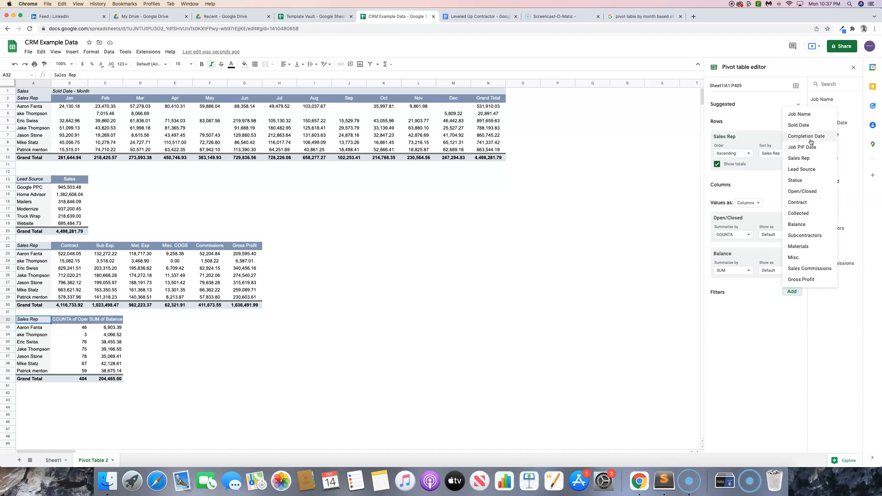
pyautogui.click(806, 192)
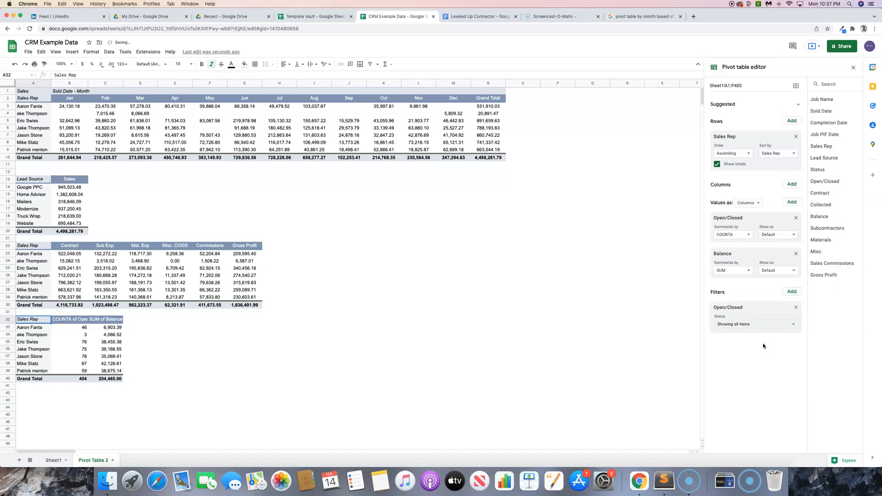
pyautogui.click(767, 327)
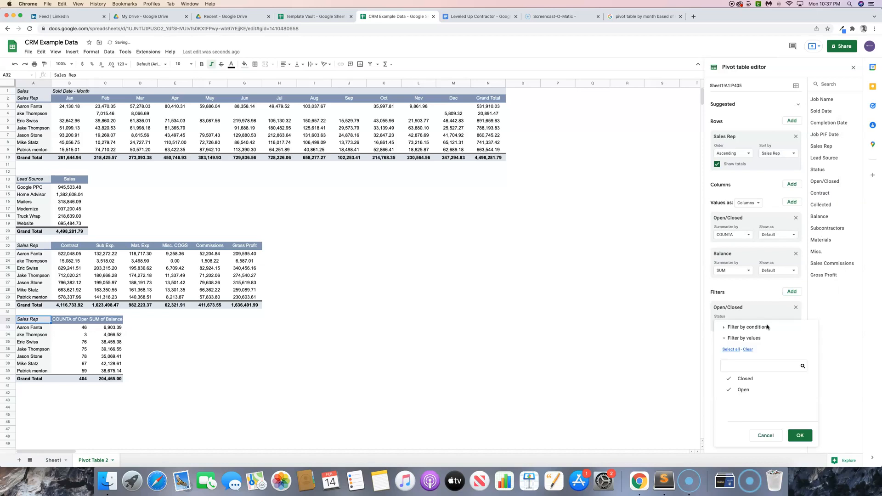
pyautogui.click(731, 380)
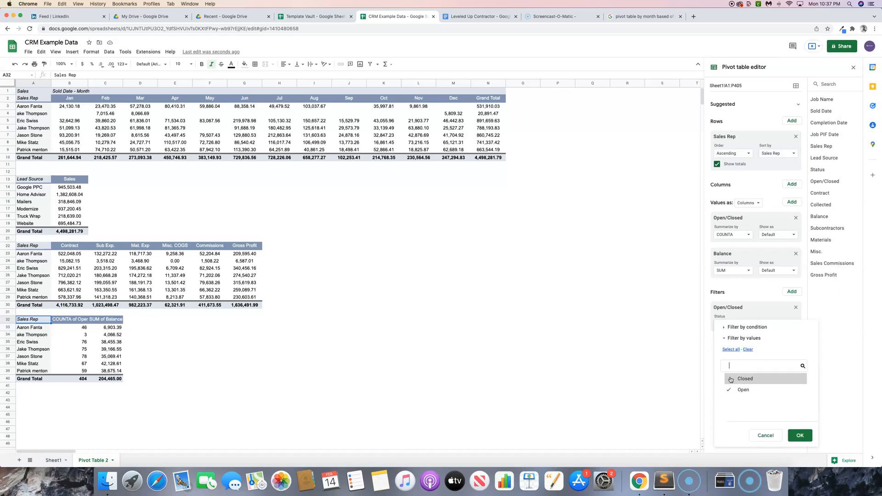
pyautogui.click(800, 435)
# - Rename the headers in B32 and C32 to "Jobs" and "Balance"
pyautogui.click(72, 320)
pyautogui.write('Jobs')
pyautogui.press('Tab')
pyautogui.write('Balance')
pyautogui.press('Return')
# - Center-align the range B32:C40, including the headers and totals
pyautogui.press('Up')
pyautogui.hotkey('shift', 'Right')
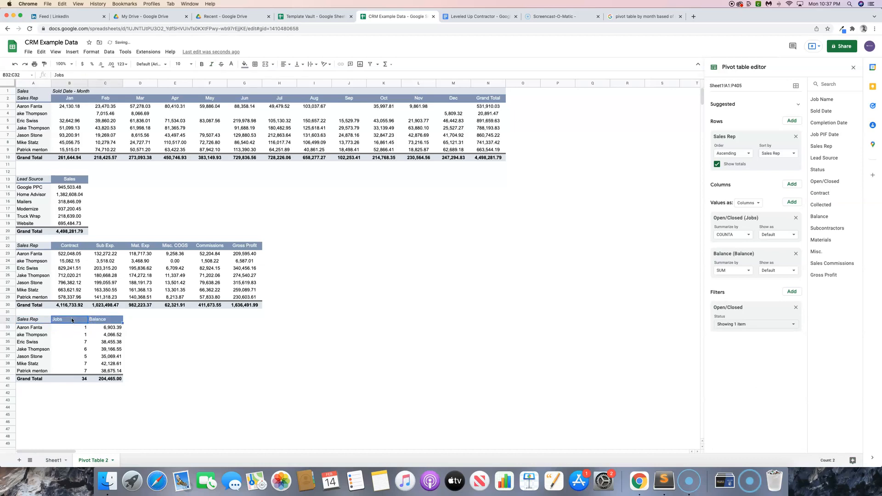
pyautogui.click(286, 64)
pyautogui.click(296, 77)
pyautogui.moveTo(80, 324); pyautogui.dragTo(99, 379)
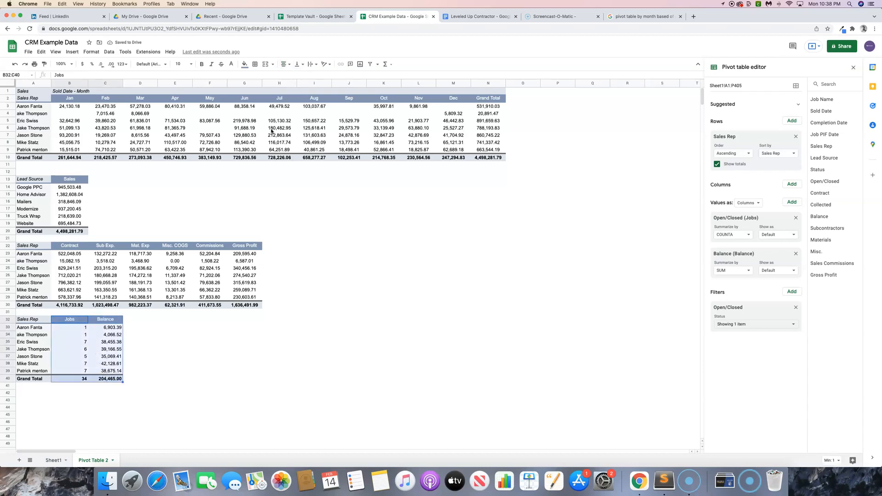
pyautogui.click(285, 65)
pyautogui.click(297, 77)
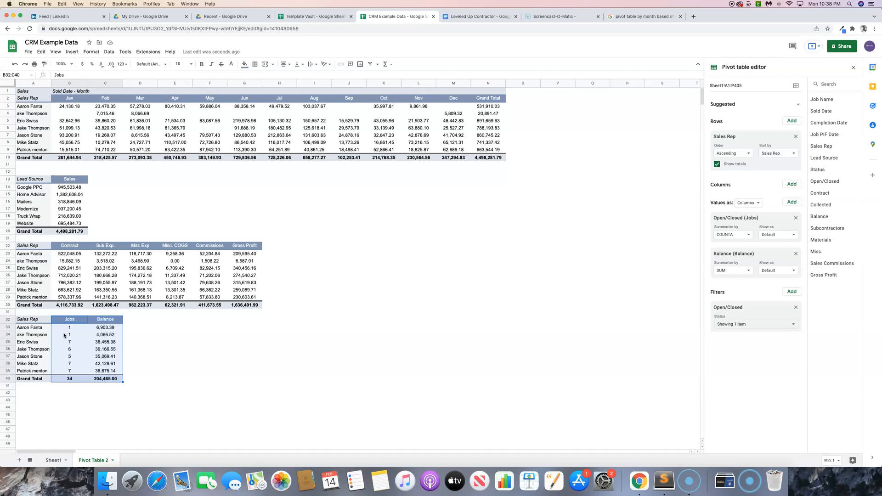
pyautogui.click(17, 343)
pyautogui.click(37, 364)
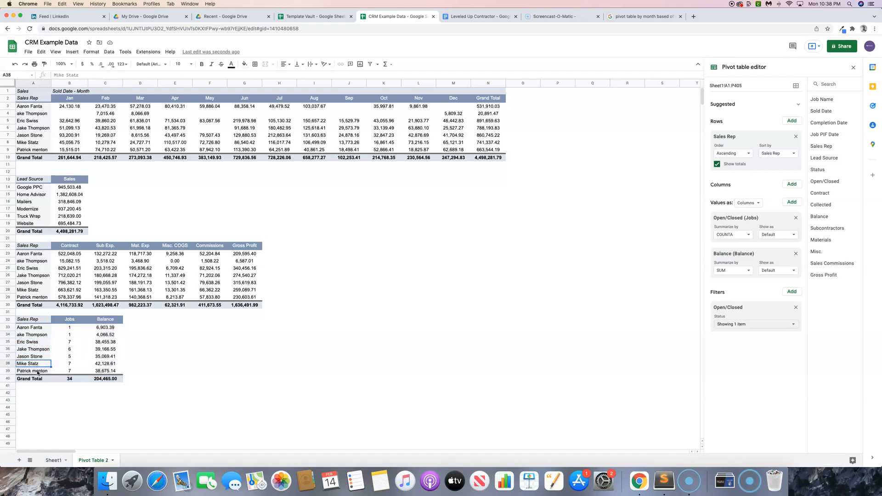
pyautogui.click(38, 373)
pyautogui.click(39, 329)
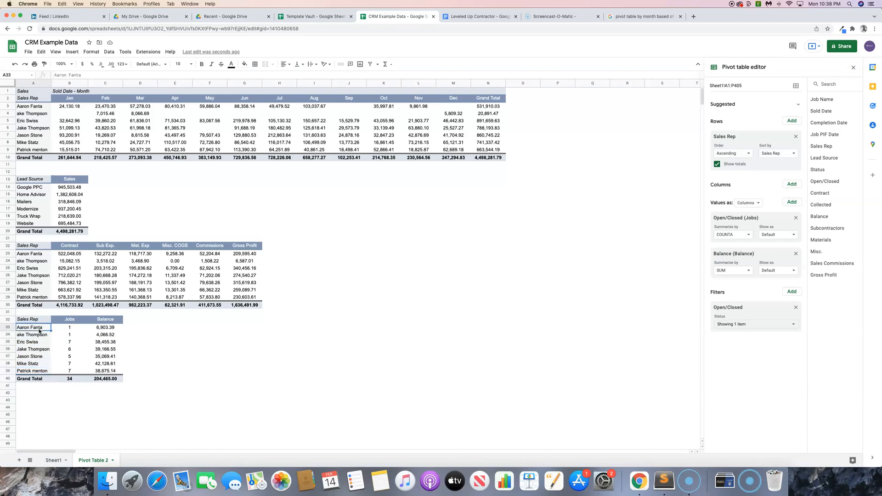
# - Add Contract as a SUM value between Jobs and Balance in the pivot table at A32
pyautogui.click(108, 329)
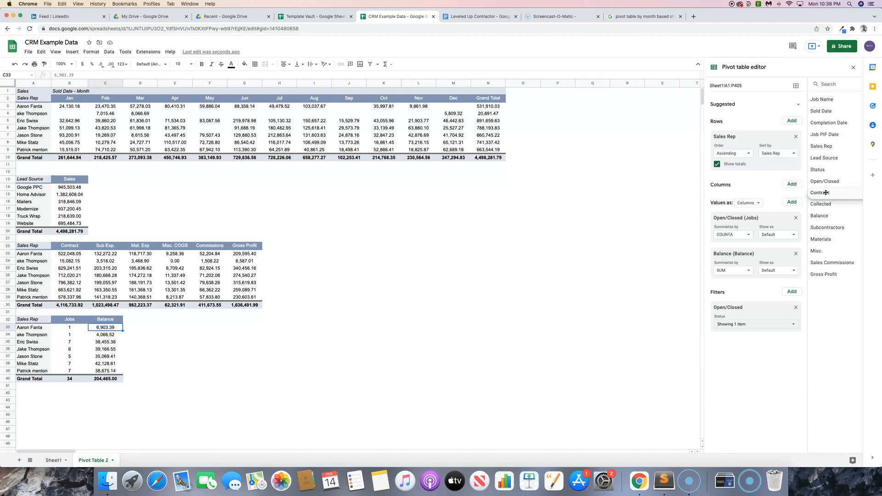
pyautogui.moveTo(826, 193); pyautogui.dragTo(730, 250)
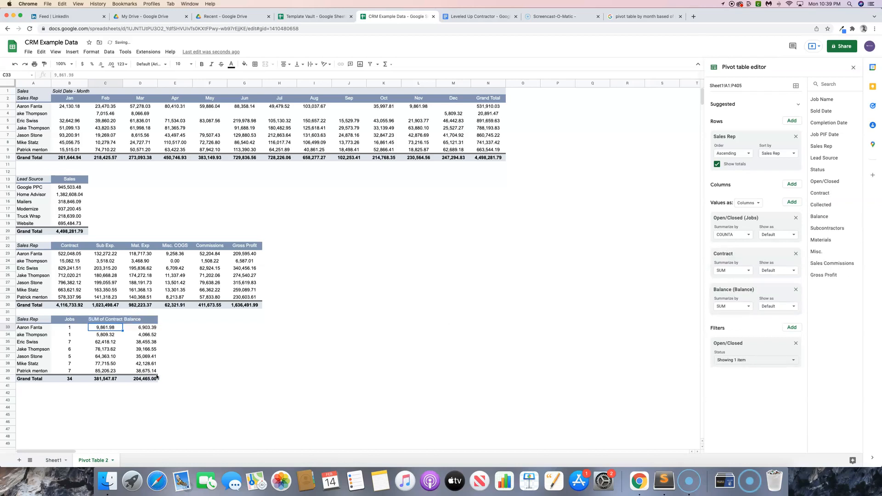
pyautogui.click(102, 380)
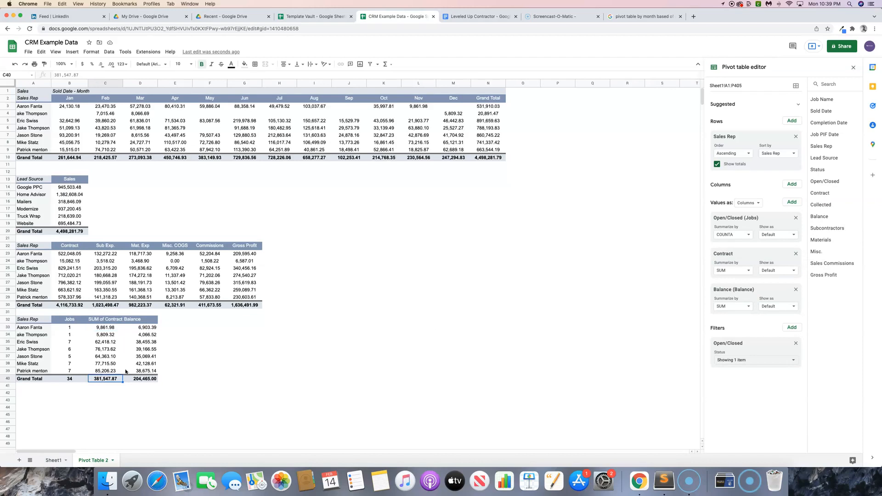
# - Rename the SUM of Contract header in C32 to "Revenue"
pyautogui.click(106, 320)
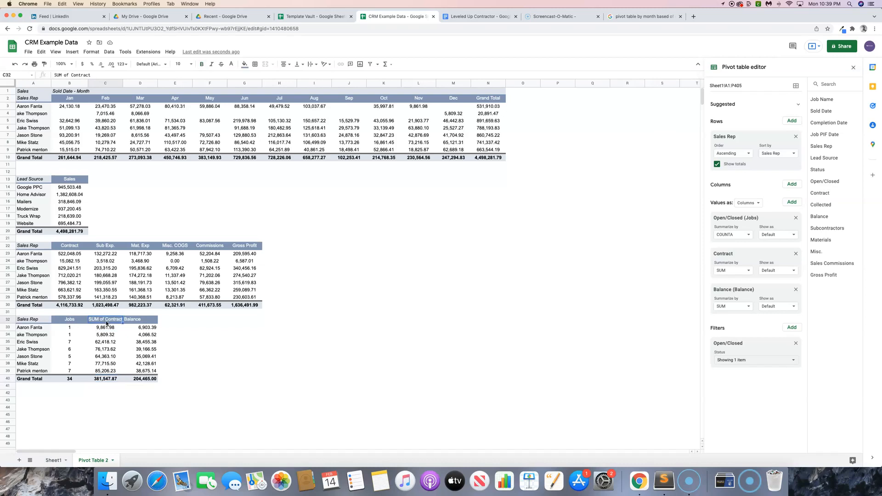
pyautogui.write("'re")
pyautogui.press('XF86AudioRaiseVolume')
pyautogui.press('BackSpace')
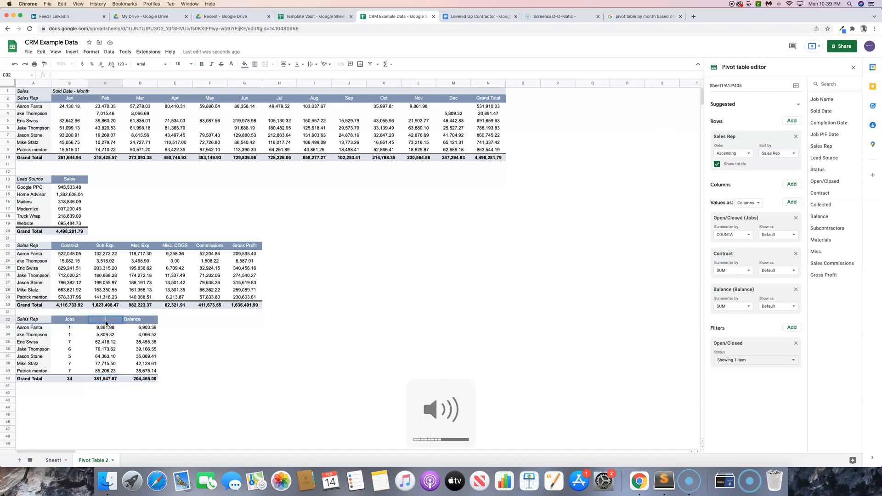
pyautogui.write('Revenue')
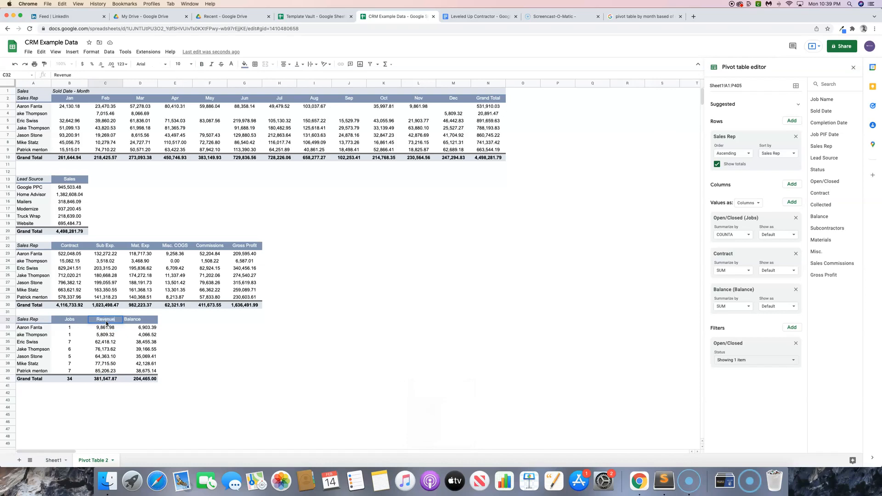
pyautogui.press('Tab')
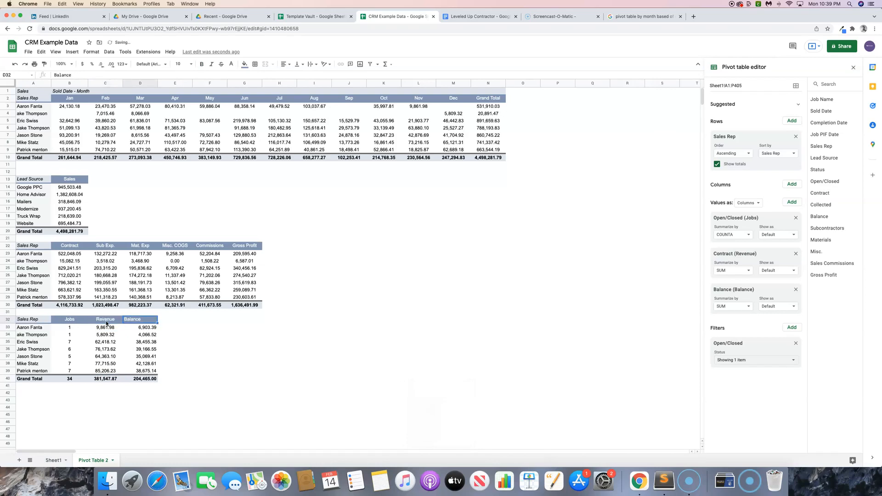
# - Center-align the range B32:D40 in the open-jobs pivot table
pyautogui.moveTo(69, 321); pyautogui.dragTo(137, 379)
pyautogui.click(283, 65)
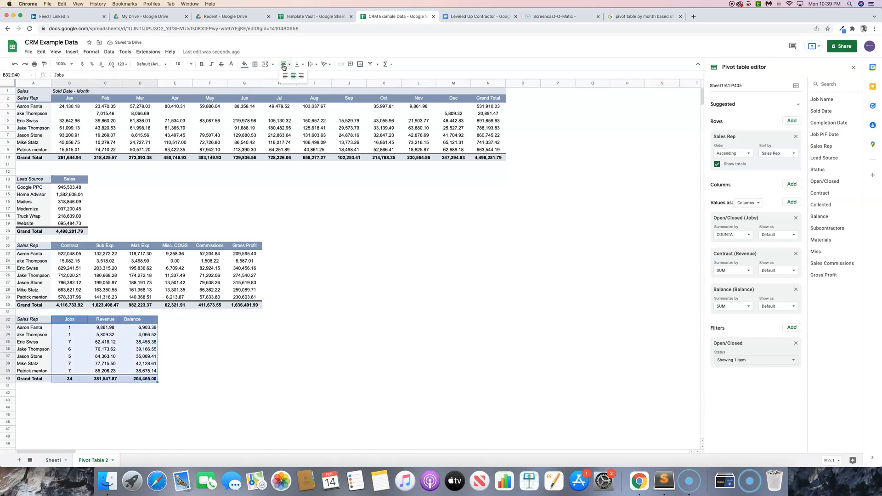
pyautogui.click(294, 76)
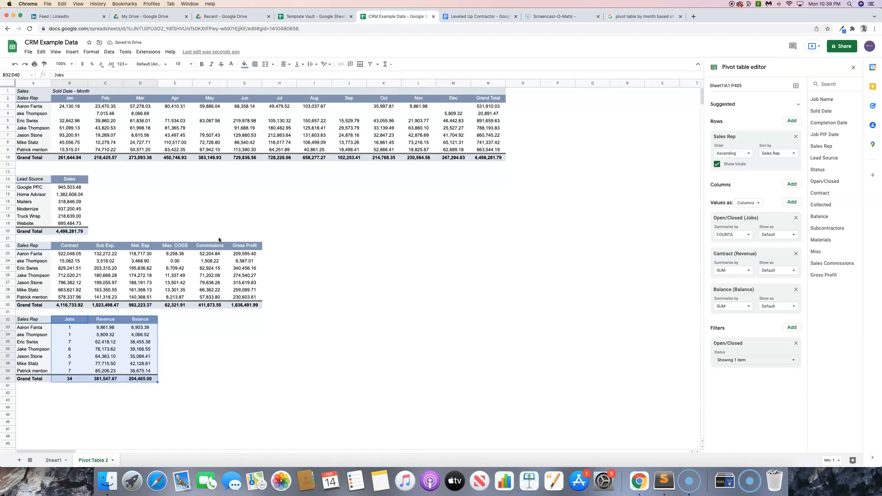
pyautogui.click(115, 181)
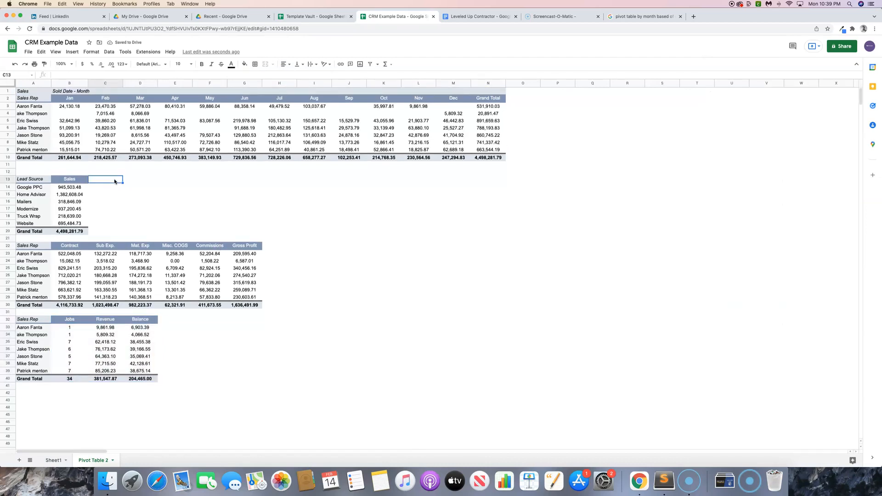
pyautogui.click(154, 182)
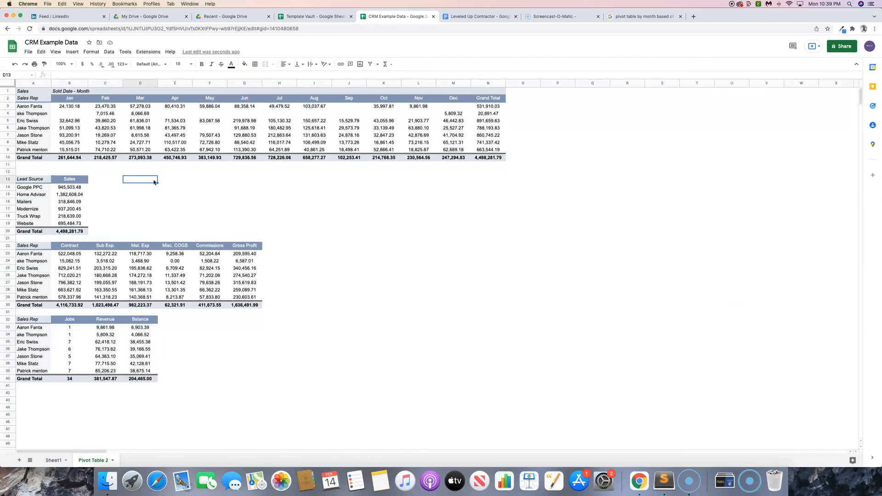
# - Add Contract as a COUNT value ahead of Sales in the Lead Source pivot table
pyautogui.click(69, 190)
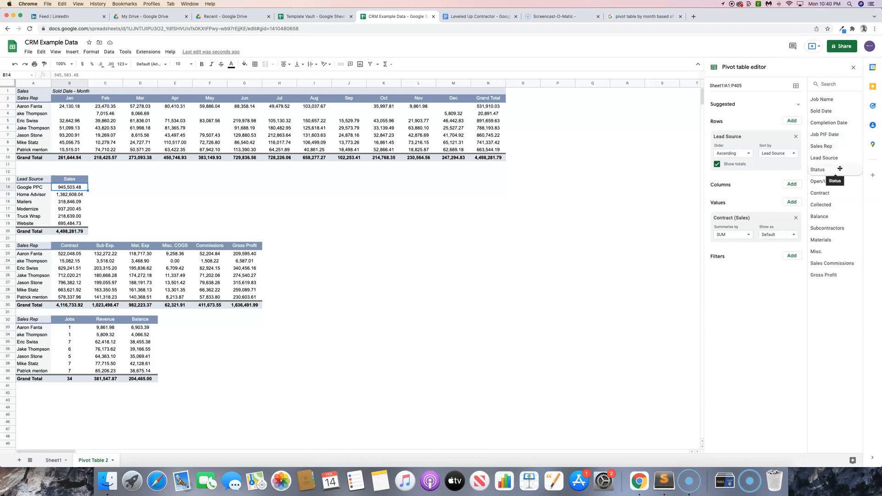
pyautogui.moveTo(829, 194); pyautogui.dragTo(735, 217)
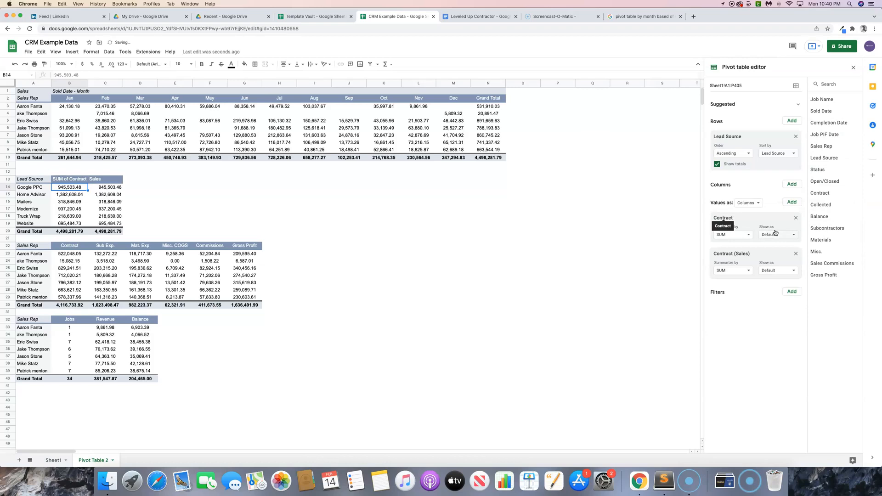
pyautogui.click(746, 235)
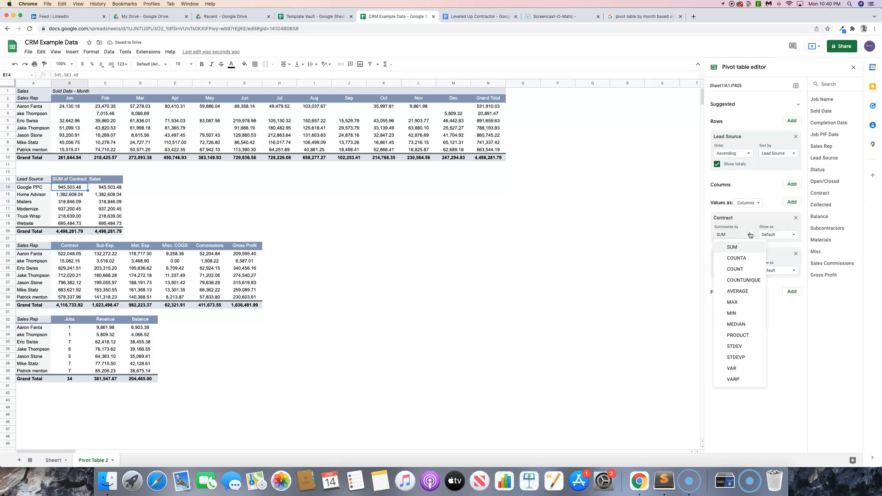
pyautogui.click(735, 269)
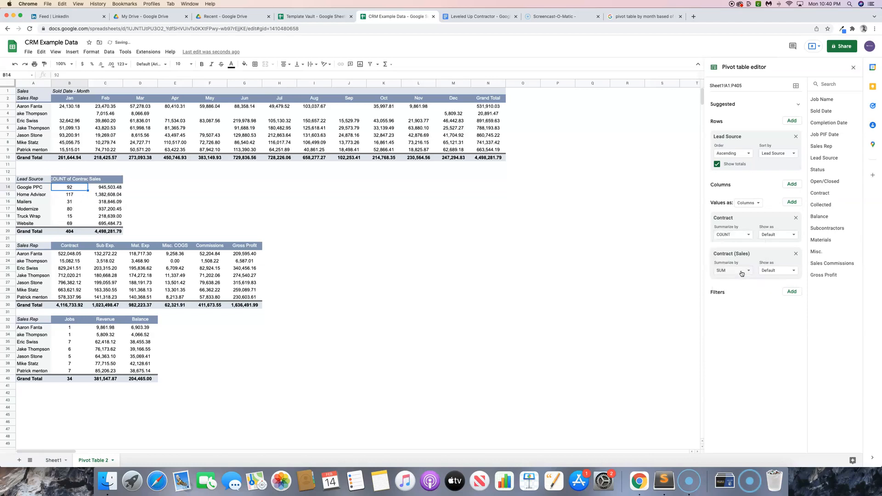
# - Rename the count header in B13 to "# Of Sales"
pyautogui.click(77, 182)
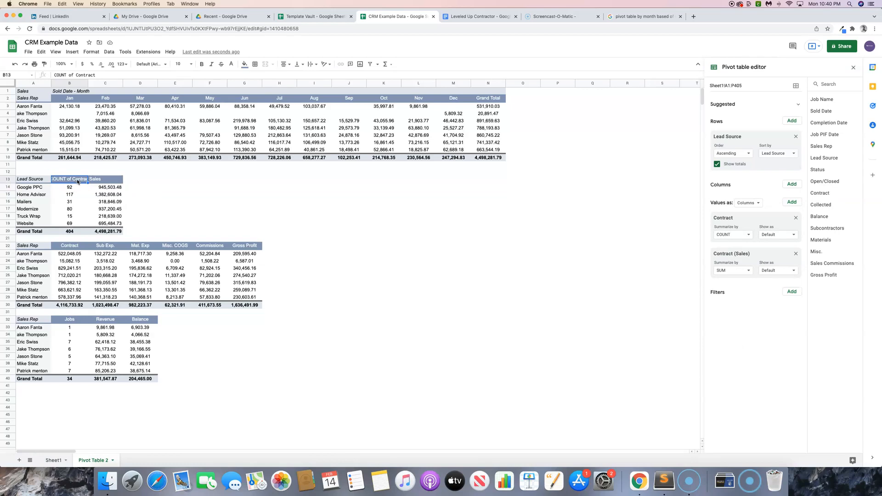
pyautogui.write('# Of Sales')
pyautogui.press('Return')
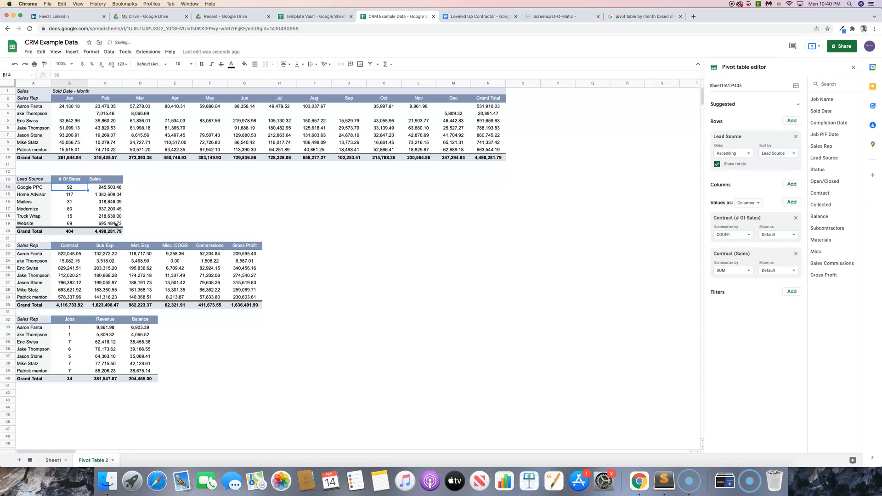
pyautogui.scroll(-1, 96, 214)
pyautogui.scroll(1, 83, 207)
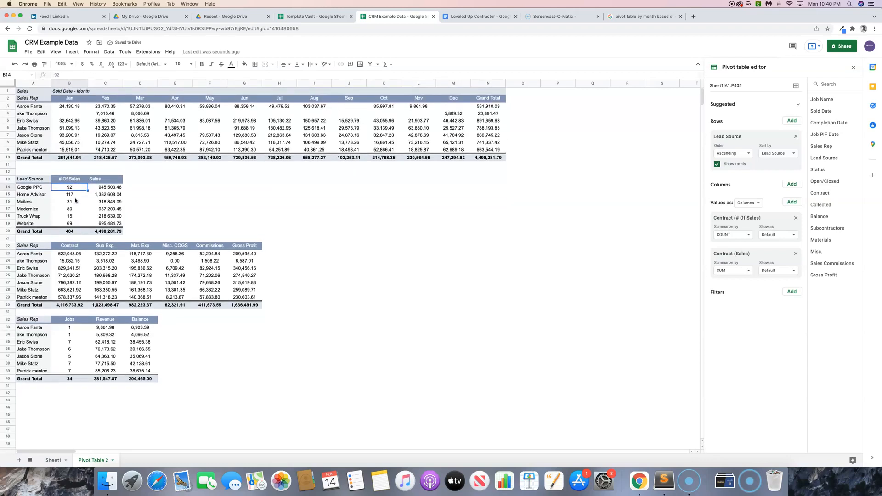
# - Examine the number of sales and sales totals by lead source, comparing Home Advisor, Google PPC and Modernize
pyautogui.click(77, 233)
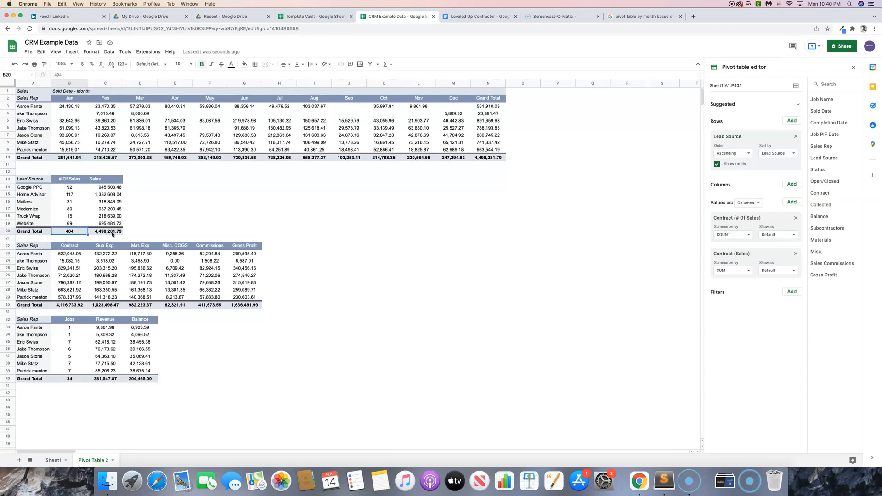
pyautogui.click(109, 233)
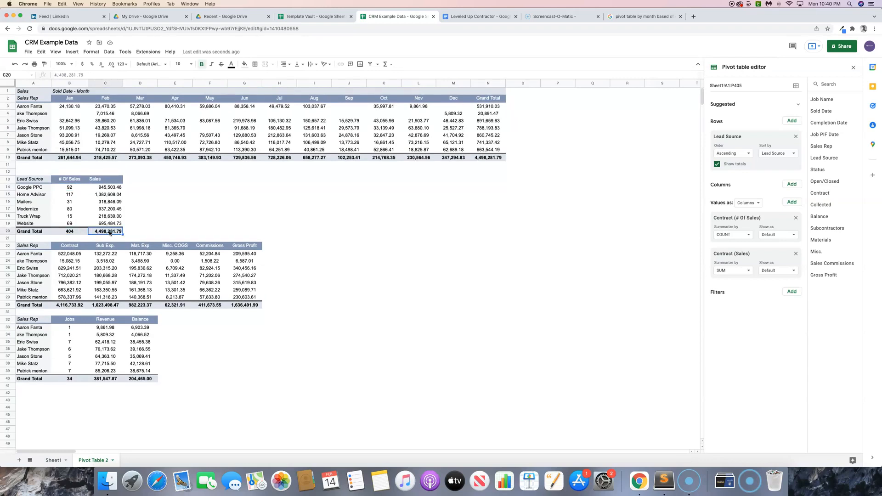
pyautogui.click(74, 195)
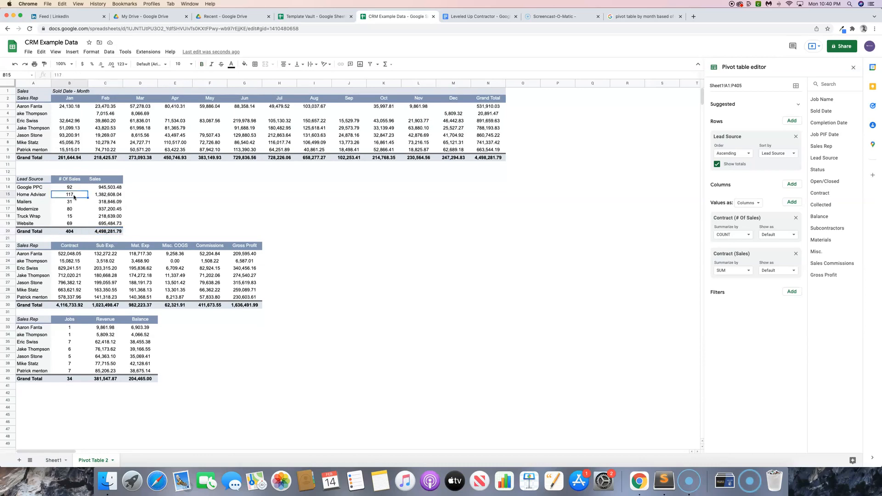
pyautogui.click(70, 189)
pyautogui.click(72, 211)
pyautogui.click(39, 211)
pyautogui.click(69, 212)
pyautogui.click(31, 190)
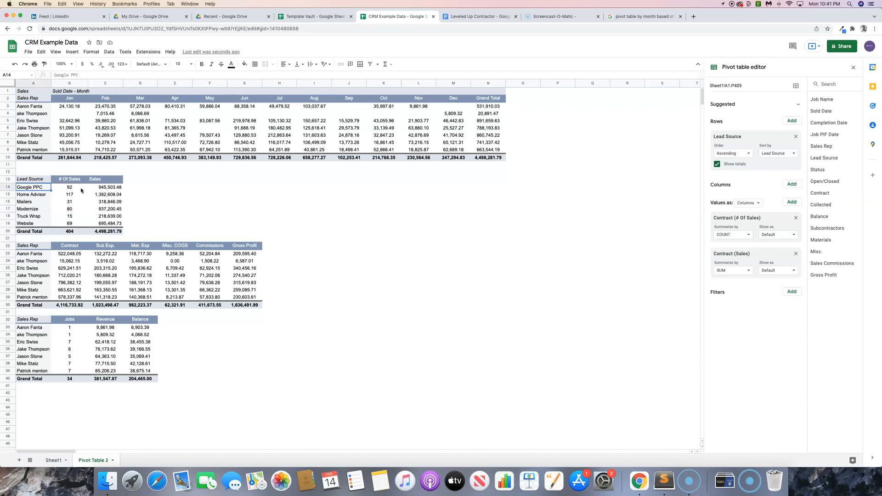
# - Calculate the average Google PPC sale in F14 with the formula =C14/B14
pyautogui.click(204, 191)
pyautogui.write('=')
pyautogui.press('Left')
pyautogui.press('Left')
pyautogui.press('Left')
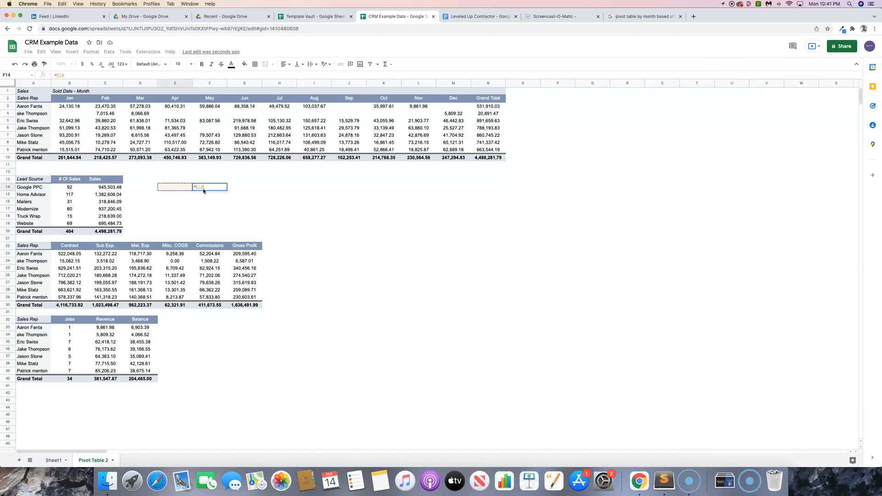
pyautogui.write('/')
pyautogui.click(71, 188)
pyautogui.press('Return')
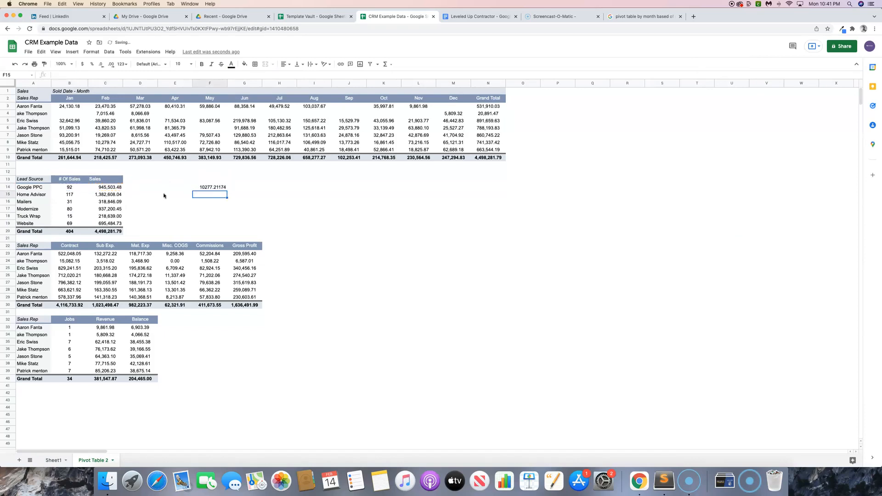
# - Format F14 as a number with a thousands separator and two decimal places
pyautogui.click(204, 188)
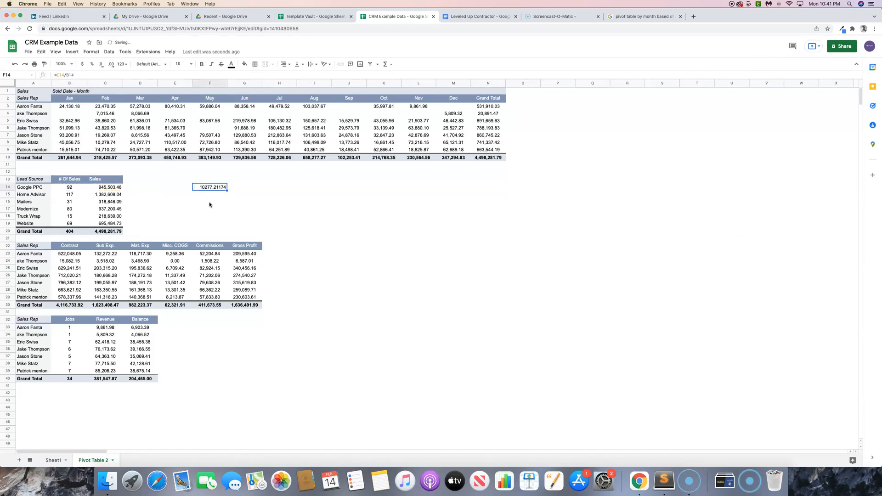
pyautogui.click(91, 51)
pyautogui.moveTo(125, 82)
pyautogui.click(222, 112)
# - Calculate the average Modernize sale in F17 as =C17/B17, using the same number format as F14
pyautogui.click(219, 210)
pyautogui.write('=C17/B17')
pyautogui.press('Return')
pyautogui.click(218, 210)
pyautogui.click(219, 189)
pyautogui.click(44, 64)
pyautogui.click(223, 210)
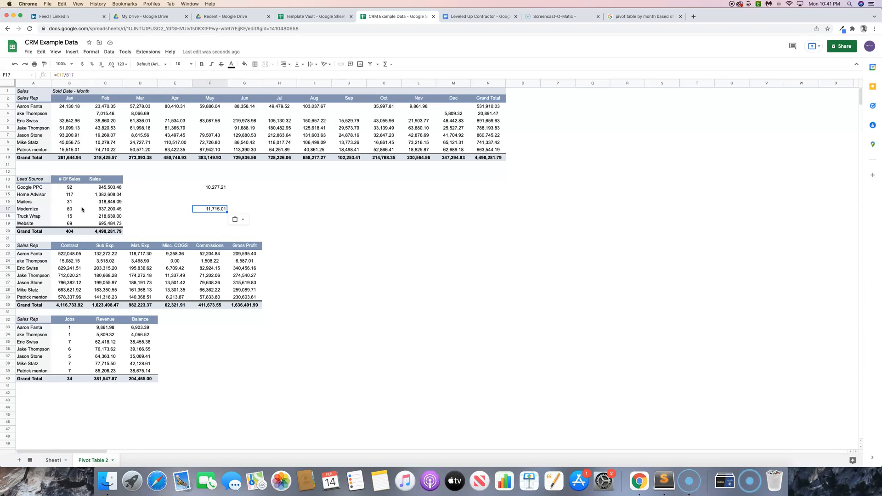
# - Clear the average-sale calculations from F14:F18
pyautogui.moveTo(205, 188); pyautogui.dragTo(213, 219)
pyautogui.press('Delete')
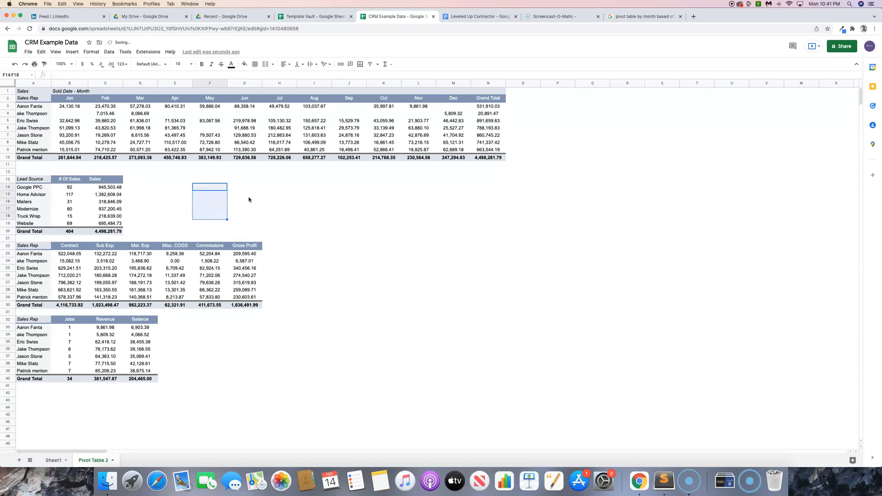
# - On Sheet1, add a "Completion Days" header in Q1, beside Gross Profit
pyautogui.click(53, 461)
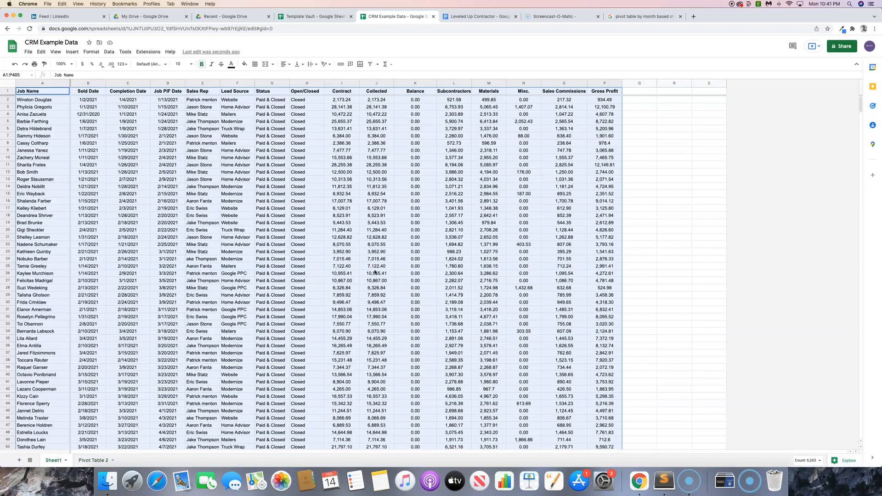
pyautogui.click(42, 92)
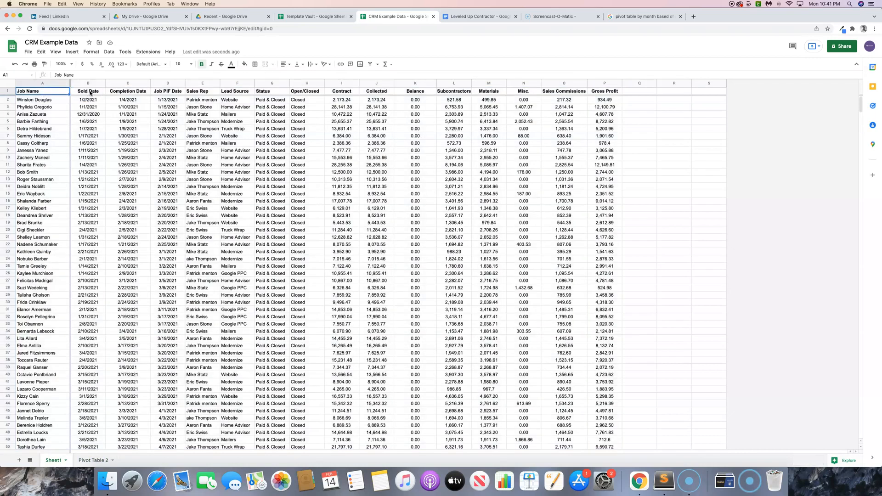
pyautogui.click(133, 93)
pyautogui.click(172, 94)
pyautogui.click(641, 92)
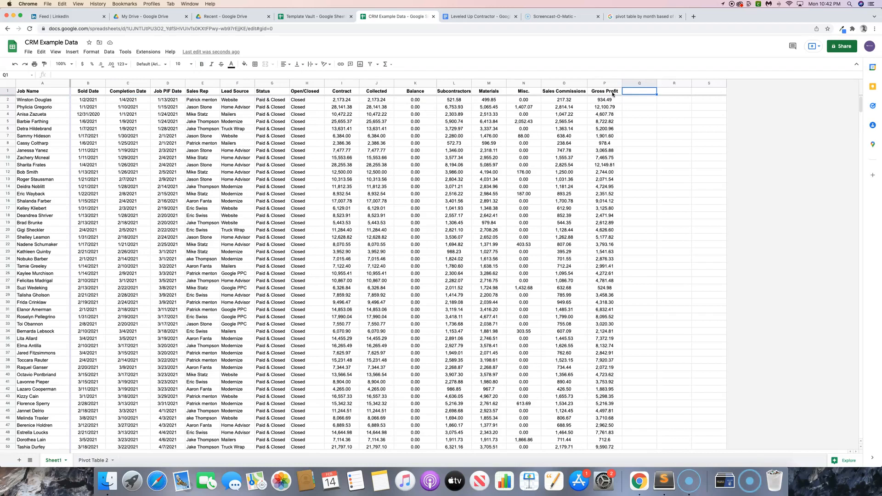
pyautogui.write('Job')
pyautogui.write('Completion D')
pyautogui.write('ays')
pyautogui.press('Tab')
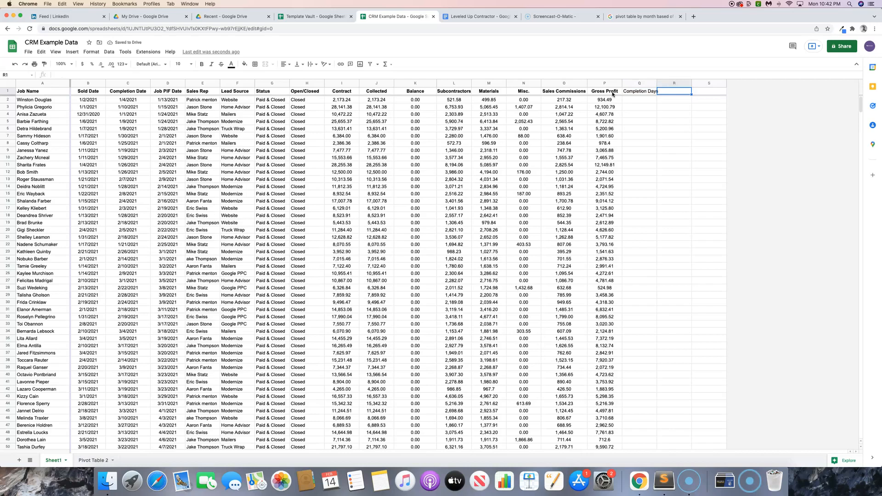
# - Add the headers "Collected Days" in R1 and "Job Life Cycle" in S1
pyautogui.write('Collected Days')
pyautogui.press('Tab')
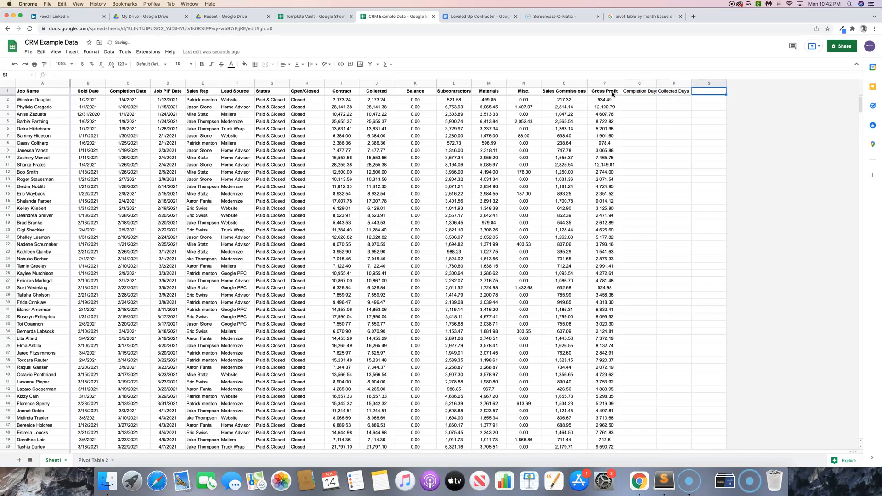
pyautogui.write('Job Life Cycle')
pyautogui.press('Return')
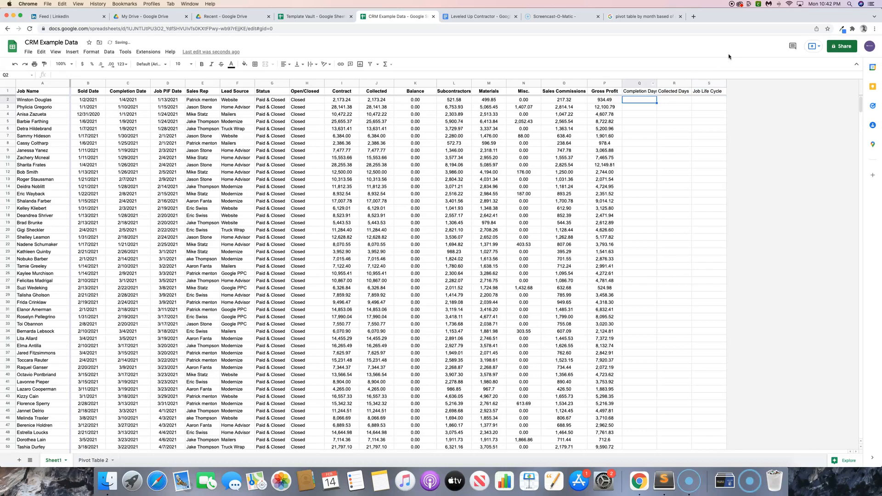
# - Bold the headers in Q1:S1 and fit the widths of columns Q and R to their text
pyautogui.doubleClick(657, 83)
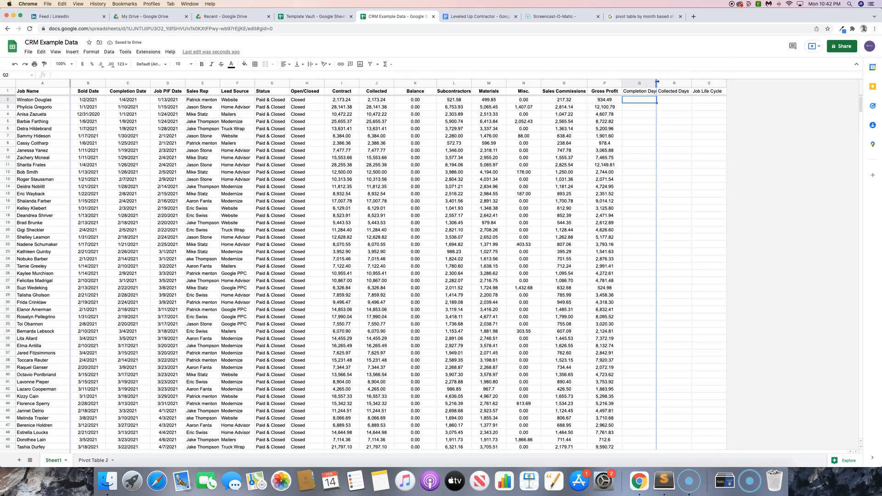
pyautogui.doubleClick(692, 82)
pyautogui.moveTo(643, 91); pyautogui.dragTo(706, 94)
pyautogui.press('super+b')
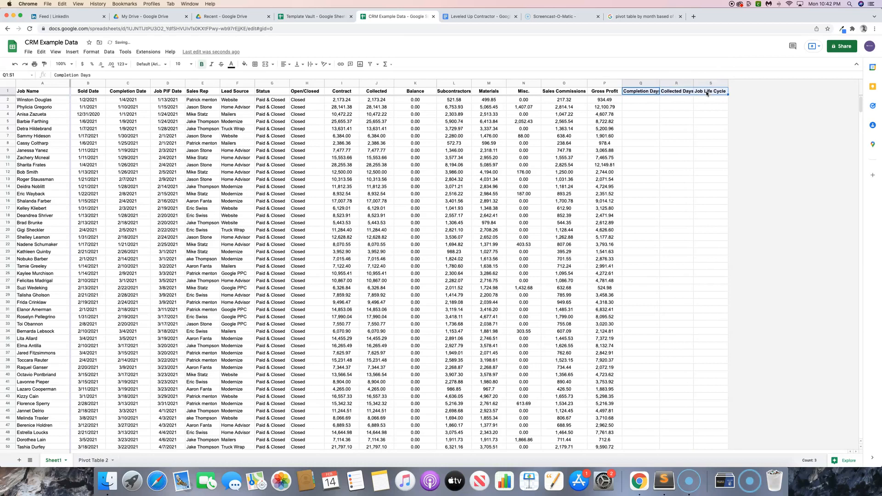
pyautogui.doubleClick(659, 84)
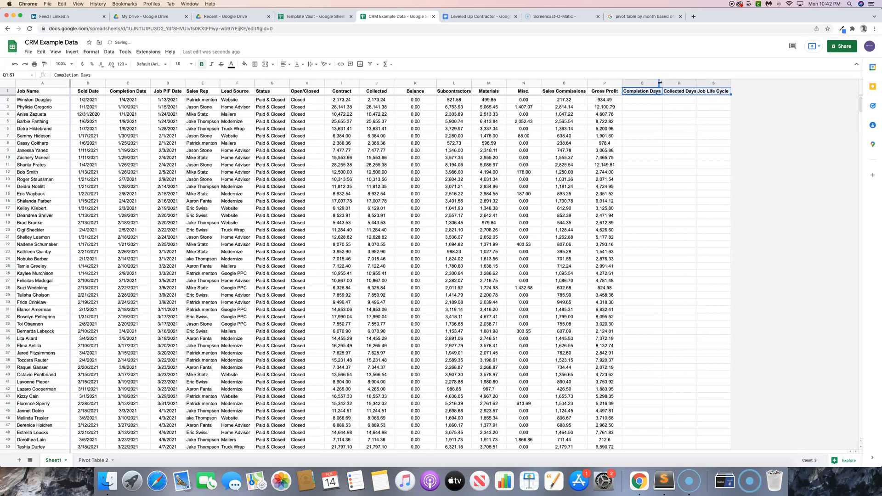
pyautogui.doubleClick(696, 85)
# - Calculate the first job's completion days in Q2 as Completion Date minus Sold Date, using =C2-B2
pyautogui.click(645, 99)
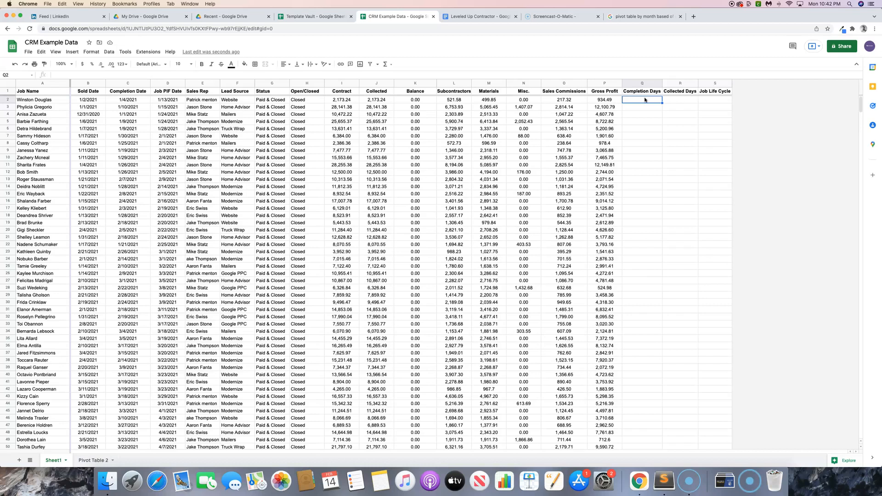
pyautogui.write('=')
pyautogui.press('Left')
pyautogui.press('Left')
pyautogui.press('Left')
pyautogui.press('Left')
pyautogui.press('Left')
pyautogui.press('Left')
pyautogui.press('Left')
pyautogui.press('Left')
pyautogui.press('Left')
pyautogui.press('Left')
pyautogui.press('Left')
pyautogui.press('Left')
pyautogui.press('Left')
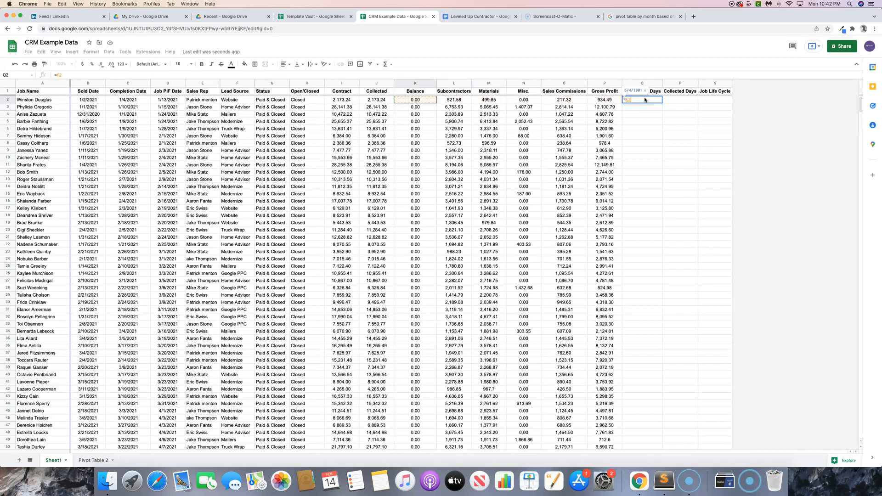
pyautogui.press('Left')
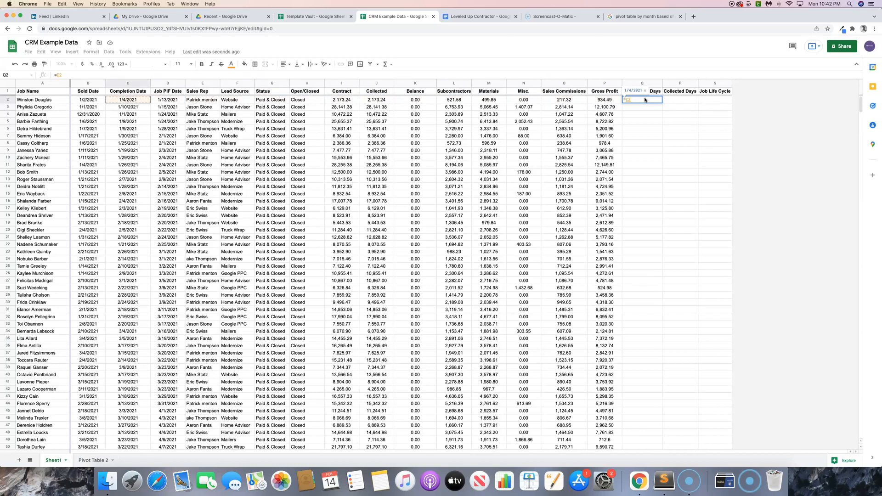
pyautogui.write('-')
pyautogui.click(94, 101)
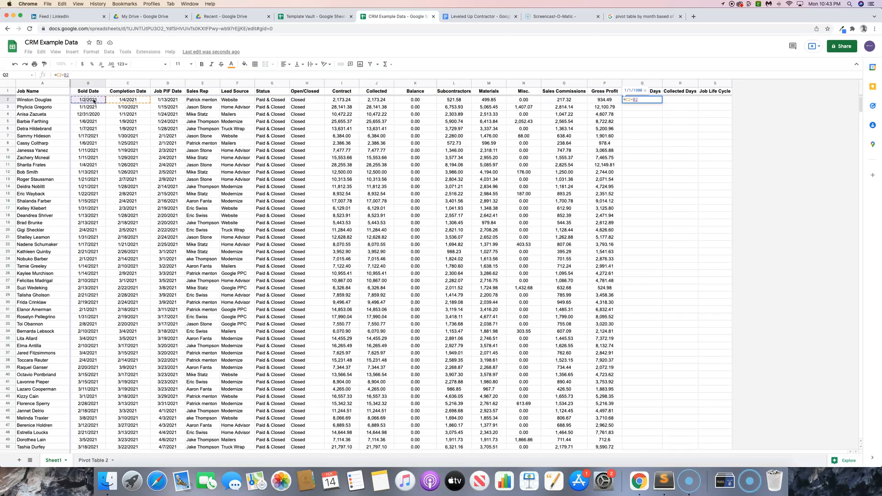
pyautogui.press('Return')
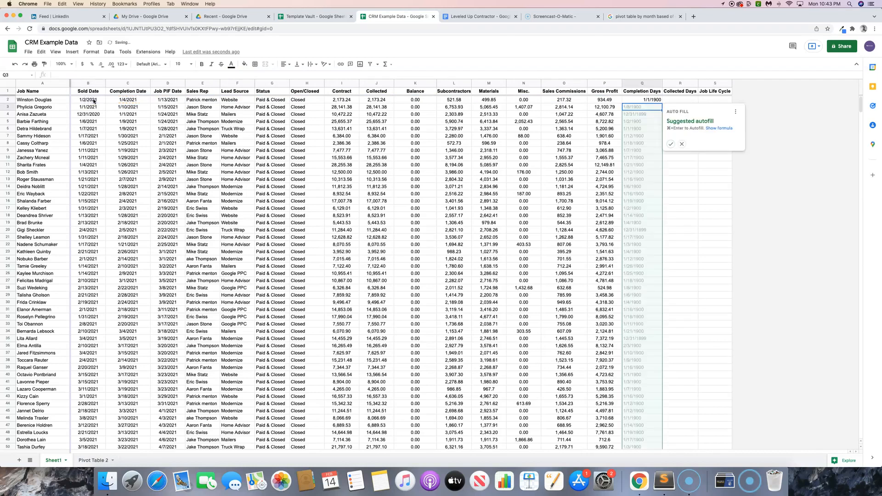
# - Format the Q2 result as a centred number with no decimal places
pyautogui.press('Up')
pyautogui.click(91, 52)
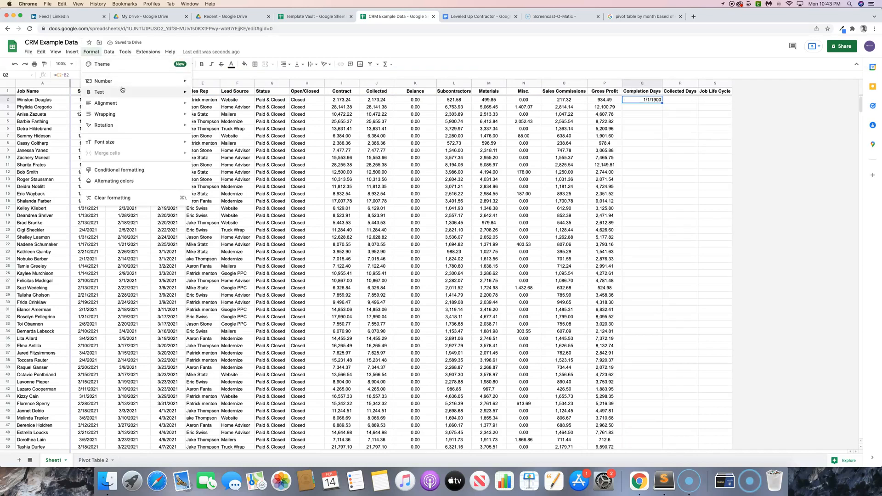
pyautogui.moveTo(115, 81)
pyautogui.click(224, 112)
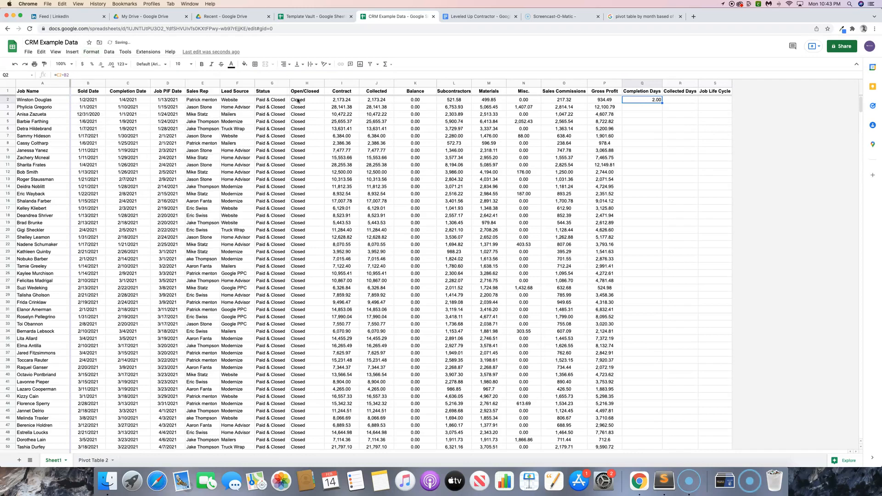
pyautogui.doubleClick(102, 66)
pyautogui.click(285, 66)
pyautogui.click(291, 75)
# - Copy the number formatting and alignment of Q2 onto R2 under Collected Days
pyautogui.click(683, 102)
pyautogui.click(655, 102)
pyautogui.click(44, 64)
pyautogui.click(664, 101)
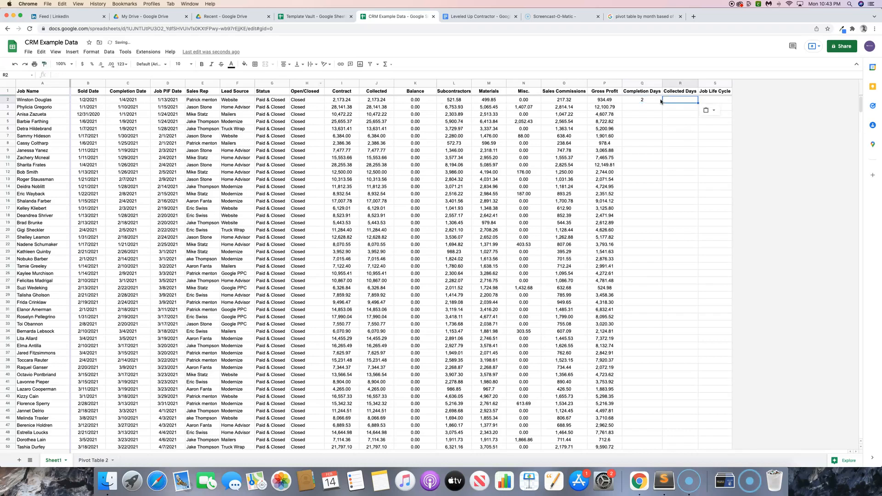
# - Calculate the first job's collected days in R2 as Job PIF Date minus Completion Date, using =D2-C2
pyautogui.write('=')
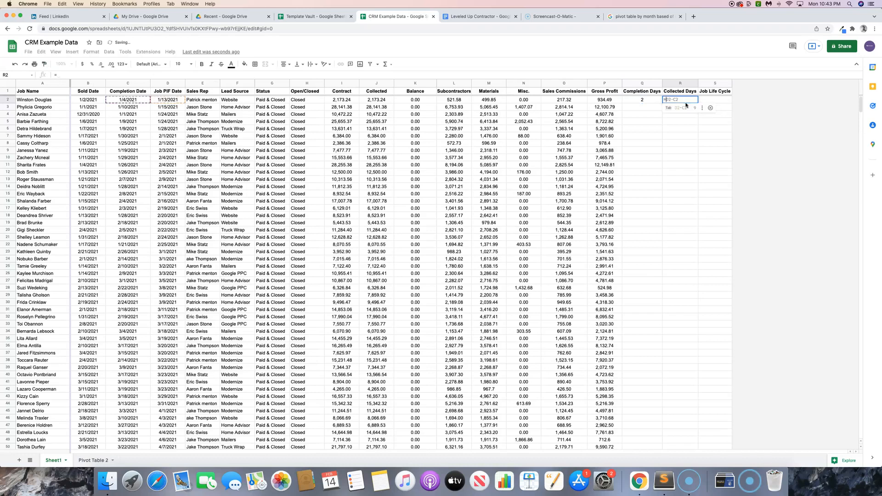
pyautogui.press('Left')
pyautogui.press('Left')
pyautogui.press('Left')
pyautogui.press('Left')
pyautogui.press('Left')
pyautogui.press('Left')
pyautogui.press('Left')
pyautogui.press('Left')
pyautogui.press('Left')
pyautogui.press('Left')
pyautogui.press('Left')
pyautogui.press('Left')
pyautogui.press('Left')
pyautogui.press('Left')
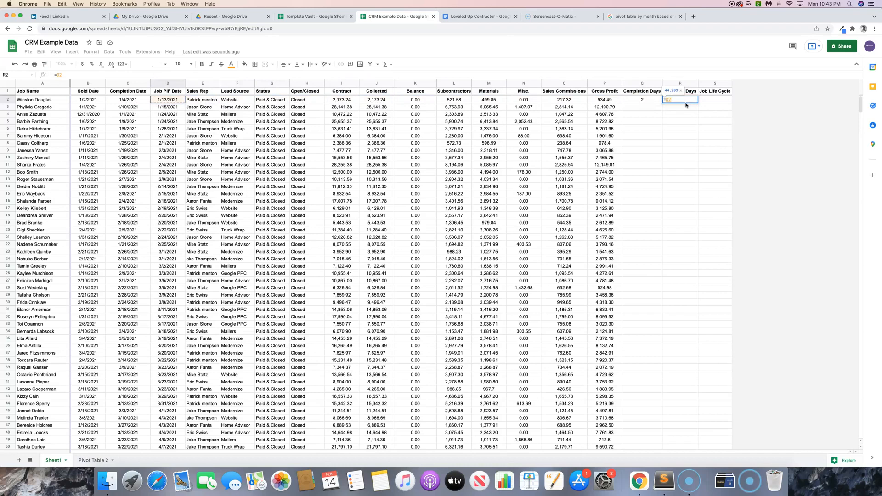
pyautogui.write('-C2')
pyautogui.press('Left')
pyautogui.press('Left')
pyautogui.press('Left')
pyautogui.press('Left')
pyautogui.press('Left')
pyautogui.press('Left')
pyautogui.press('Left')
pyautogui.press('Left')
pyautogui.press('Left')
pyautogui.press('Left')
pyautogui.press('Left')
pyautogui.press('Left')
pyautogui.press('Left')
pyautogui.press('Left')
pyautogui.press('Left')
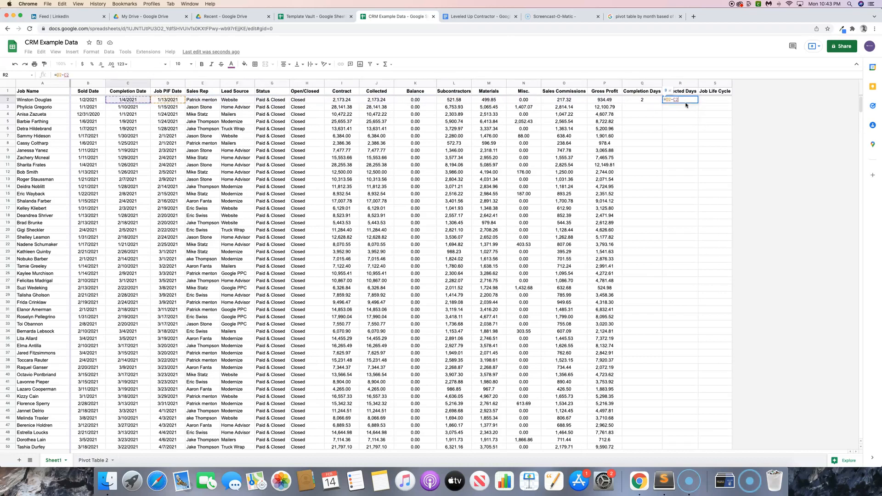
pyautogui.press('Return')
# - Copy the formatting of R2 onto S2 under Job Life Cycle
pyautogui.press('Up')
pyautogui.press('Right')
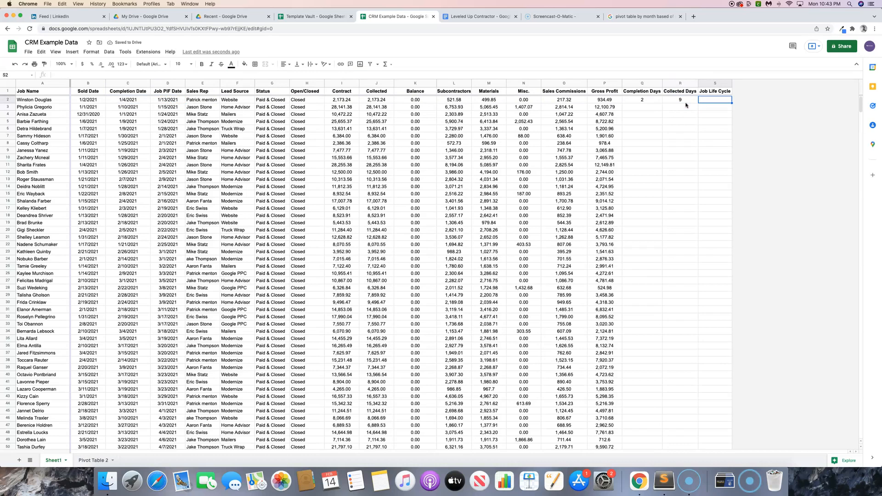
pyautogui.click(693, 98)
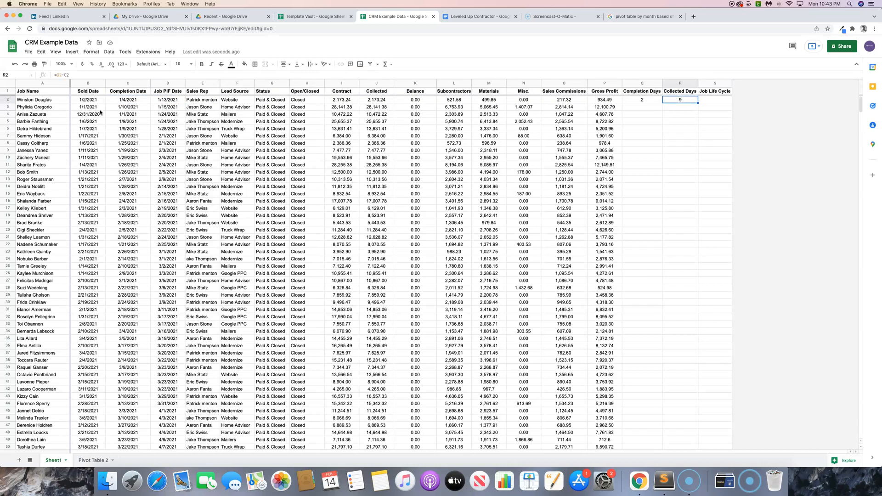
pyautogui.click(44, 64)
pyautogui.click(720, 102)
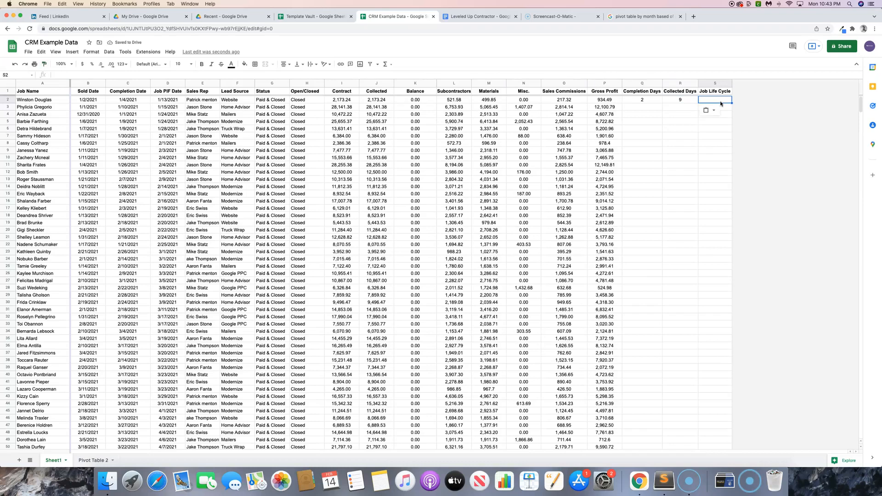
# - Calculate the first job's life cycle in S2 as Job PIF Date minus Sold Date, using =D2-B2
pyautogui.write('=')
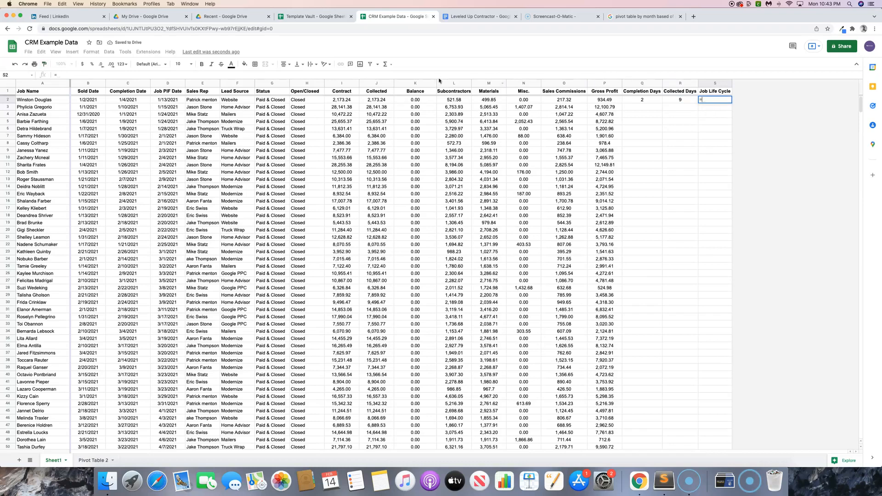
pyautogui.click(169, 100)
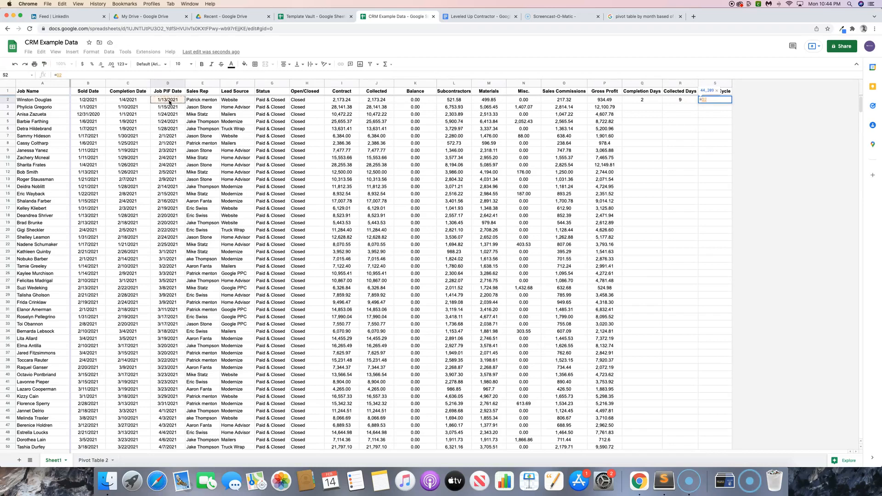
pyautogui.write('-')
pyautogui.click(88, 100)
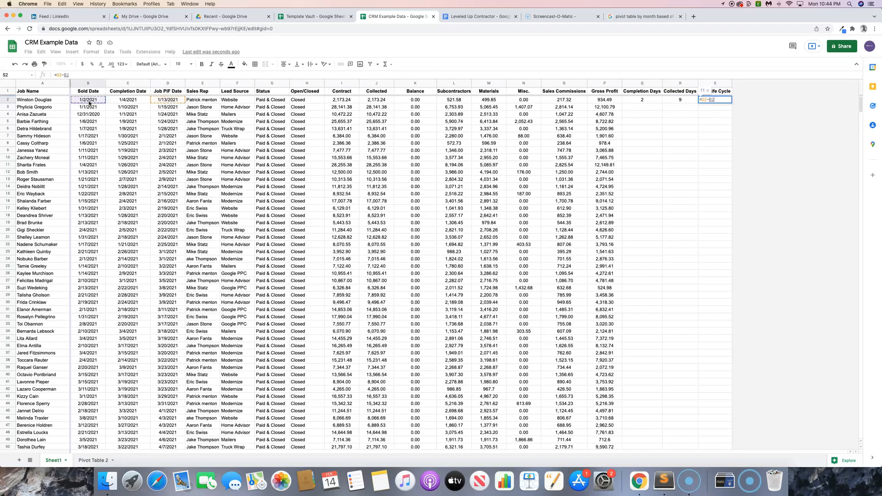
pyautogui.press('Return')
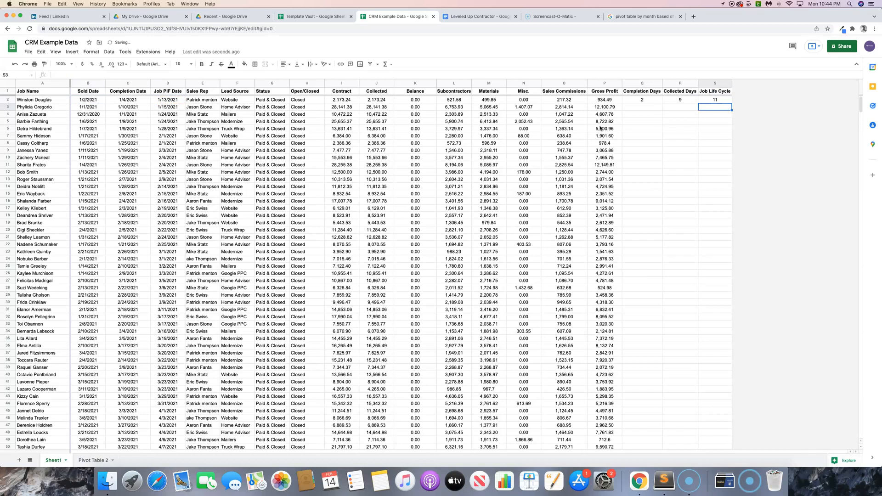
pyautogui.click(702, 102)
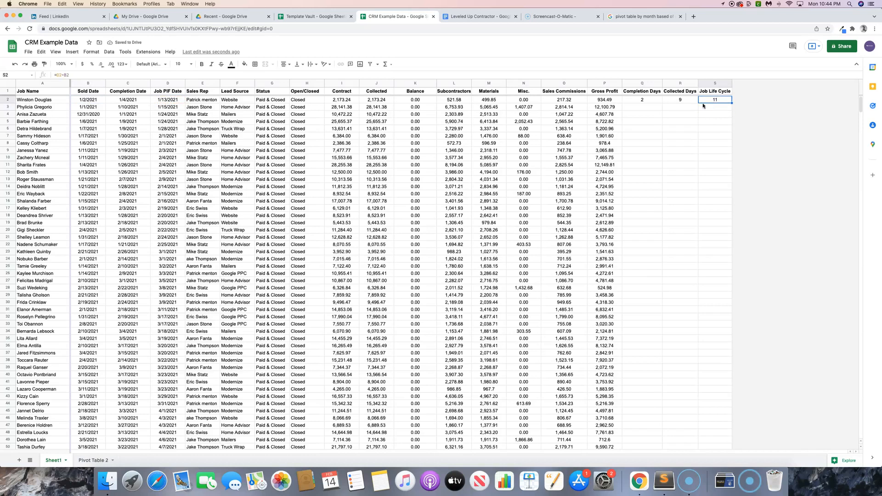
# - Copy the duration formulas in Q2:S2 down through row 371, the last paid and closed job with a PIF date
pyautogui.click(642, 101)
pyautogui.hotkey('shift', 'Right')
pyautogui.hotkey('shift', 'Right')
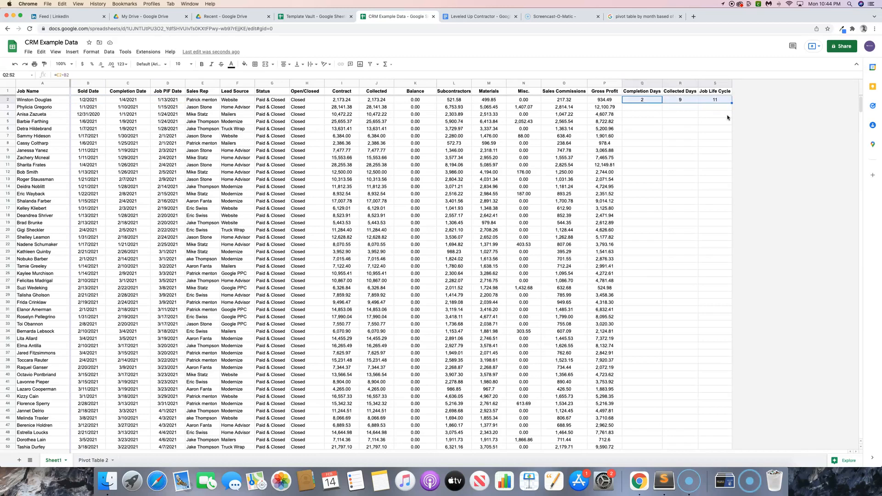
pyautogui.press('super+c')
pyautogui.press('Down')
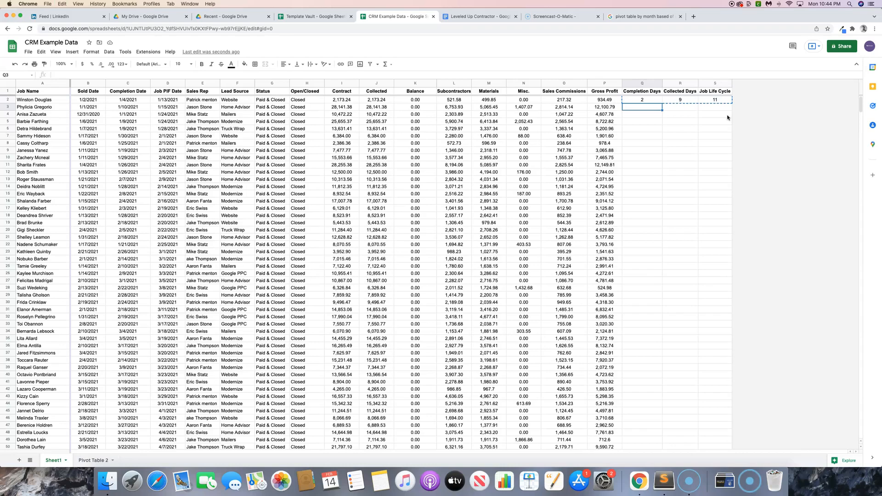
pyautogui.hotkey('shift', 'pagedown')
pyautogui.hotkey('shift', 'pagedown')
pyautogui.hotkey('shift', 'pagedown')
pyautogui.hotkey('shift', 'pagedown')
pyautogui.hotkey('shift', 'pagedown')
pyautogui.hotkey('shift', 'pagedown')
pyautogui.hotkey('shift', 'pagedown')
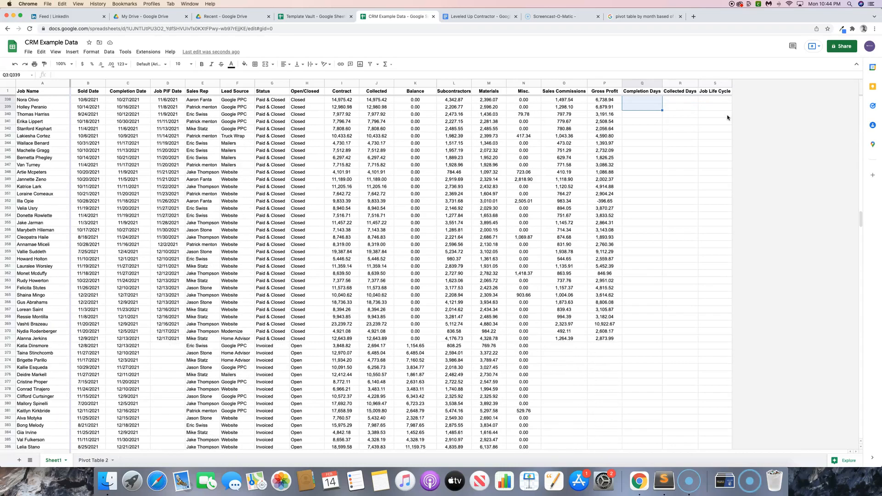
pyautogui.hotkey('shift', 'Down')
pyautogui.hotkey('shift', 'Down')
pyautogui.hotkey('shift', 'Down')
pyautogui.hotkey('shift', 'Down')
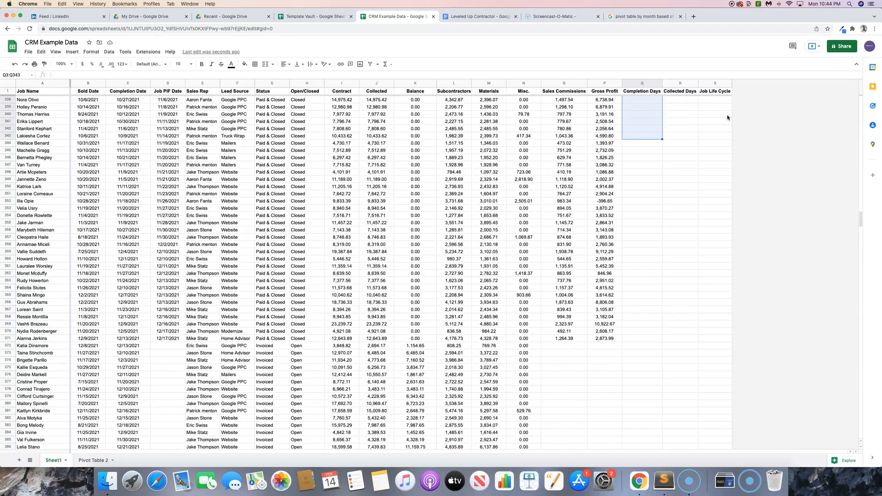
pyautogui.hotkey('shift', 'Down')
pyautogui.hotkey('shift', 'Down')
pyautogui.hotkey('shift', 'Down')
pyautogui.hotkey('shift', 'Down')
pyautogui.hotkey('shift', 'Down')
pyautogui.hotkey('shift', 'Down')
pyautogui.hotkey('shift', 'Down')
pyautogui.hotkey('shift', 'Down')
pyautogui.hotkey('shift', 'Down')
pyautogui.hotkey('shift', 'Down')
pyautogui.hotkey('shift', 'Down')
pyautogui.hotkey('shift', 'Down')
pyautogui.hotkey('shift', 'Down')
pyautogui.hotkey('shift', 'Down')
pyautogui.hotkey('shift', 'Down')
pyautogui.hotkey('shift', 'Down')
pyautogui.hotkey('shift', 'Down')
pyautogui.hotkey('shift', 'Down')
pyautogui.hotkey('shift', 'Down')
pyautogui.hotkey('shift', 'Down')
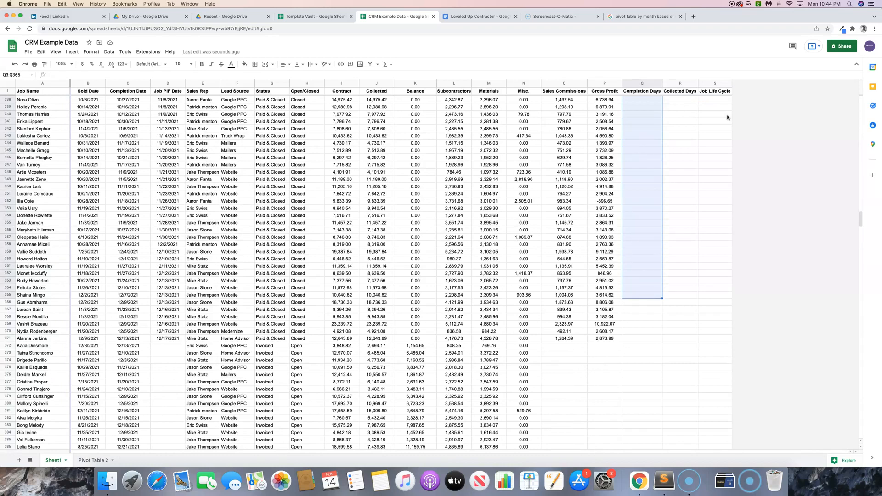
pyautogui.hotkey('shift', 'Down')
pyautogui.hotkey('shift', 'Down')
pyautogui.hotkey('shift', 'Down')
pyautogui.hotkey('shift', 'Down')
pyautogui.hotkey('shift', 'Down')
pyautogui.hotkey('shift', 'Down')
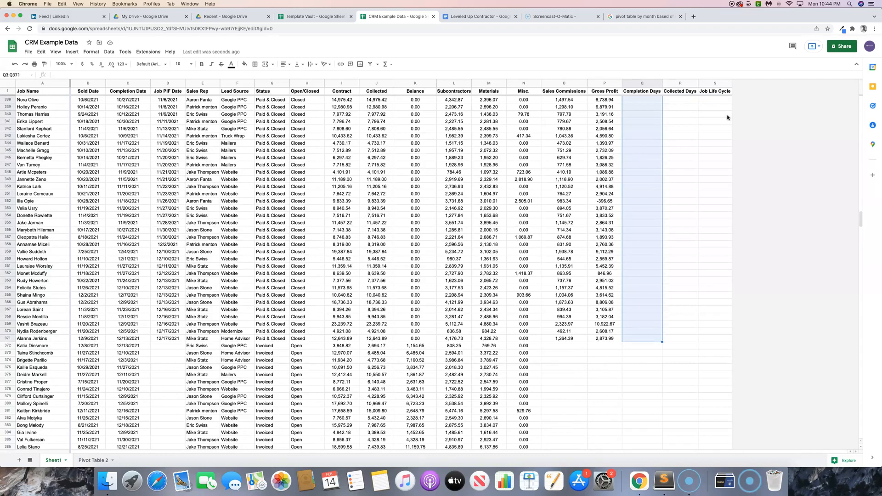
pyautogui.press('super+v')
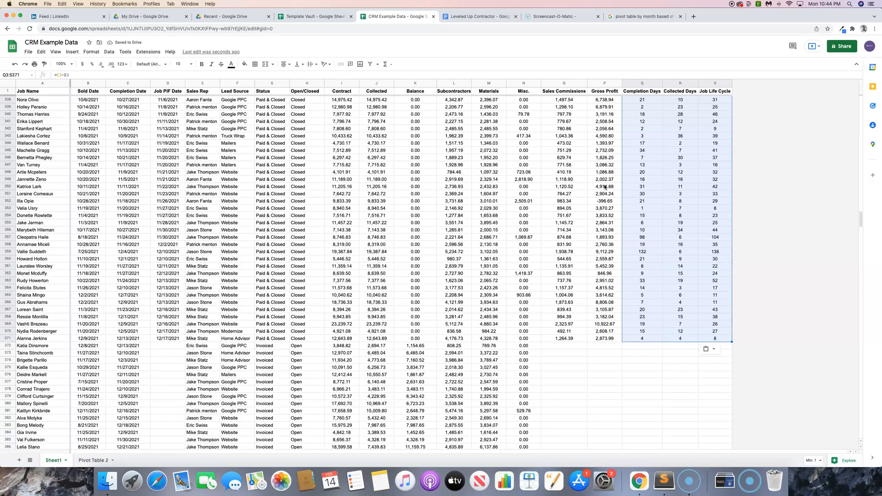
pyautogui.scroll(-1, 605, 186)
pyautogui.scroll(-1, 605, 187)
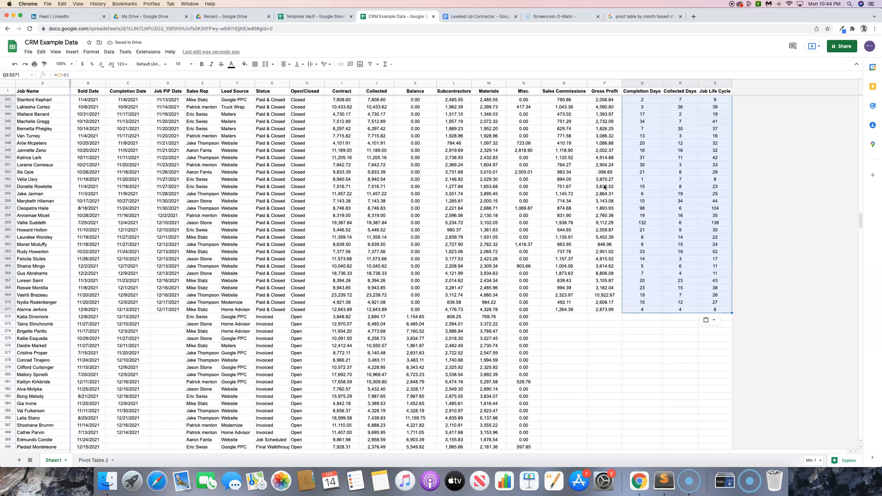
# - Start creating a pivot table from the full job data in Sheet1, A1:S405
pyautogui.scroll(20, 605, 187)
pyautogui.scroll(20, 605, 187)
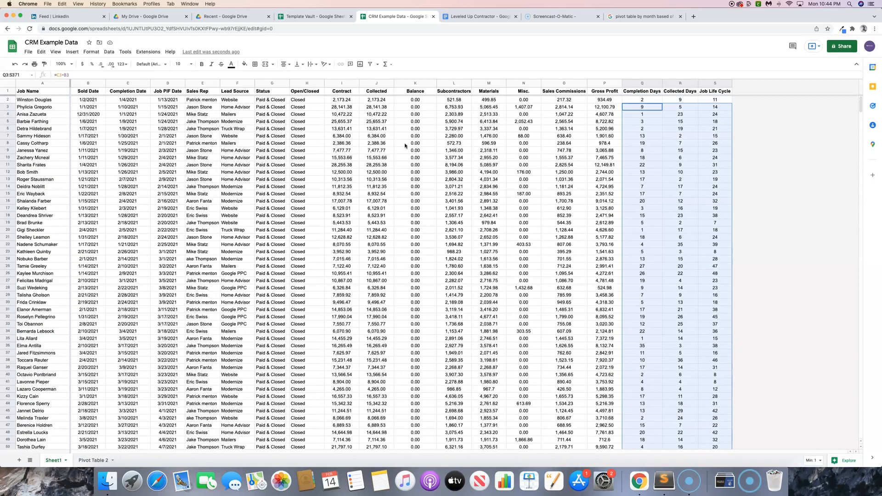
pyautogui.click(45, 92)
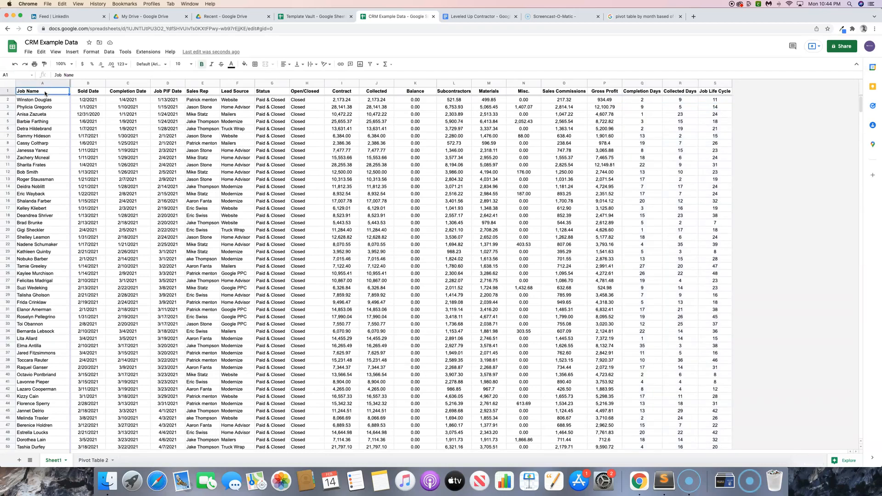
pyautogui.press('super+shift+Right')
pyautogui.press('super+shift+Down')
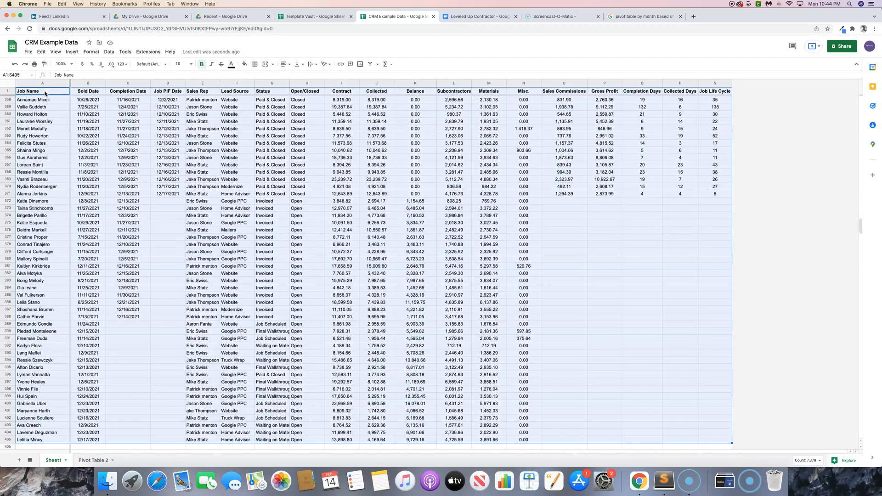
pyautogui.click(73, 52)
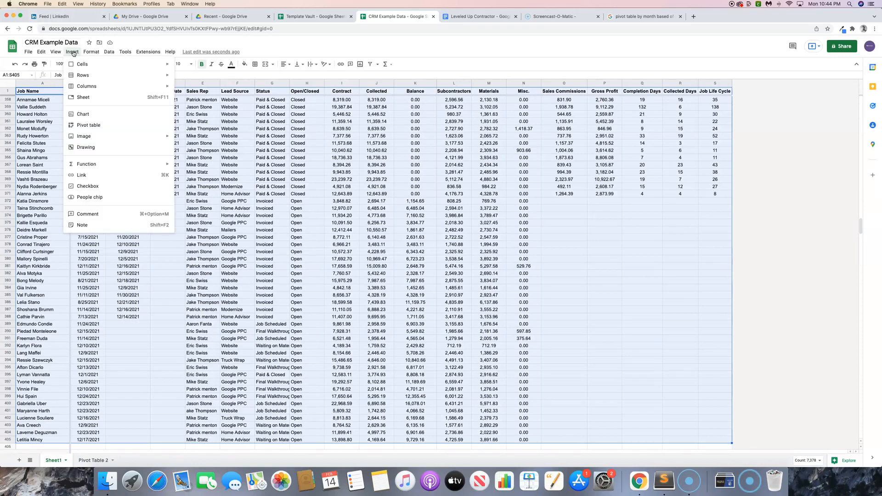
pyautogui.click(103, 126)
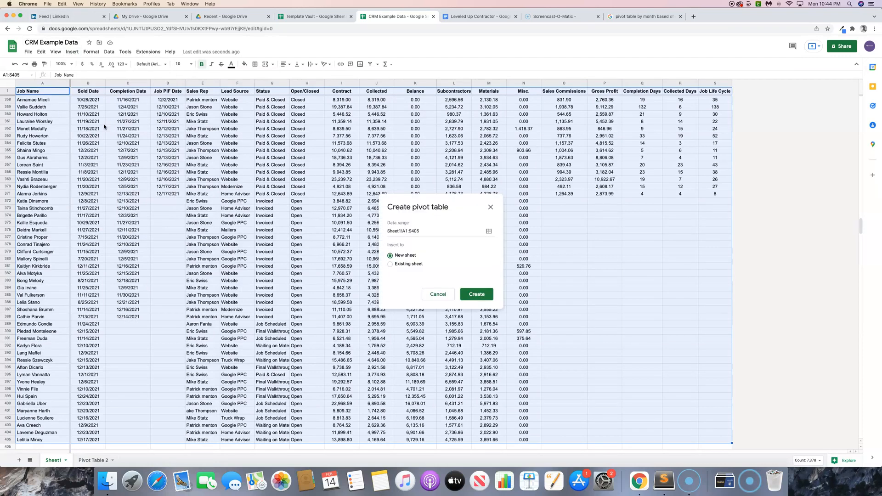
# - Insert the new pivot table into the existing Pivot Table 2 sheet at cell A42
pyautogui.click(411, 265)
pyautogui.click(484, 312)
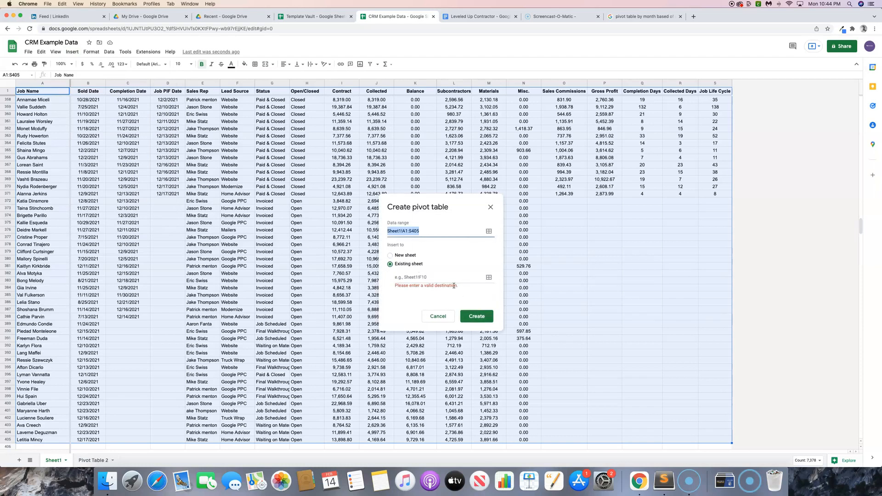
pyautogui.click(417, 277)
pyautogui.click(488, 277)
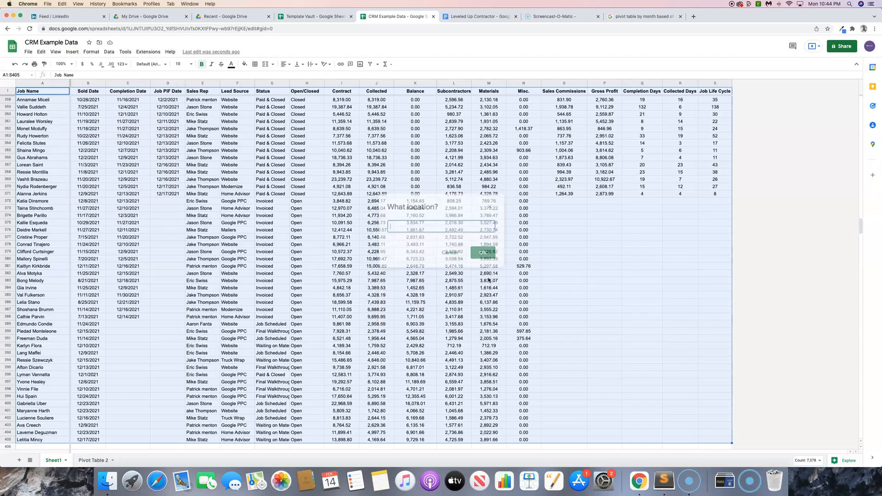
pyautogui.click(87, 461)
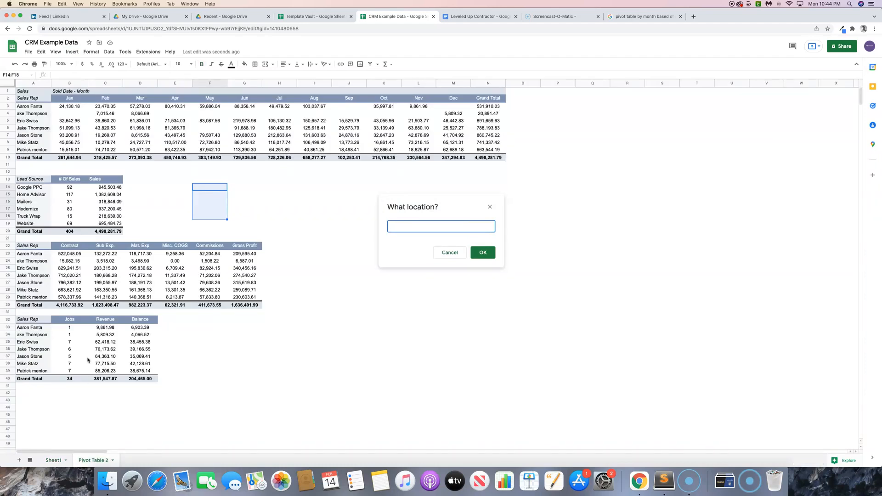
pyautogui.scroll(-3, 99, 329)
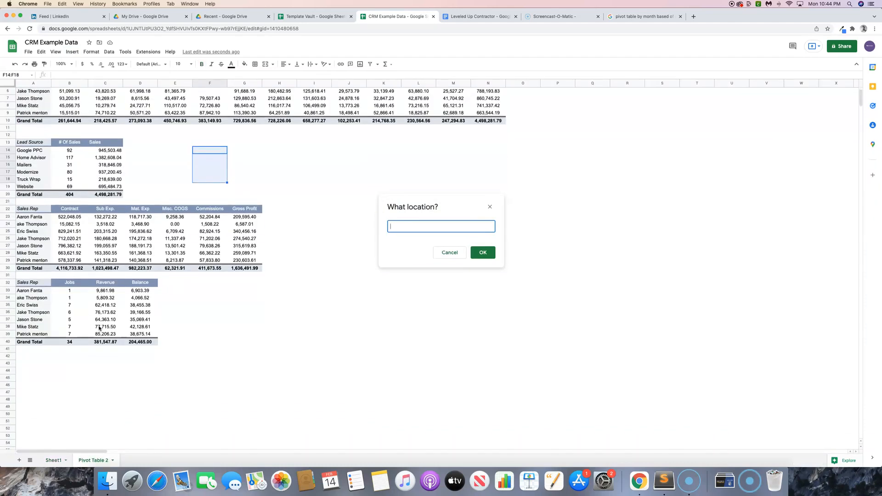
pyautogui.click(23, 360)
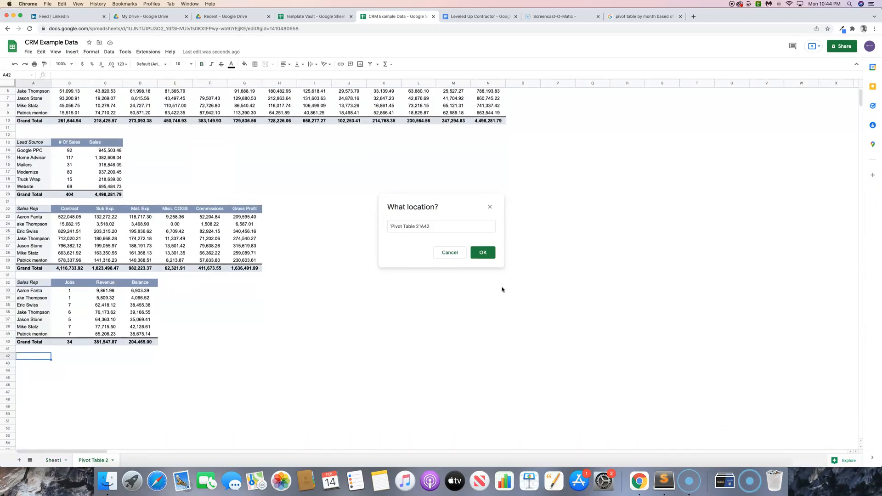
pyautogui.click(486, 254)
pyautogui.click(478, 302)
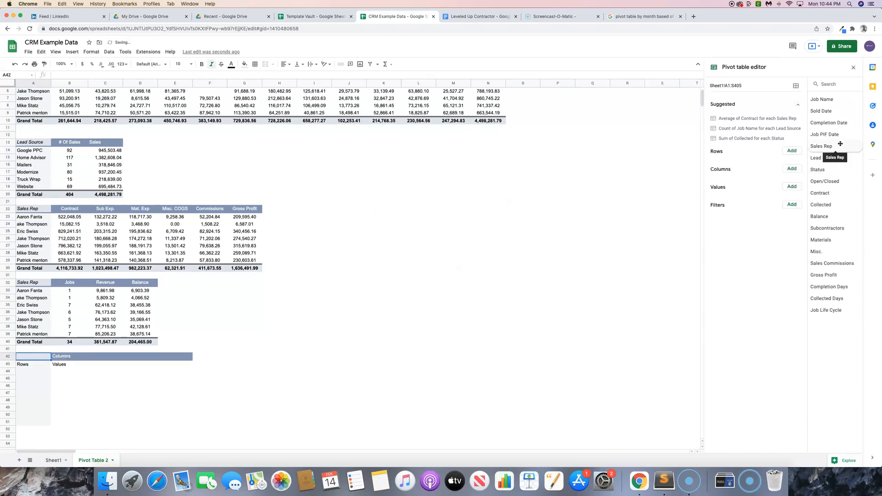
# - Group the new pivot table's rows by Sales Rep and add Completion Days as a value summarized by AVERAGE
pyautogui.moveTo(832, 146); pyautogui.dragTo(734, 163)
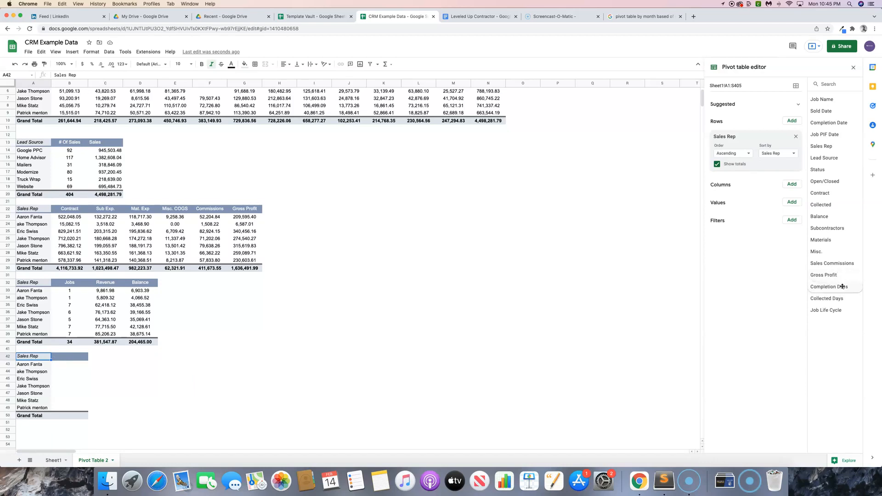
pyautogui.moveTo(835, 283); pyautogui.dragTo(746, 213)
pyautogui.click(744, 235)
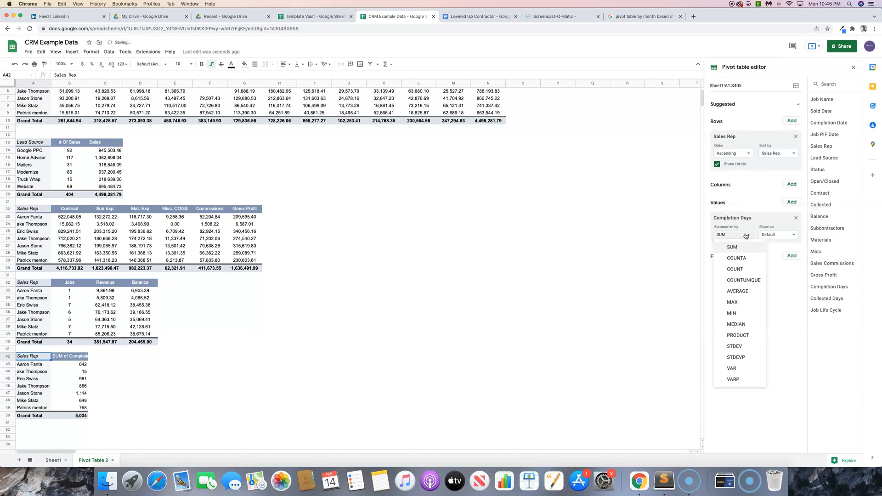
pyautogui.click(745, 292)
# - Add Collected Days and Job Life Cycle as pivot table values, each summarized by AVERAGE
pyautogui.moveTo(835, 299); pyautogui.dragTo(742, 251)
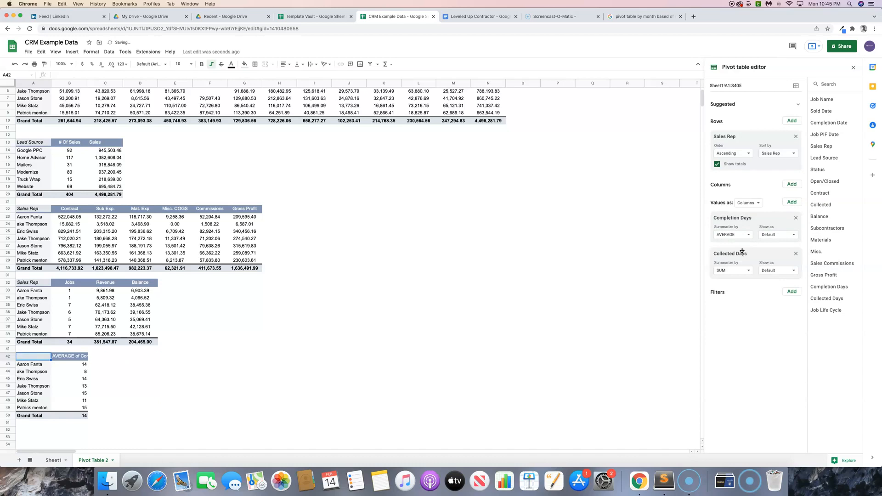
pyautogui.click(748, 271)
pyautogui.click(746, 327)
pyautogui.moveTo(842, 311); pyautogui.dragTo(745, 288)
pyautogui.click(740, 306)
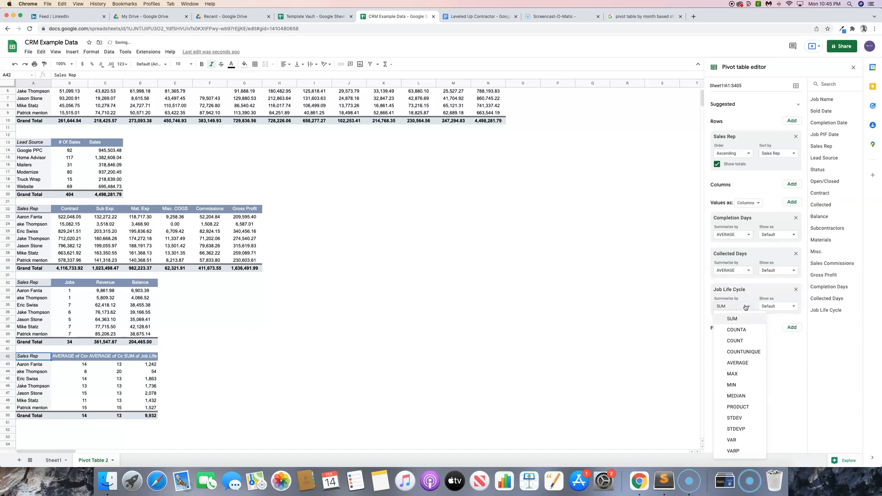
pyautogui.click(741, 363)
# - Filter the job duration pivot table by Open/Closed to include only Closed jobs
pyautogui.click(791, 329)
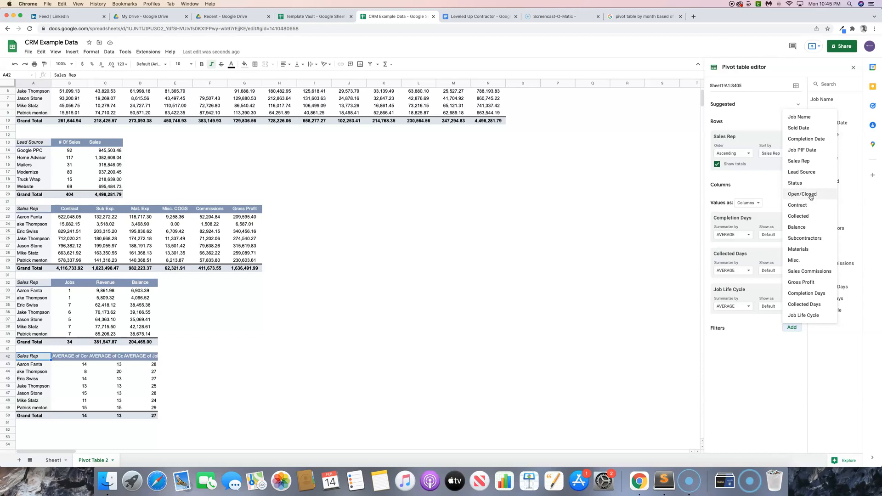
pyautogui.click(811, 195)
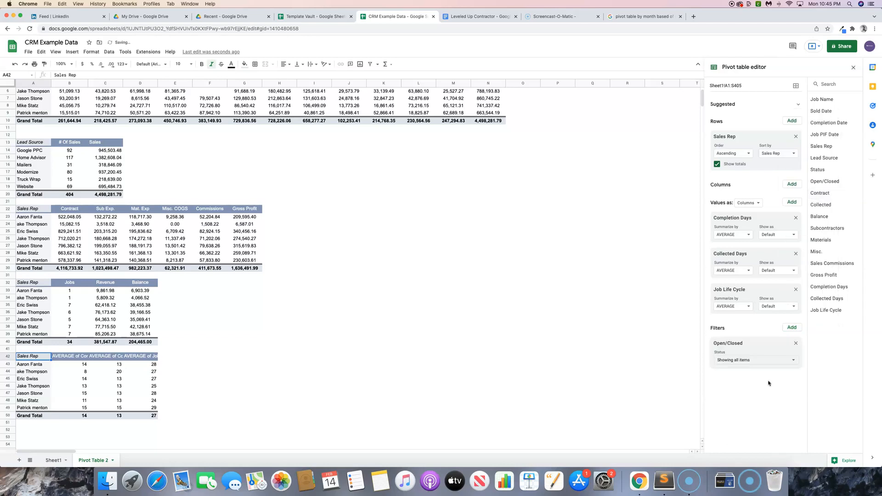
pyautogui.click(766, 362)
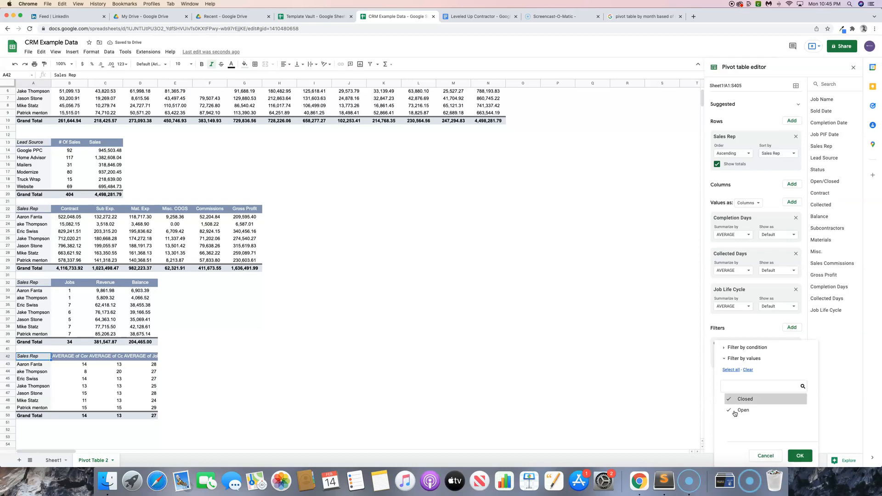
pyautogui.click(800, 456)
# - Rename the pivot table's value headers in B42:D42 to Completed Days, Collected Days and Job Cycle
pyautogui.click(83, 360)
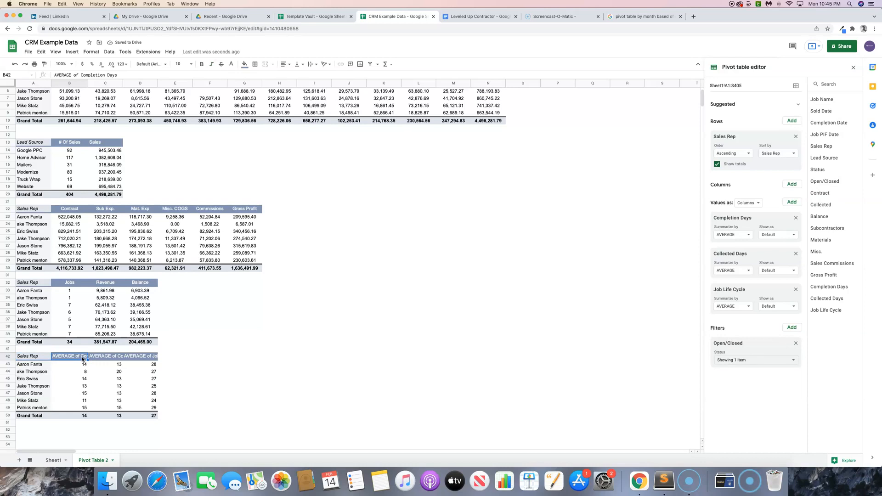
pyautogui.write('Completed Days')
pyautogui.press('Tab')
pyautogui.write('Collected Days')
pyautogui.press('Tab')
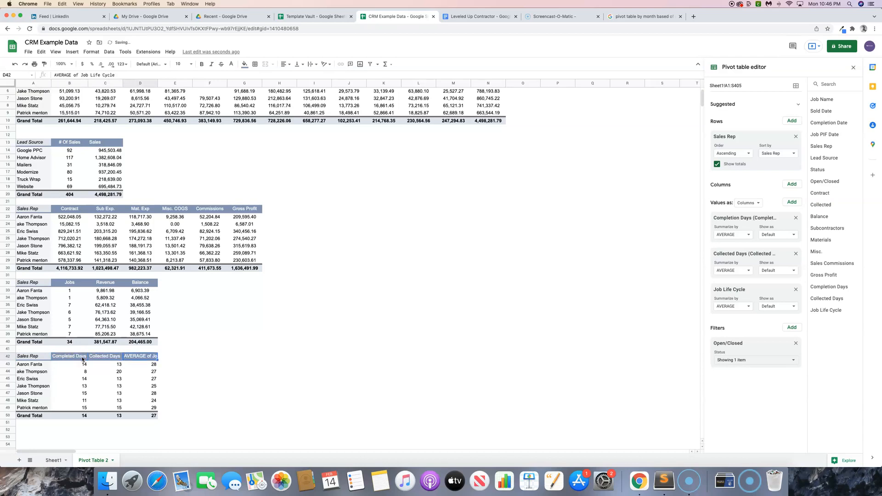
pyautogui.write('Job Cycle')
pyautogui.press('Return')
# - Center the headers and values of the job duration pivot table in B42:D50
pyautogui.click(83, 358)
pyautogui.hotkey('shift', 'Down')
pyautogui.hotkey('shift', 'Down')
pyautogui.hotkey('shift', 'Down')
pyautogui.hotkey('shift', 'Down')
pyautogui.hotkey('shift', 'Down')
pyautogui.hotkey('shift', 'Down')
pyautogui.hotkey('shift', 'Down')
pyautogui.hotkey('shift', 'Down')
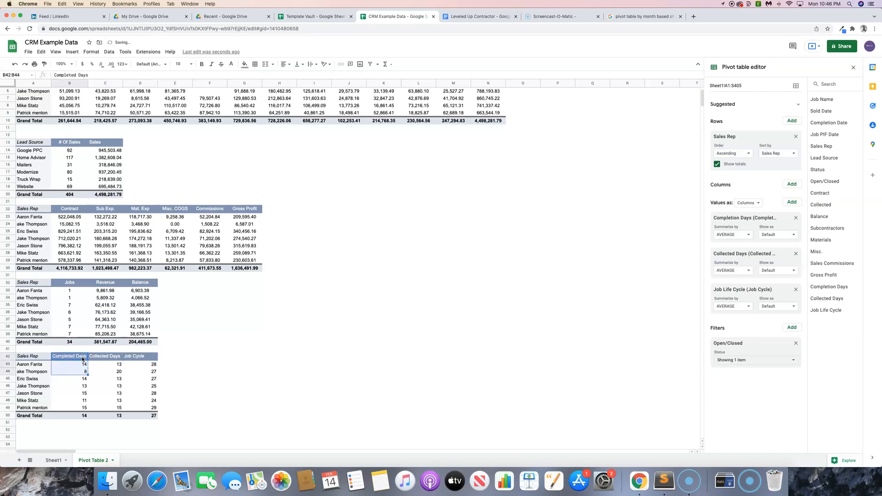
pyautogui.hotkey('shift', 'Right')
pyautogui.hotkey('shift', 'Right')
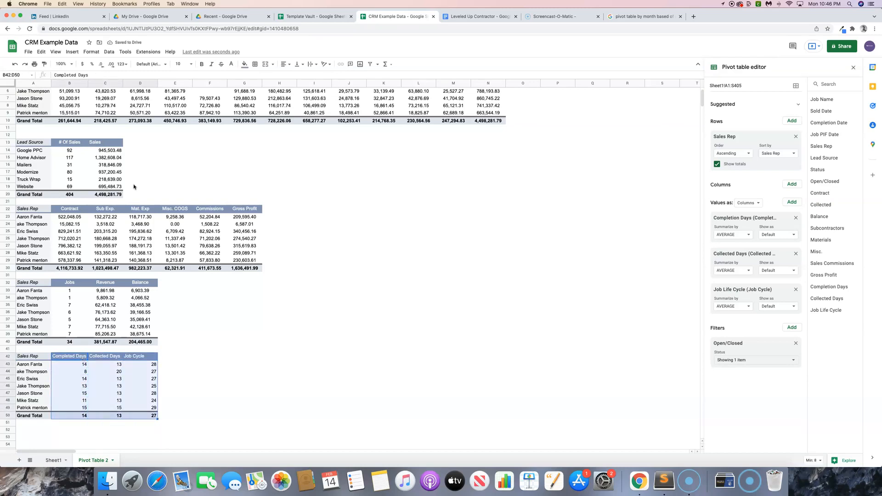
pyautogui.click(292, 64)
pyautogui.click(290, 78)
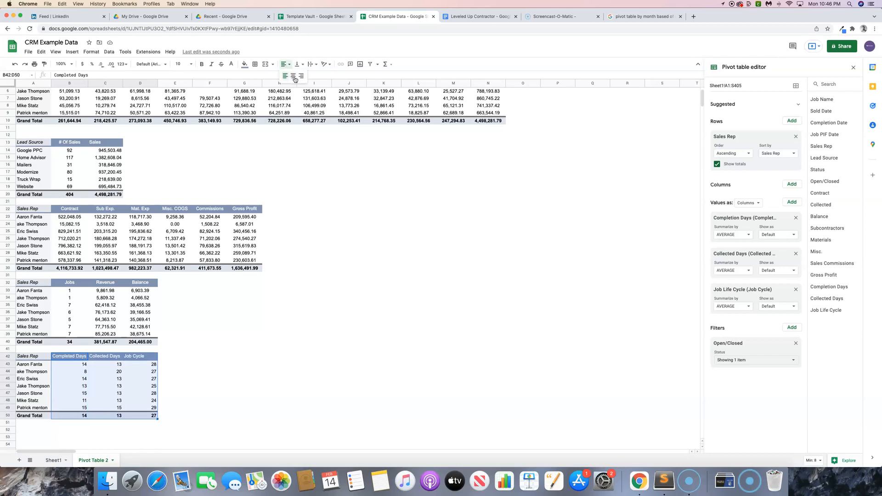
# - Review each sales rep's average completed days, collected days and job cycle alongside the other pivot tables
pyautogui.click(71, 367)
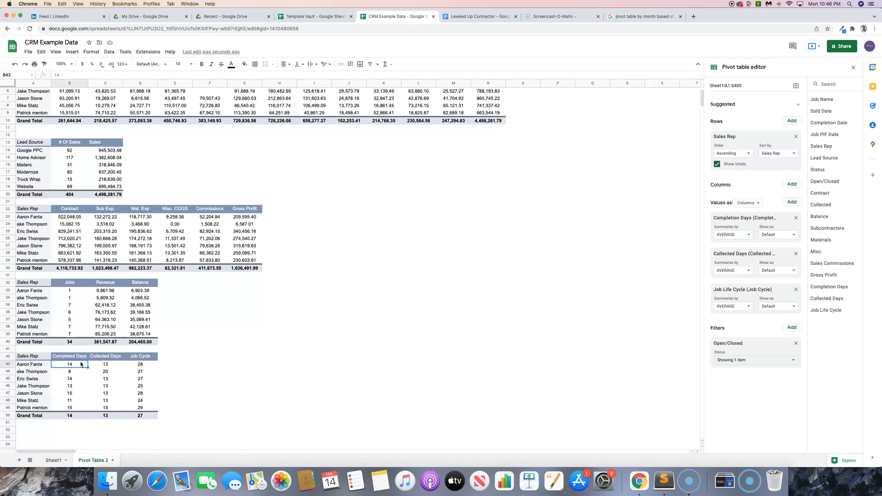
pyautogui.click(109, 365)
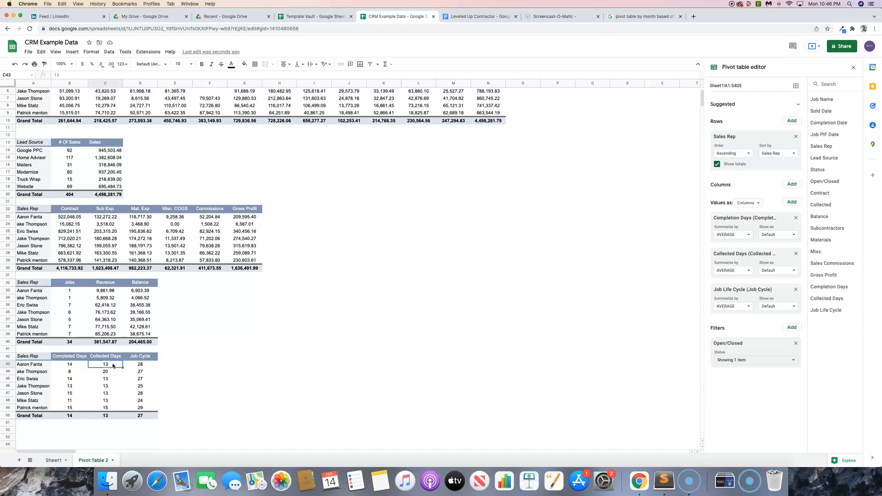
pyautogui.click(144, 366)
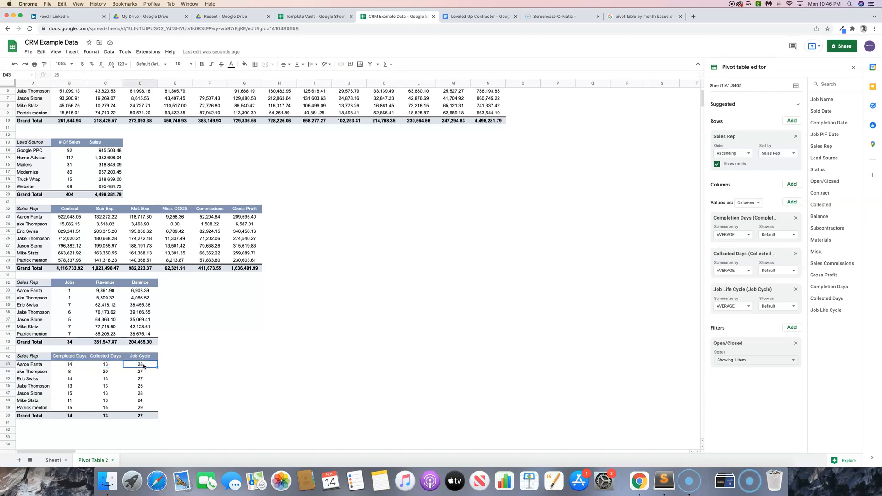
pyautogui.click(83, 372)
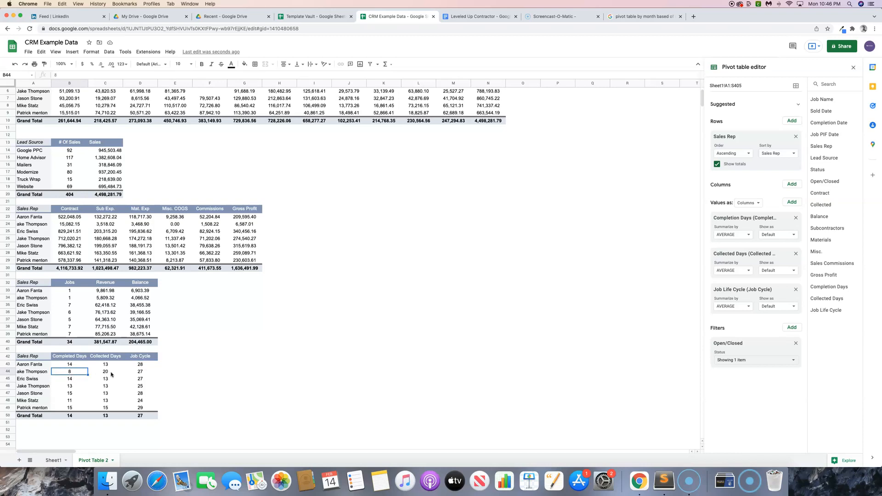
pyautogui.scroll(-3, 90, 386)
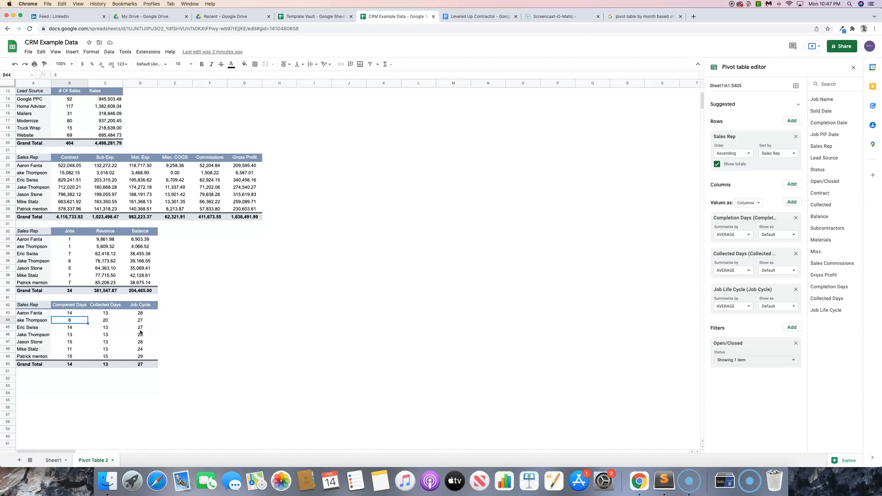
pyautogui.click(141, 358)
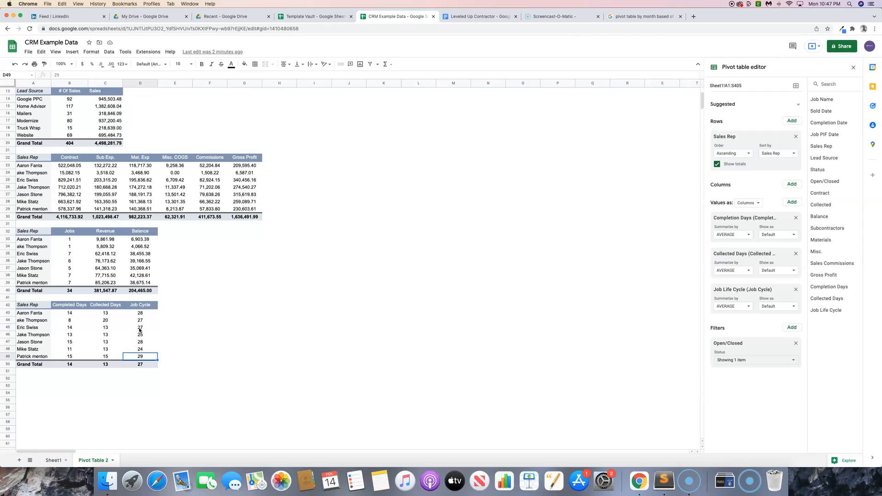
pyautogui.click(106, 329)
pyautogui.click(66, 329)
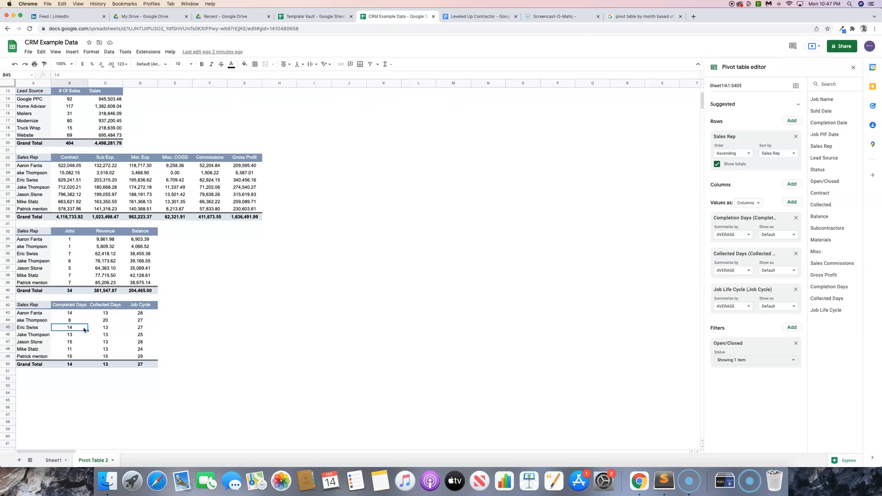
pyautogui.scroll(5, 227, 295)
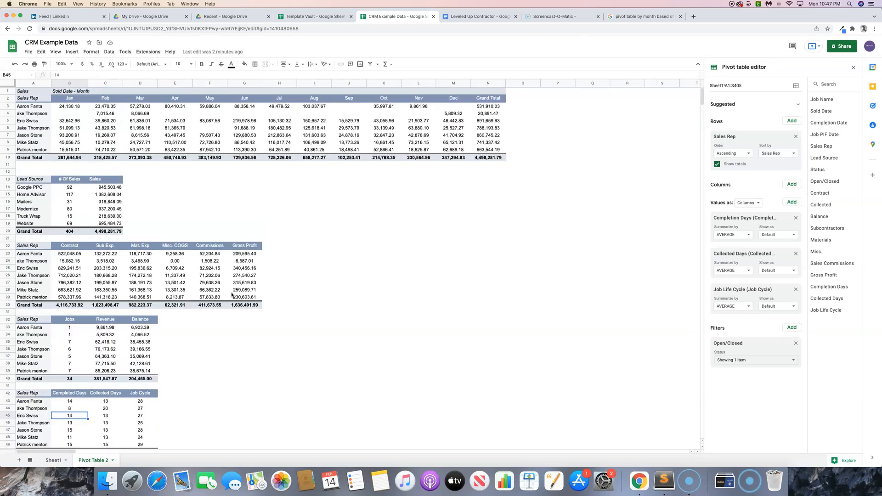
pyautogui.scroll(-4, 232, 295)
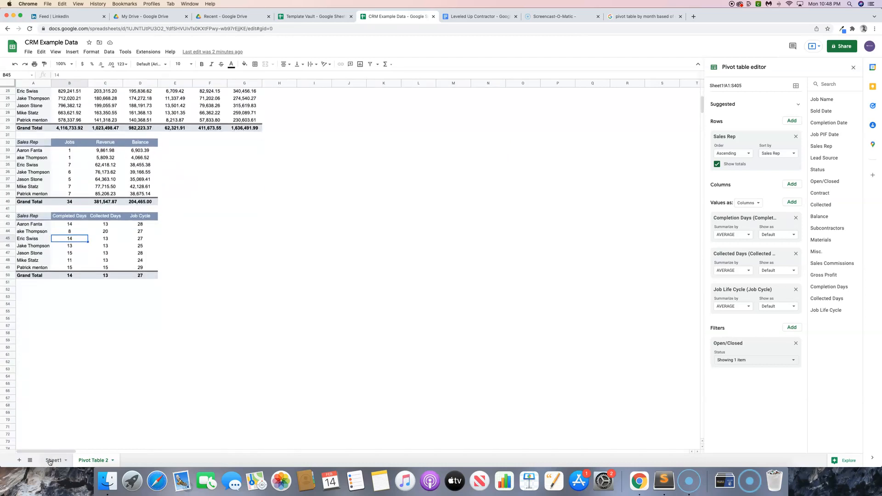
# - Create a pivot table from the data range Sheet1!A1:S405 on the existing sheet at 'Pivot Table 2'!A52
pyautogui.click(52, 460)
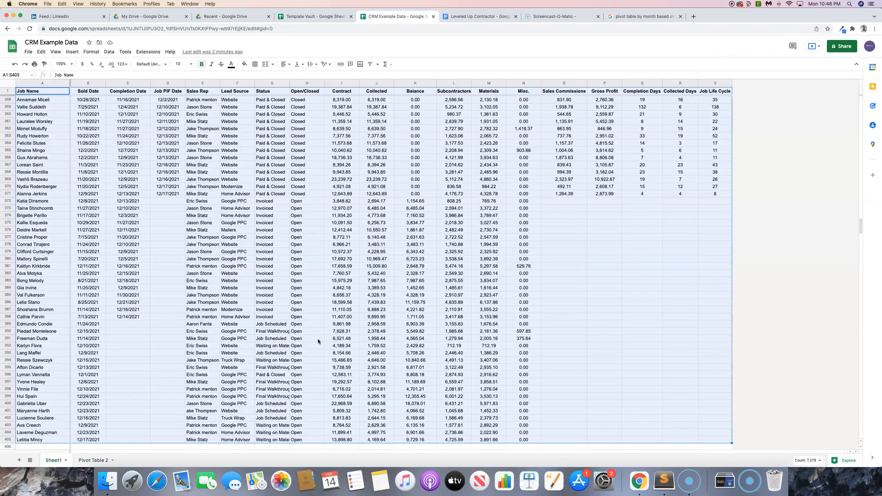
pyautogui.click(93, 460)
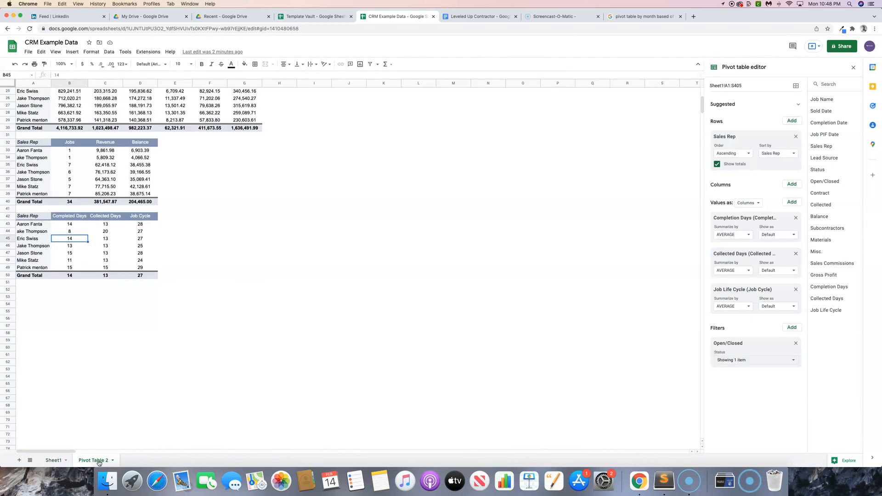
pyautogui.click(32, 290)
pyautogui.scroll(5, 36, 294)
pyautogui.scroll(-4, 41, 295)
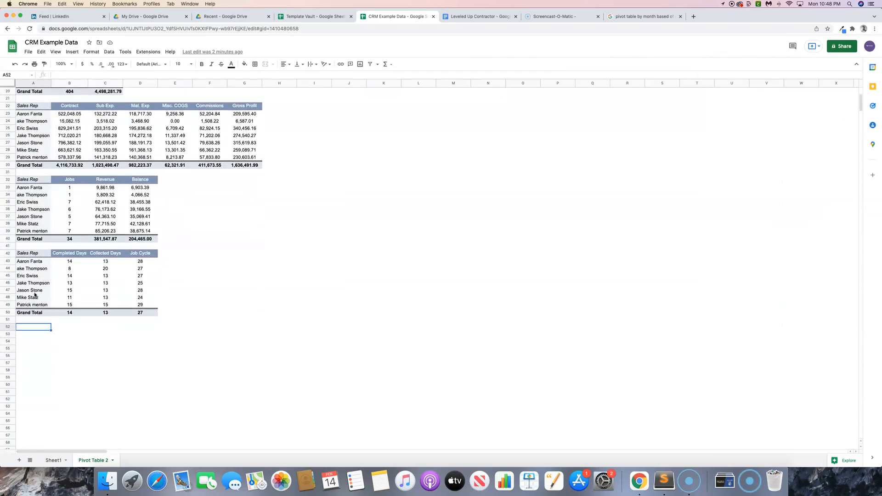
pyautogui.click(63, 460)
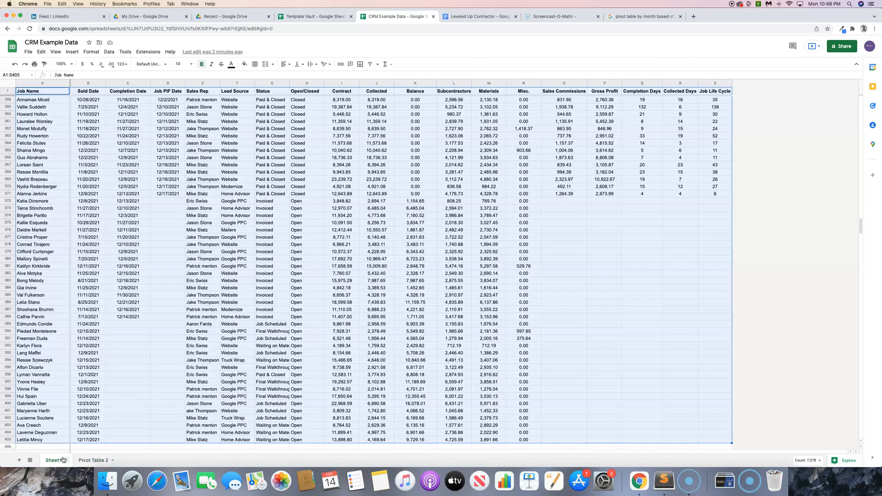
pyautogui.click(73, 53)
pyautogui.click(113, 126)
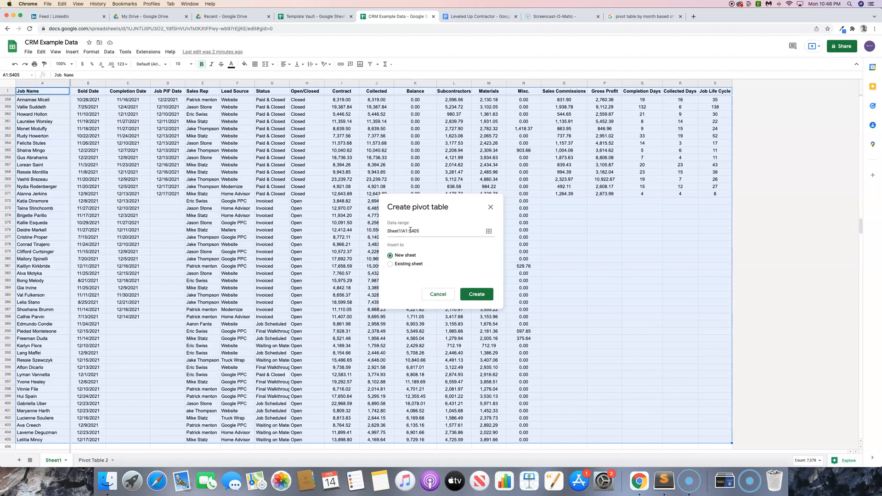
pyautogui.click(410, 265)
pyautogui.click(488, 278)
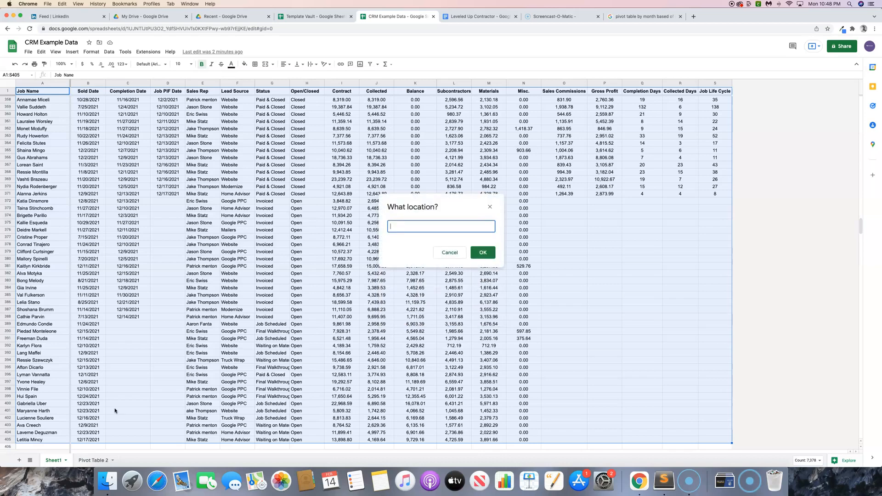
pyautogui.click(91, 461)
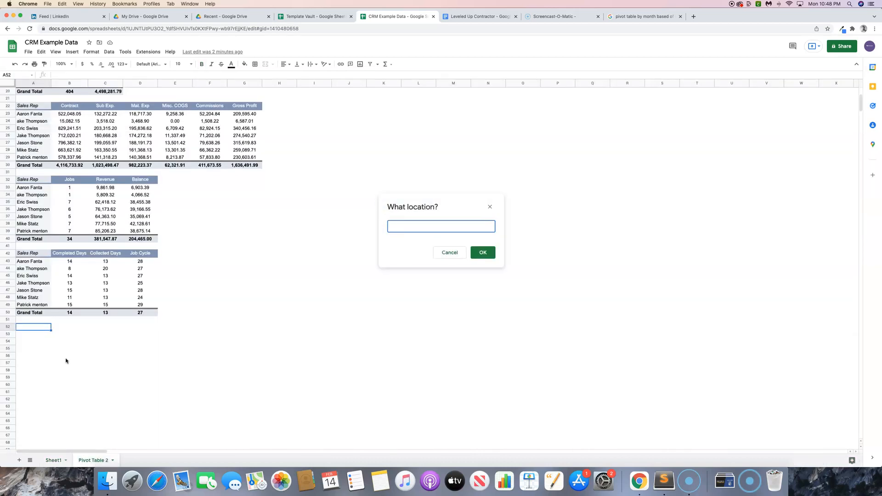
pyautogui.click(34, 329)
pyautogui.click(493, 254)
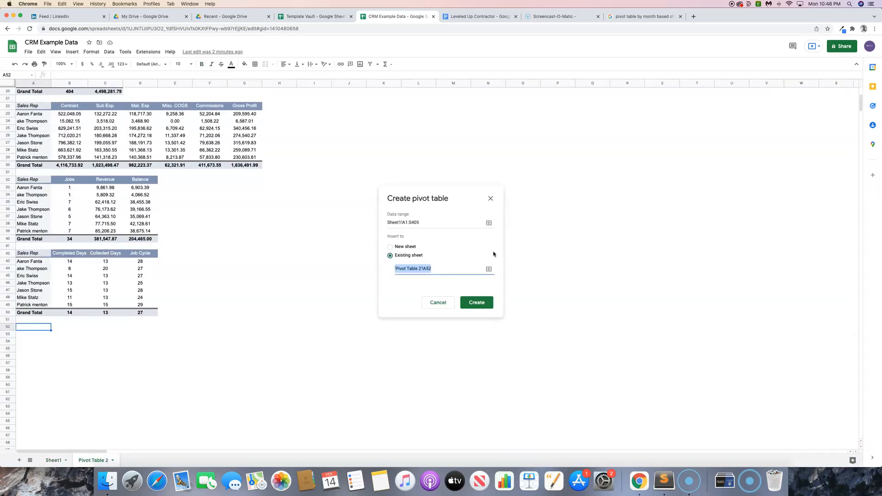
pyautogui.click(473, 302)
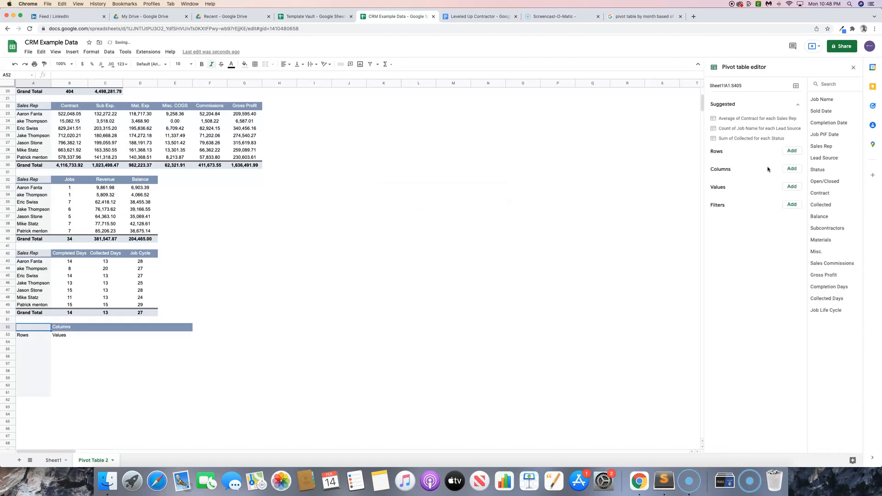
# - Set Sales Rep as the rows of the new pivot table, with the sums of Contract and Sales Commissions as its values, Contract first
pyautogui.moveTo(822, 146); pyautogui.dragTo(746, 159)
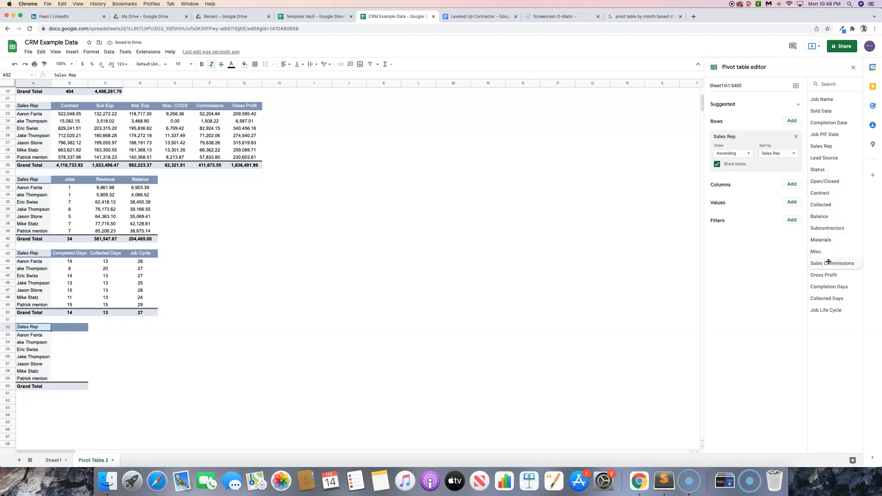
pyautogui.moveTo(830, 266); pyautogui.dragTo(749, 217)
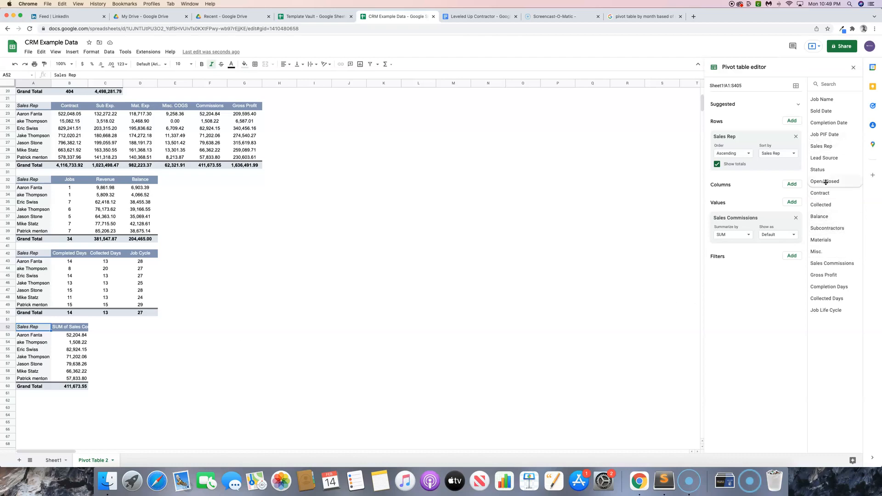
pyautogui.moveTo(822, 194); pyautogui.dragTo(756, 219)
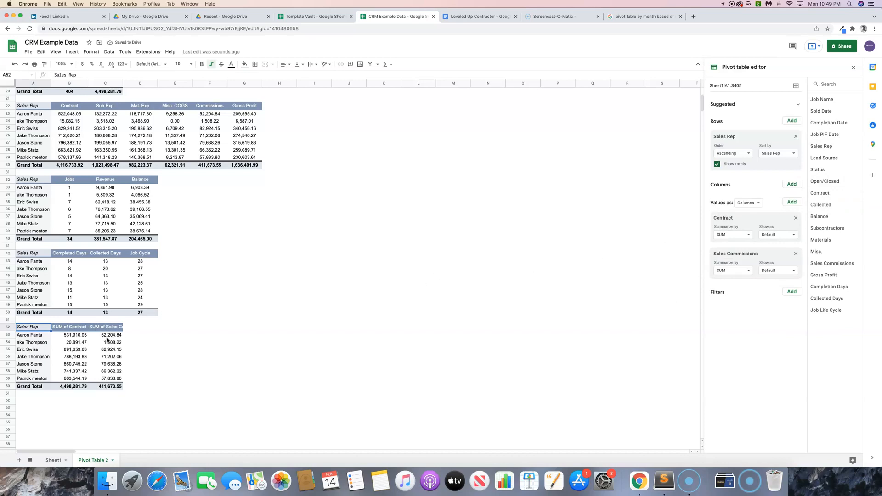
# - Review each sales rep's contract and commission sums at A52 alongside the pivot tables above
pyautogui.scroll(-1, 101, 347)
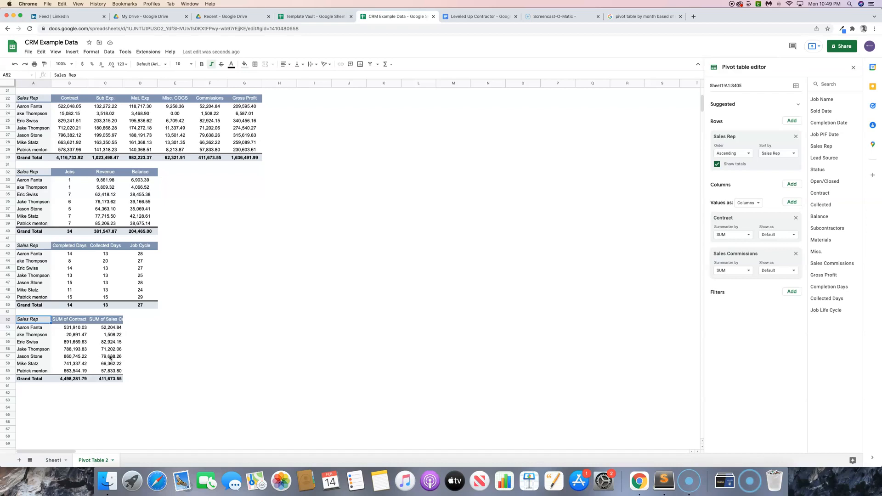
pyautogui.scroll(5, 48, 346)
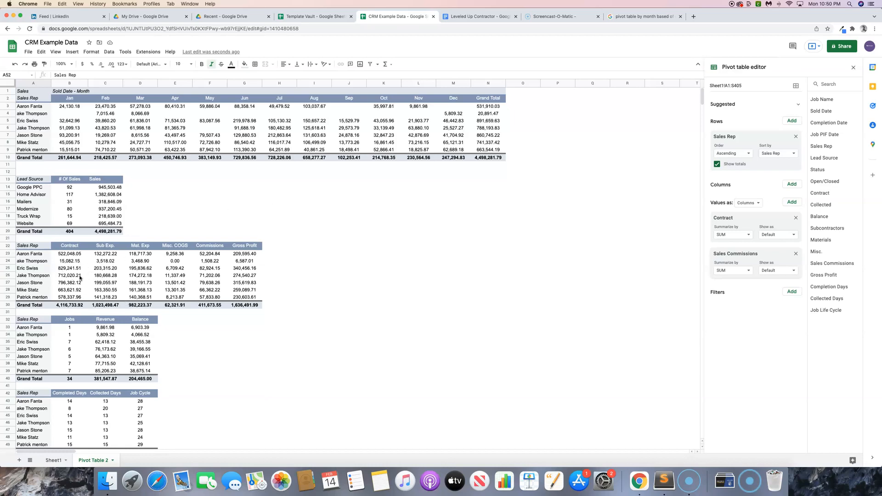
pyautogui.scroll(-5, 81, 279)
pyautogui.scroll(5, 253, 188)
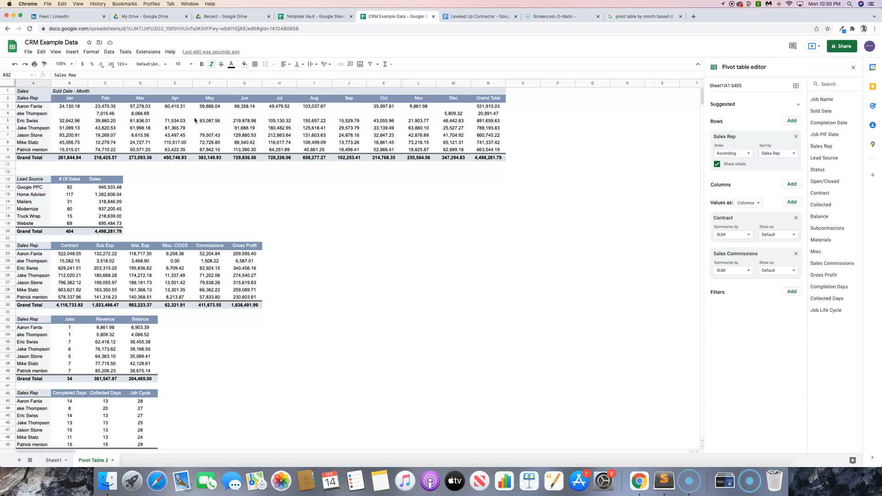
pyautogui.scroll(-4, 228, 204)
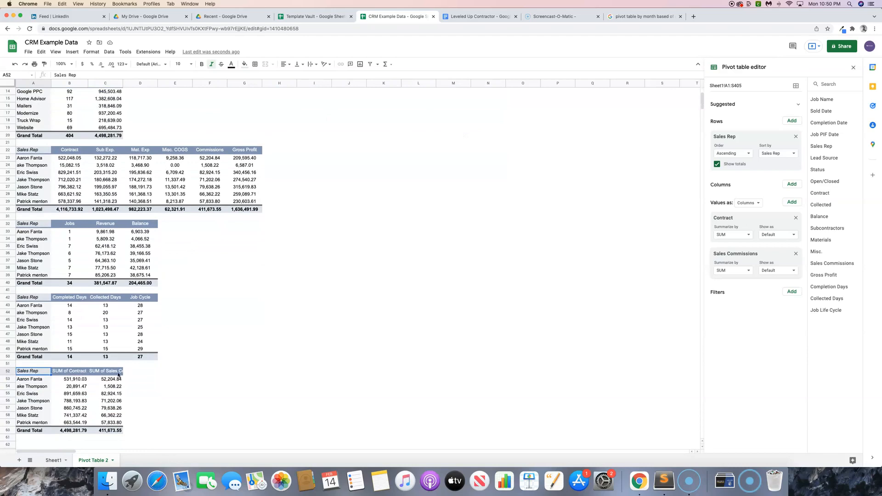
pyautogui.scroll(4, 118, 375)
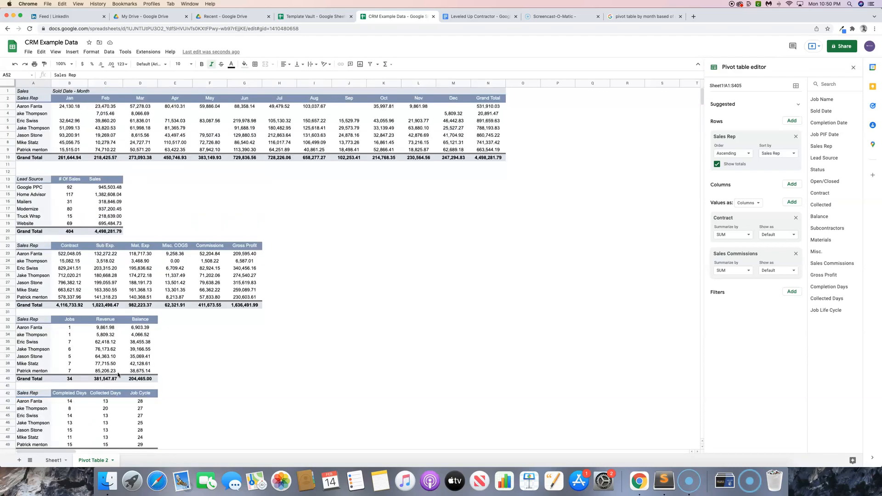